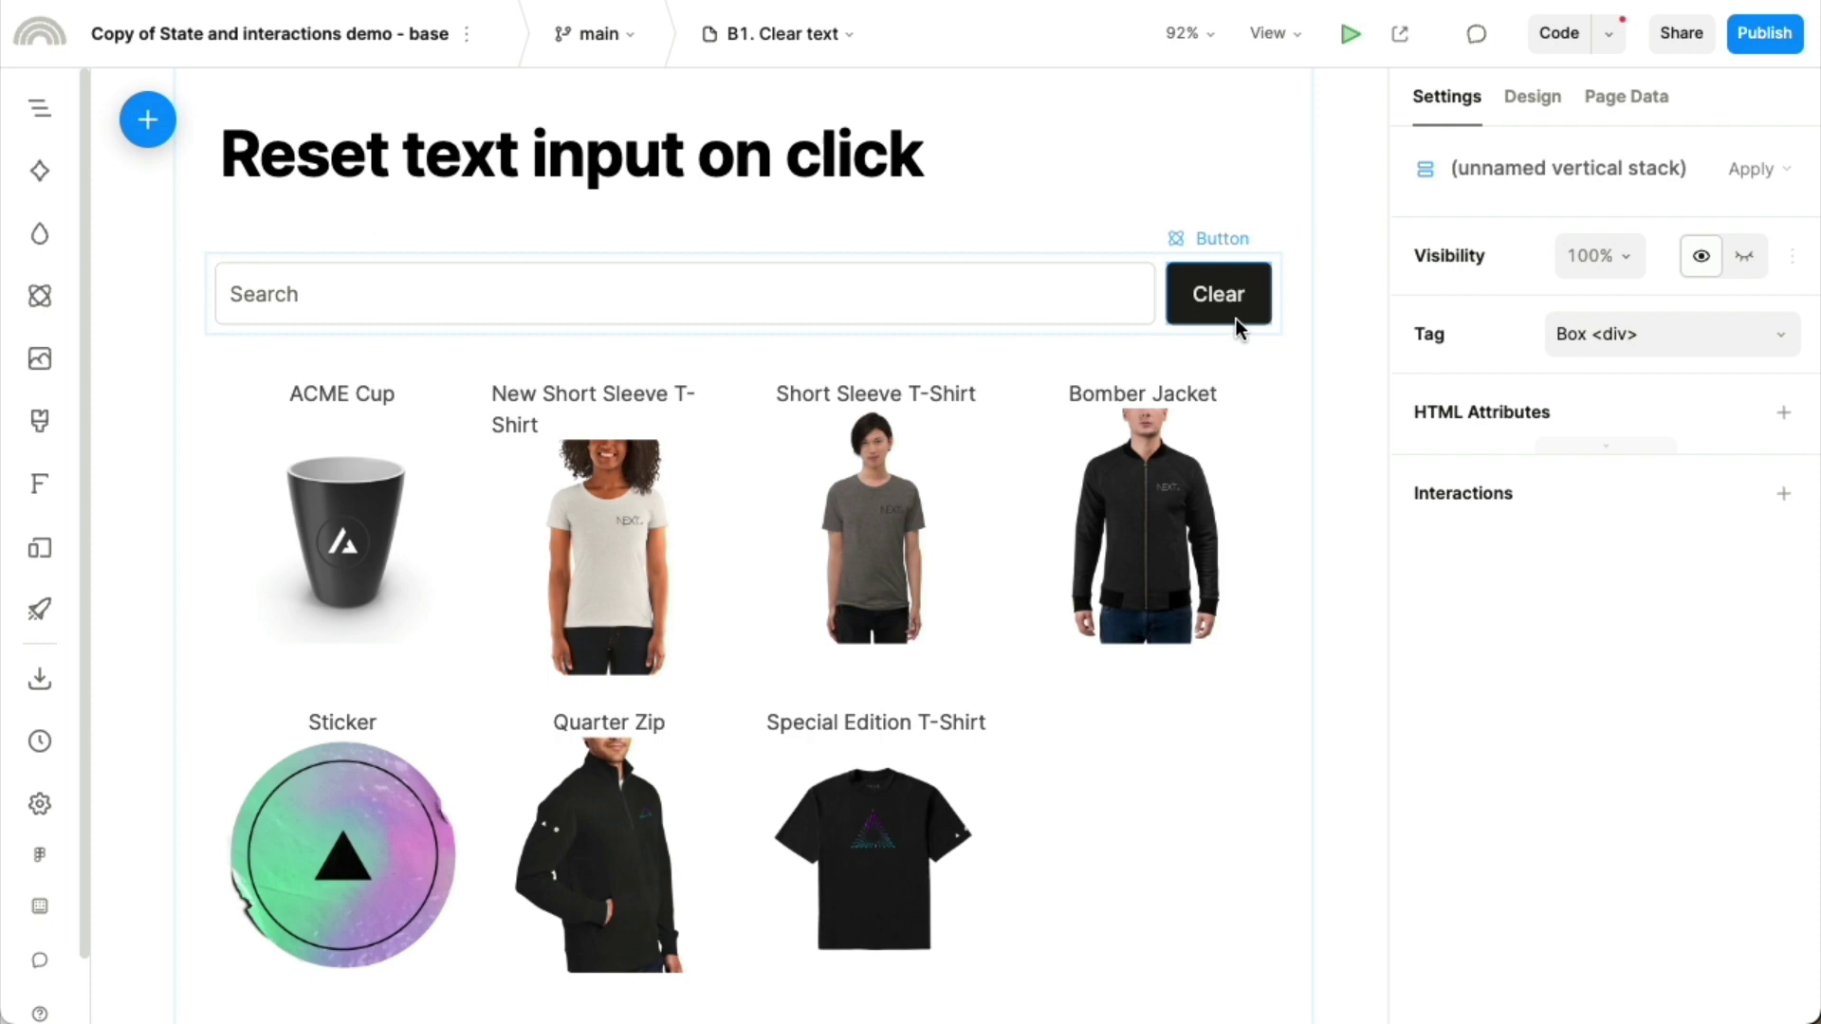
# Step: Add an onClick interaction to the Clear button that updates the state variable textInput value, using the New value operation
pyautogui.click(1236, 319)
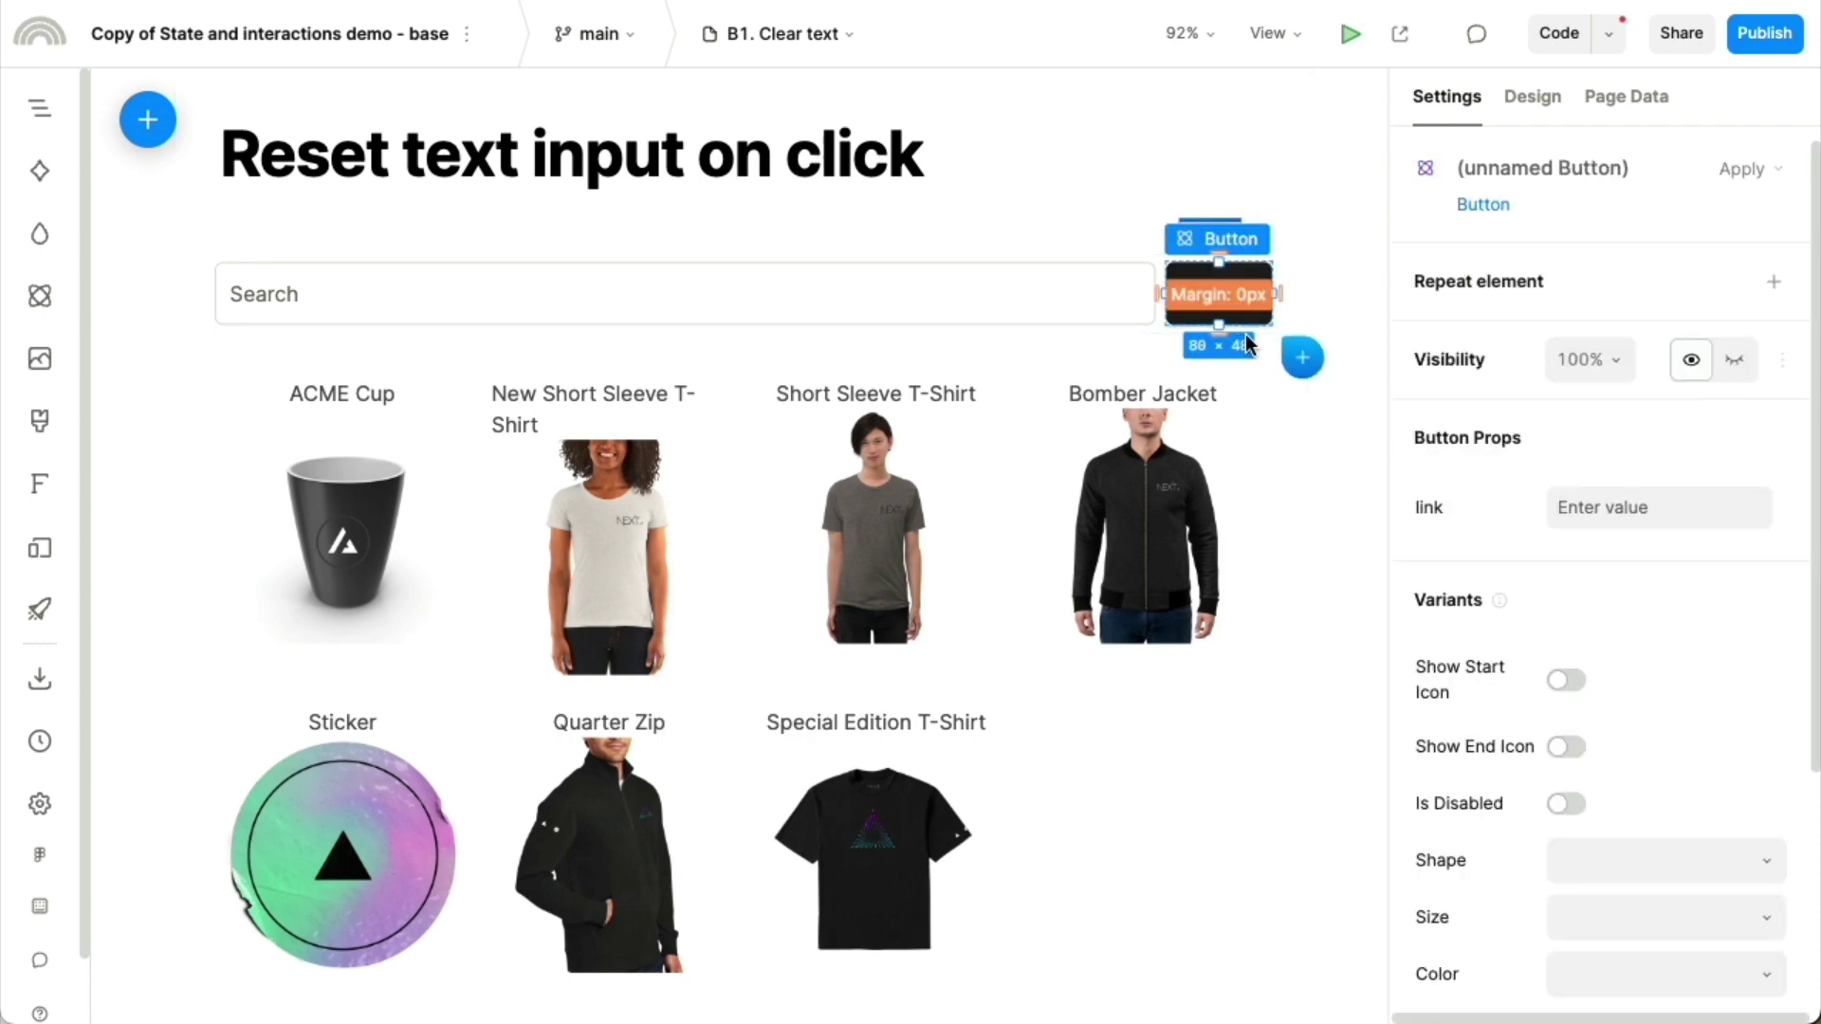
pyautogui.scroll(-5, 1577, 702)
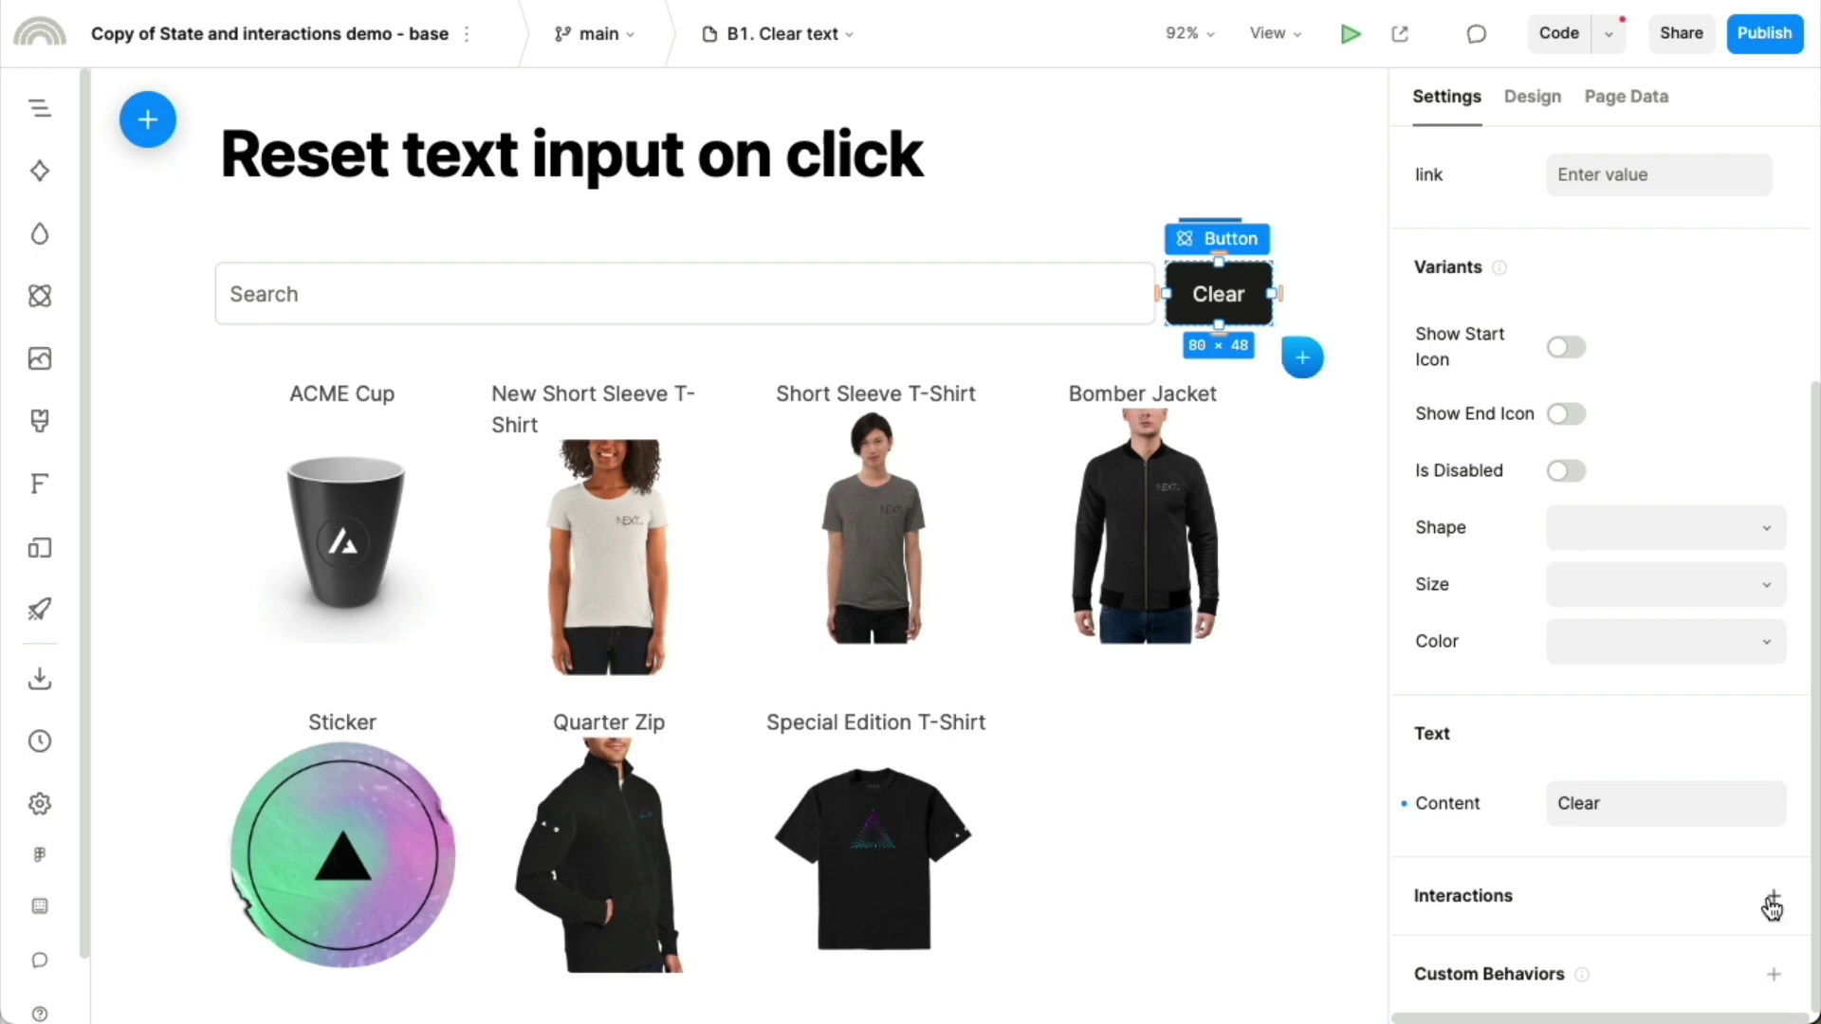
pyautogui.click(1772, 898)
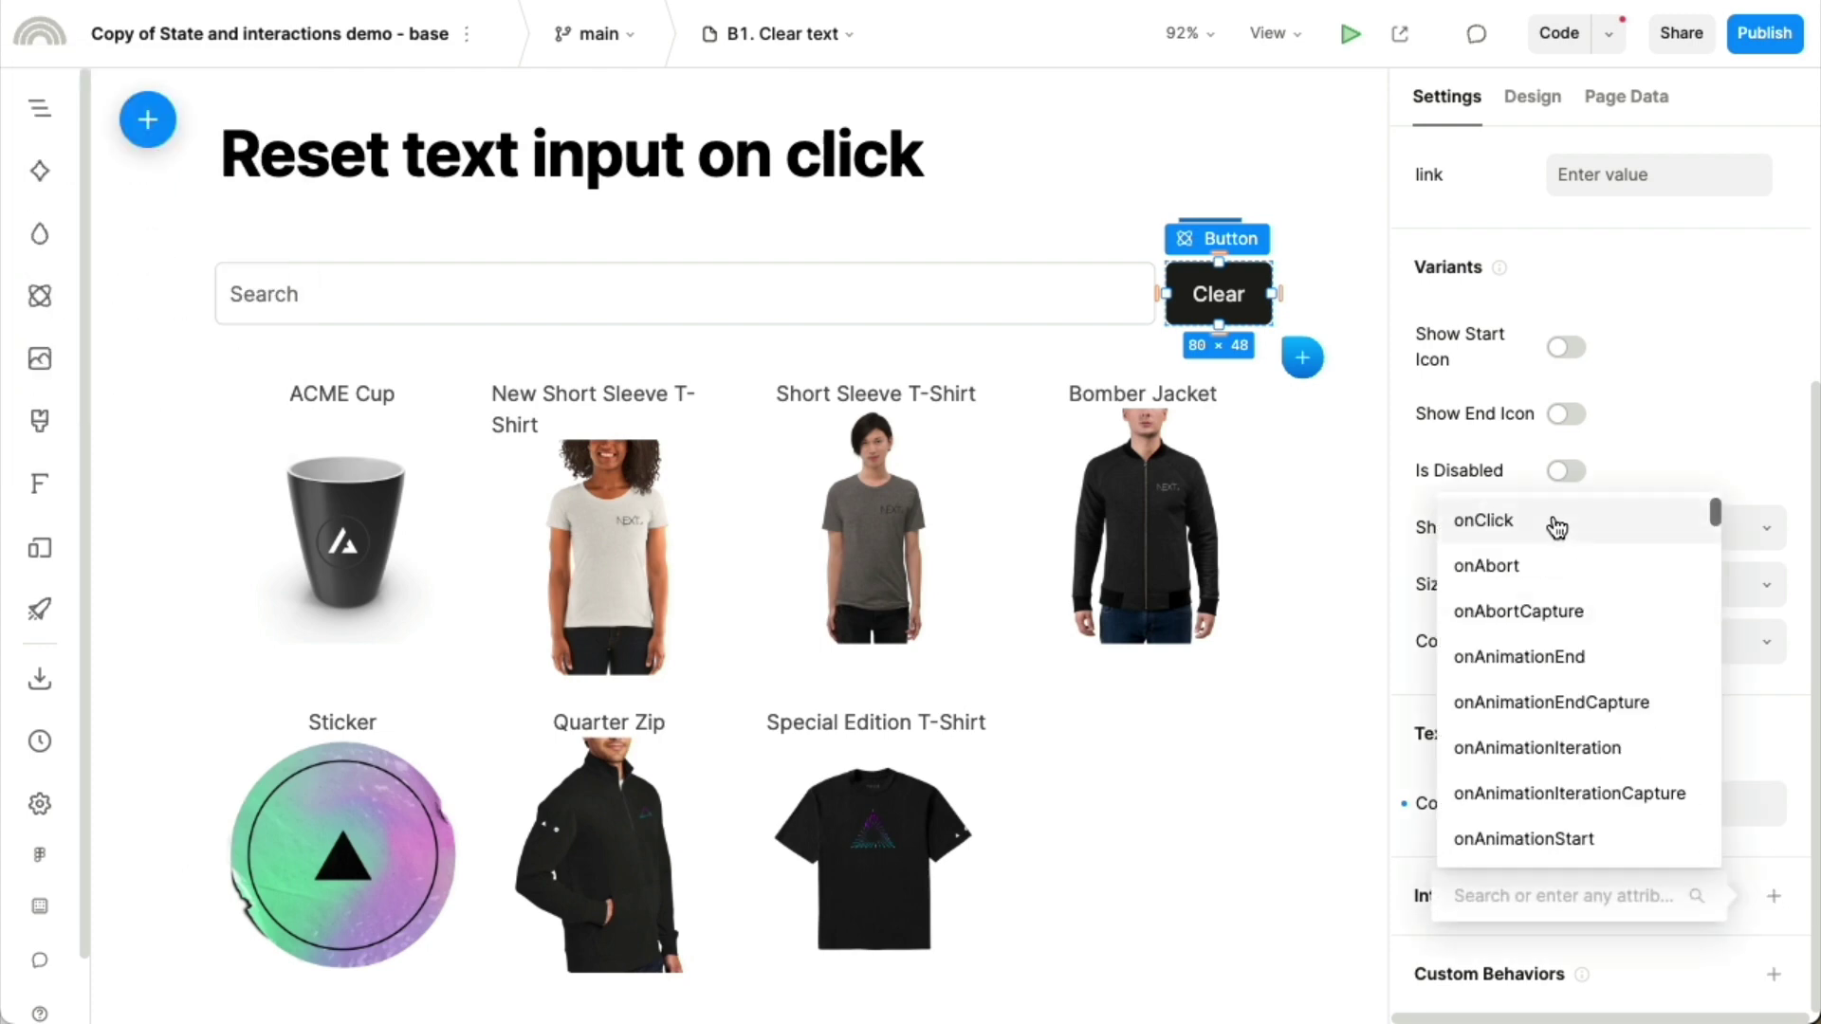
pyautogui.click(1557, 527)
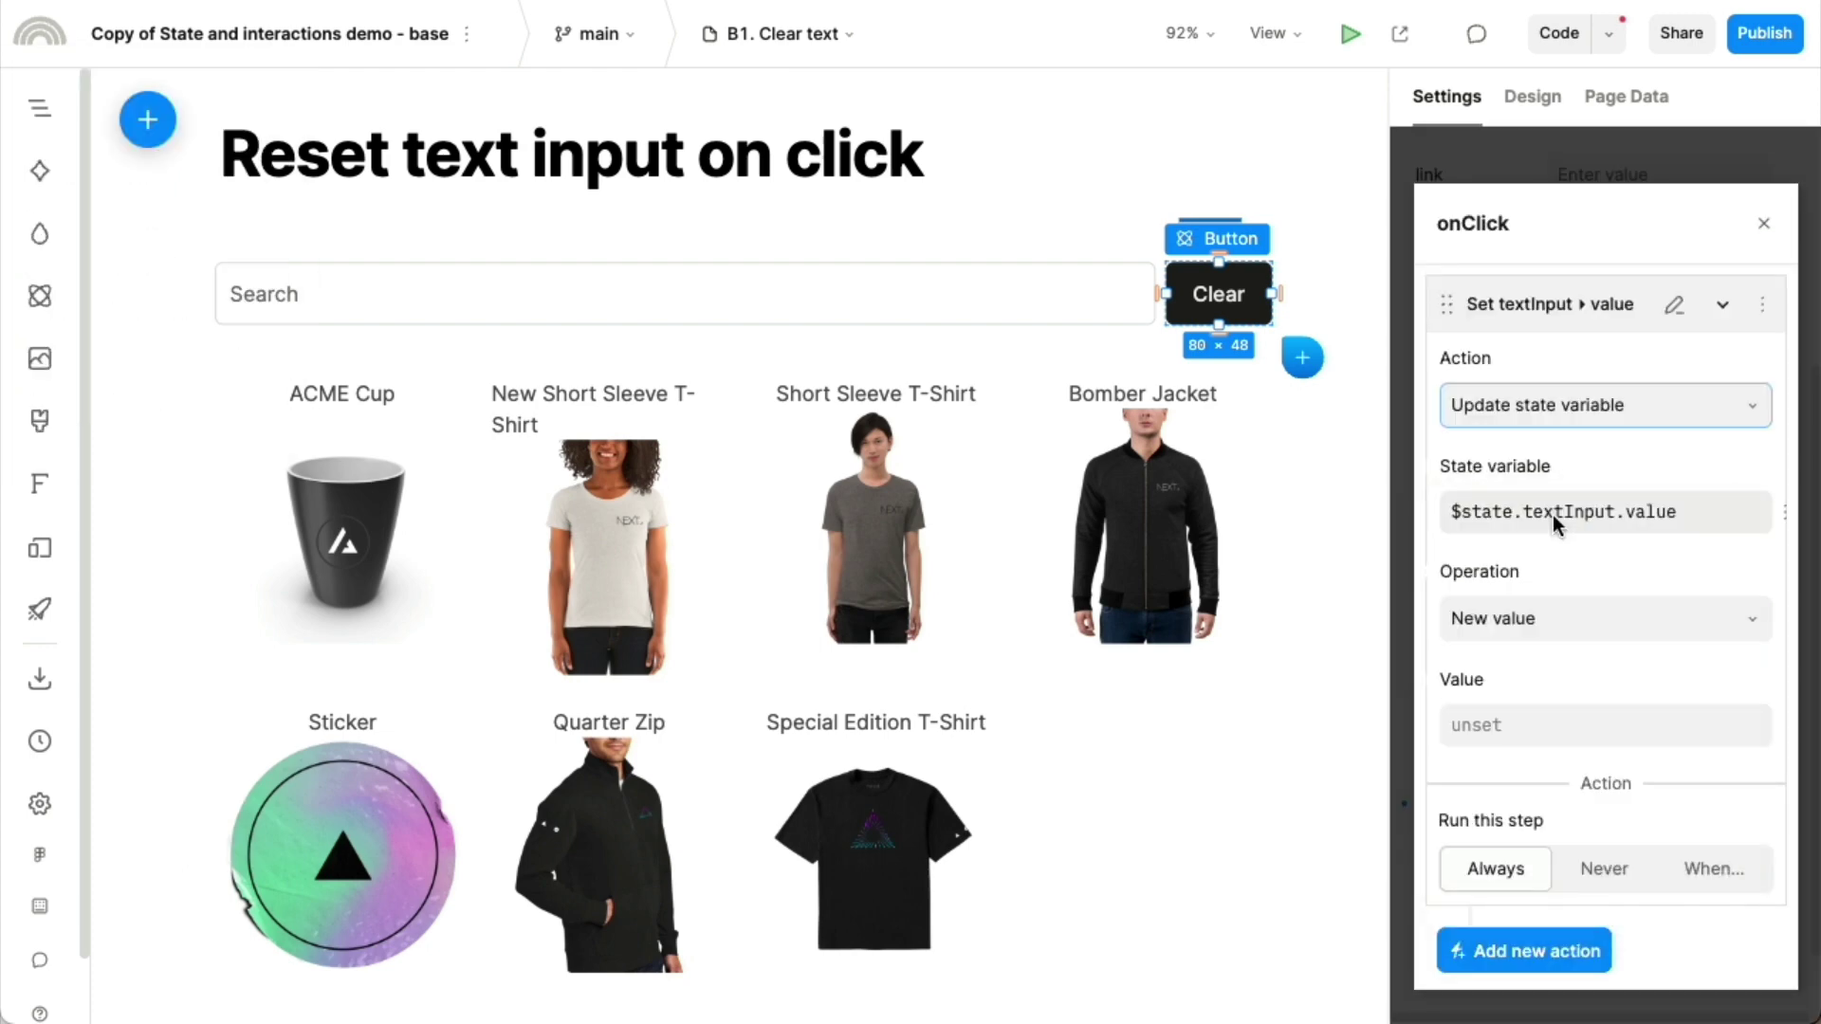
pyautogui.click(1546, 420)
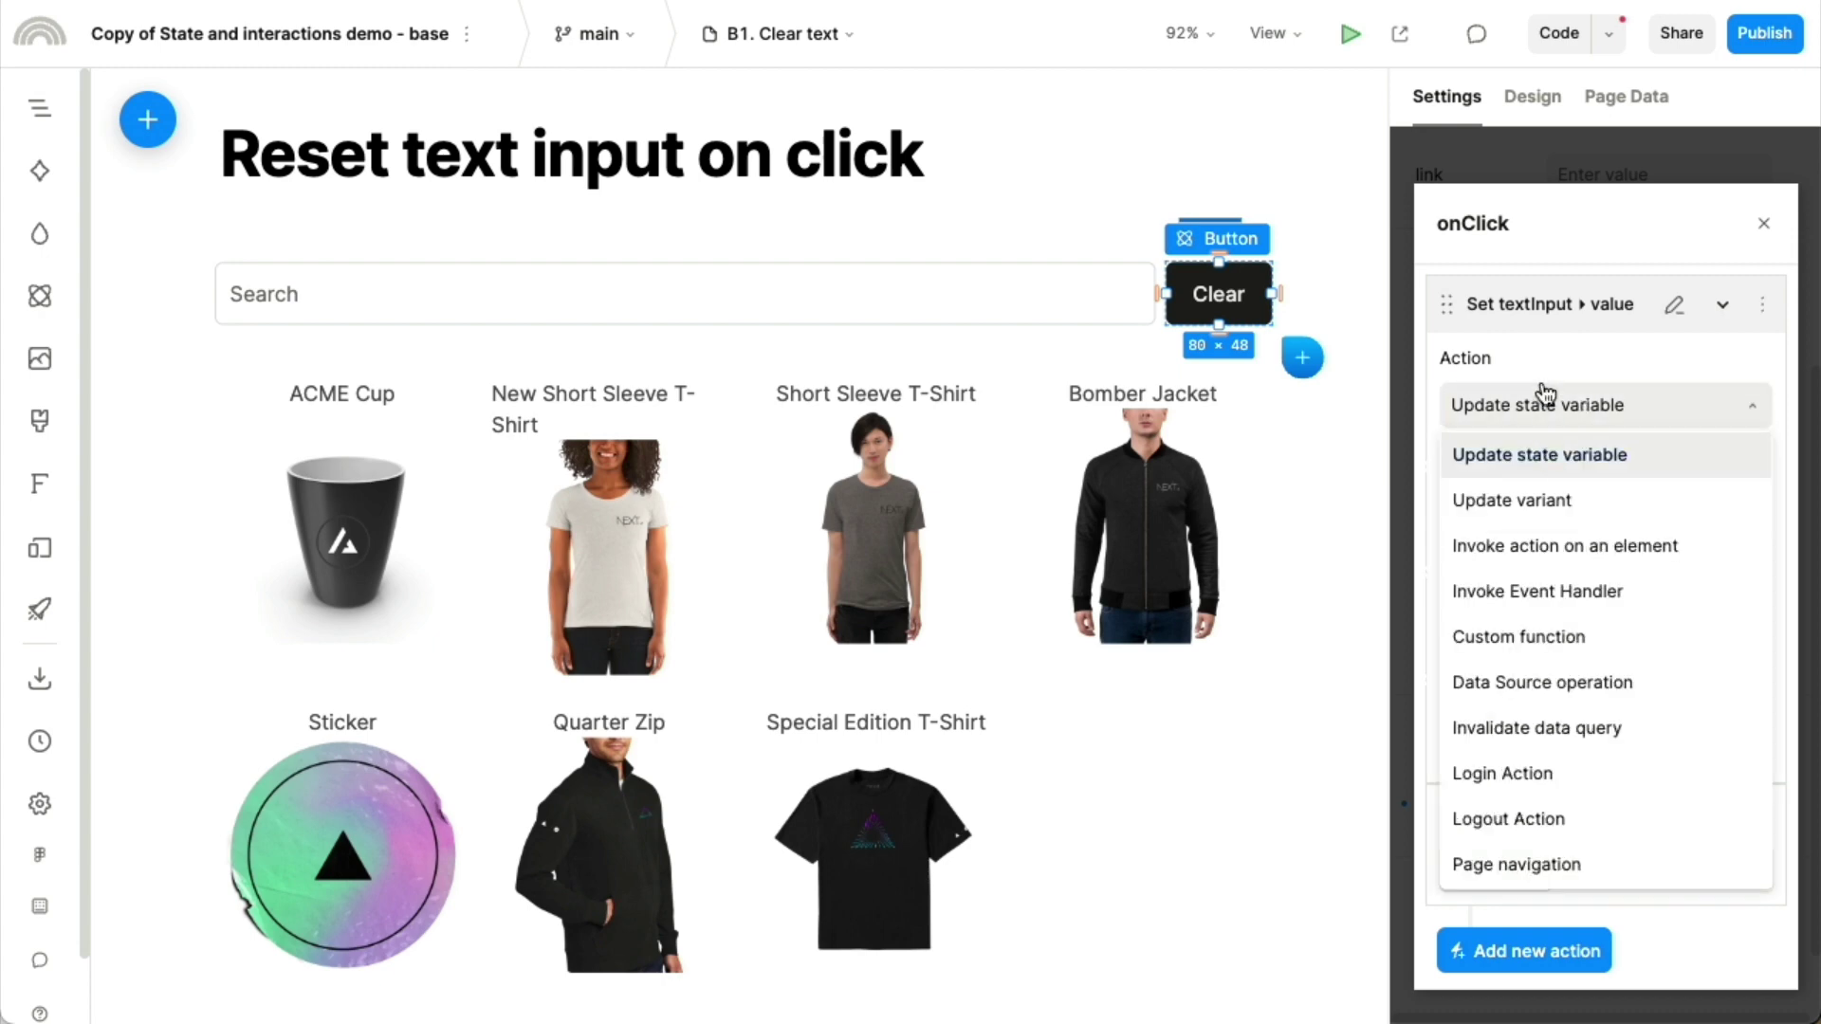
pyautogui.click(1546, 403)
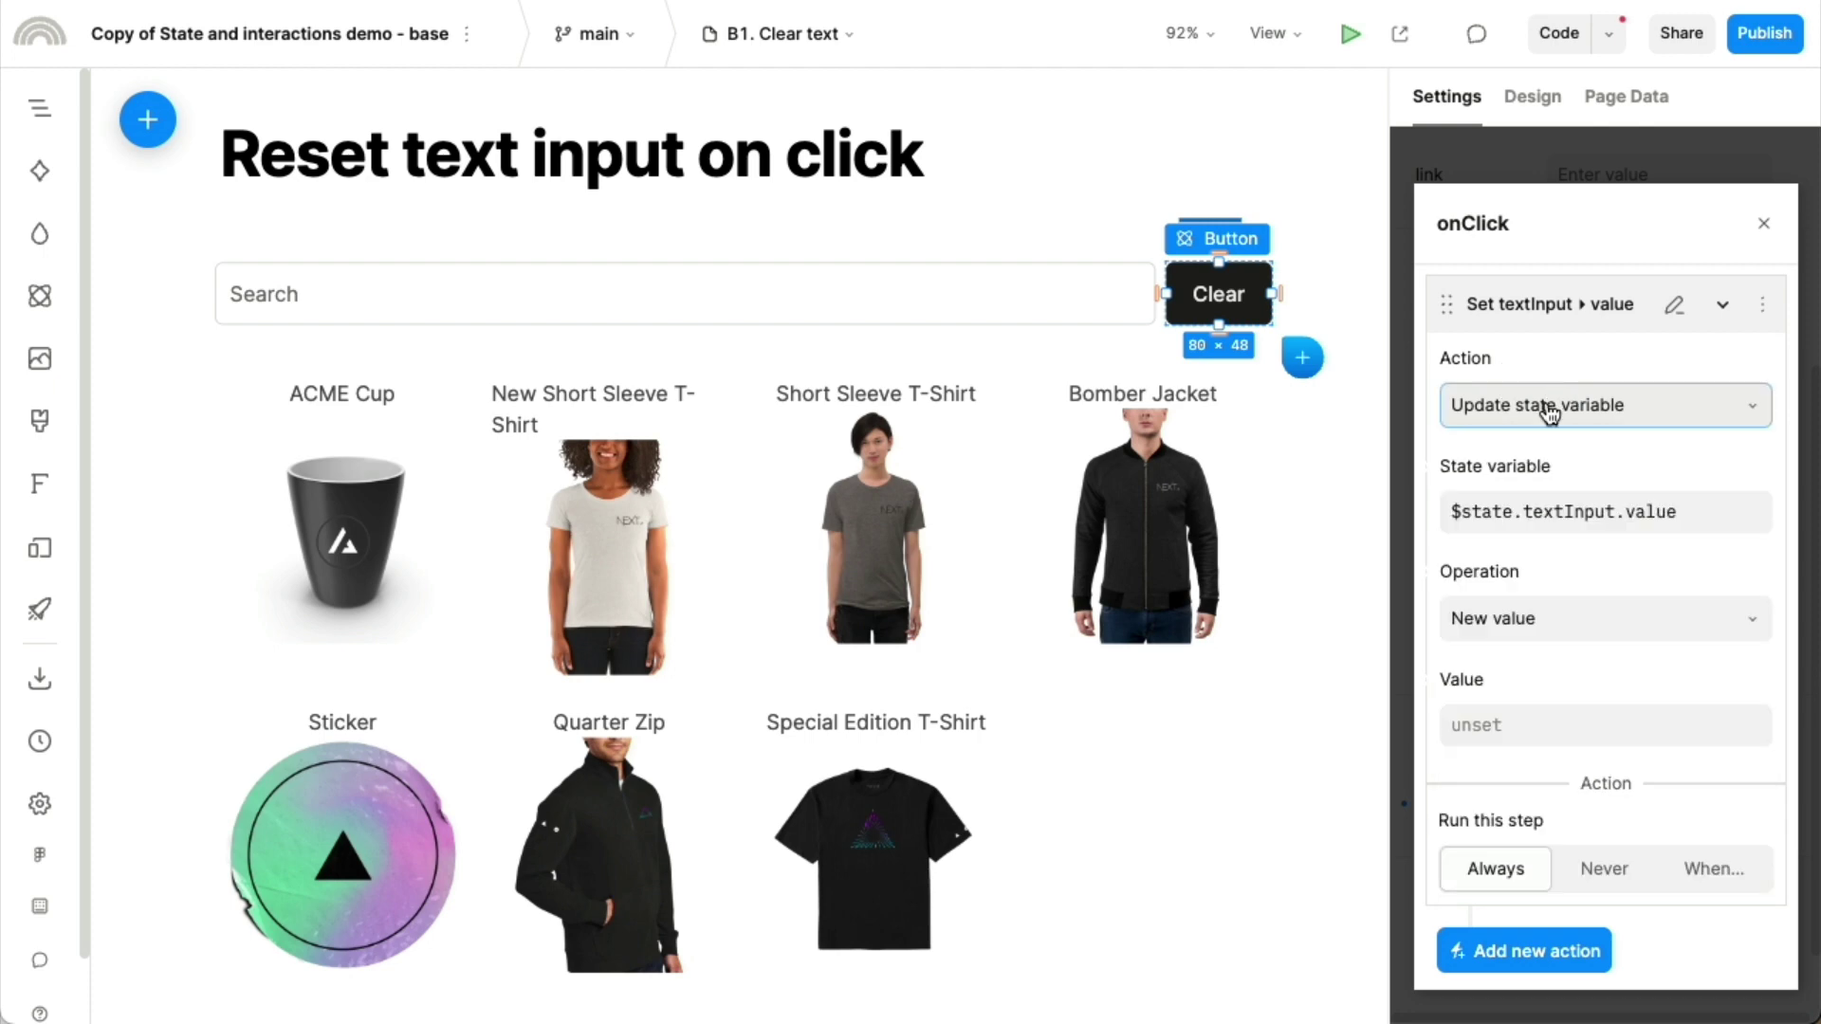
pyautogui.click(1544, 519)
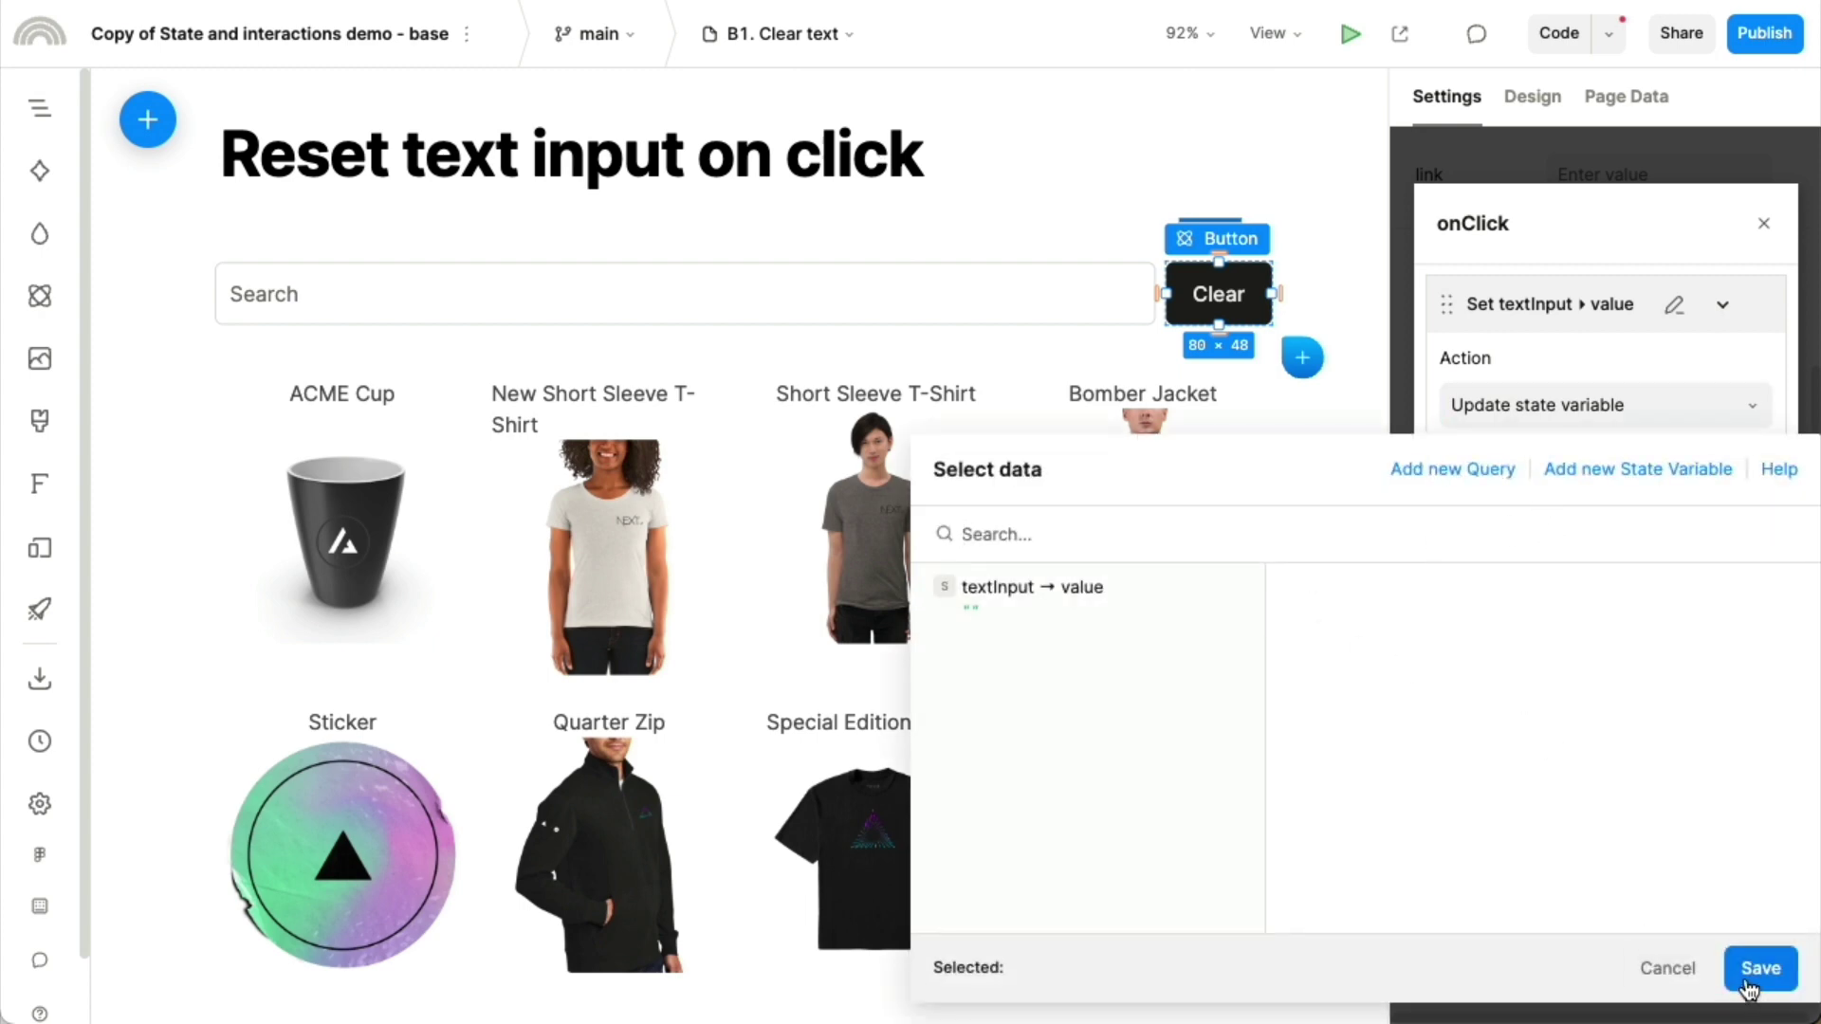
pyautogui.click(1671, 967)
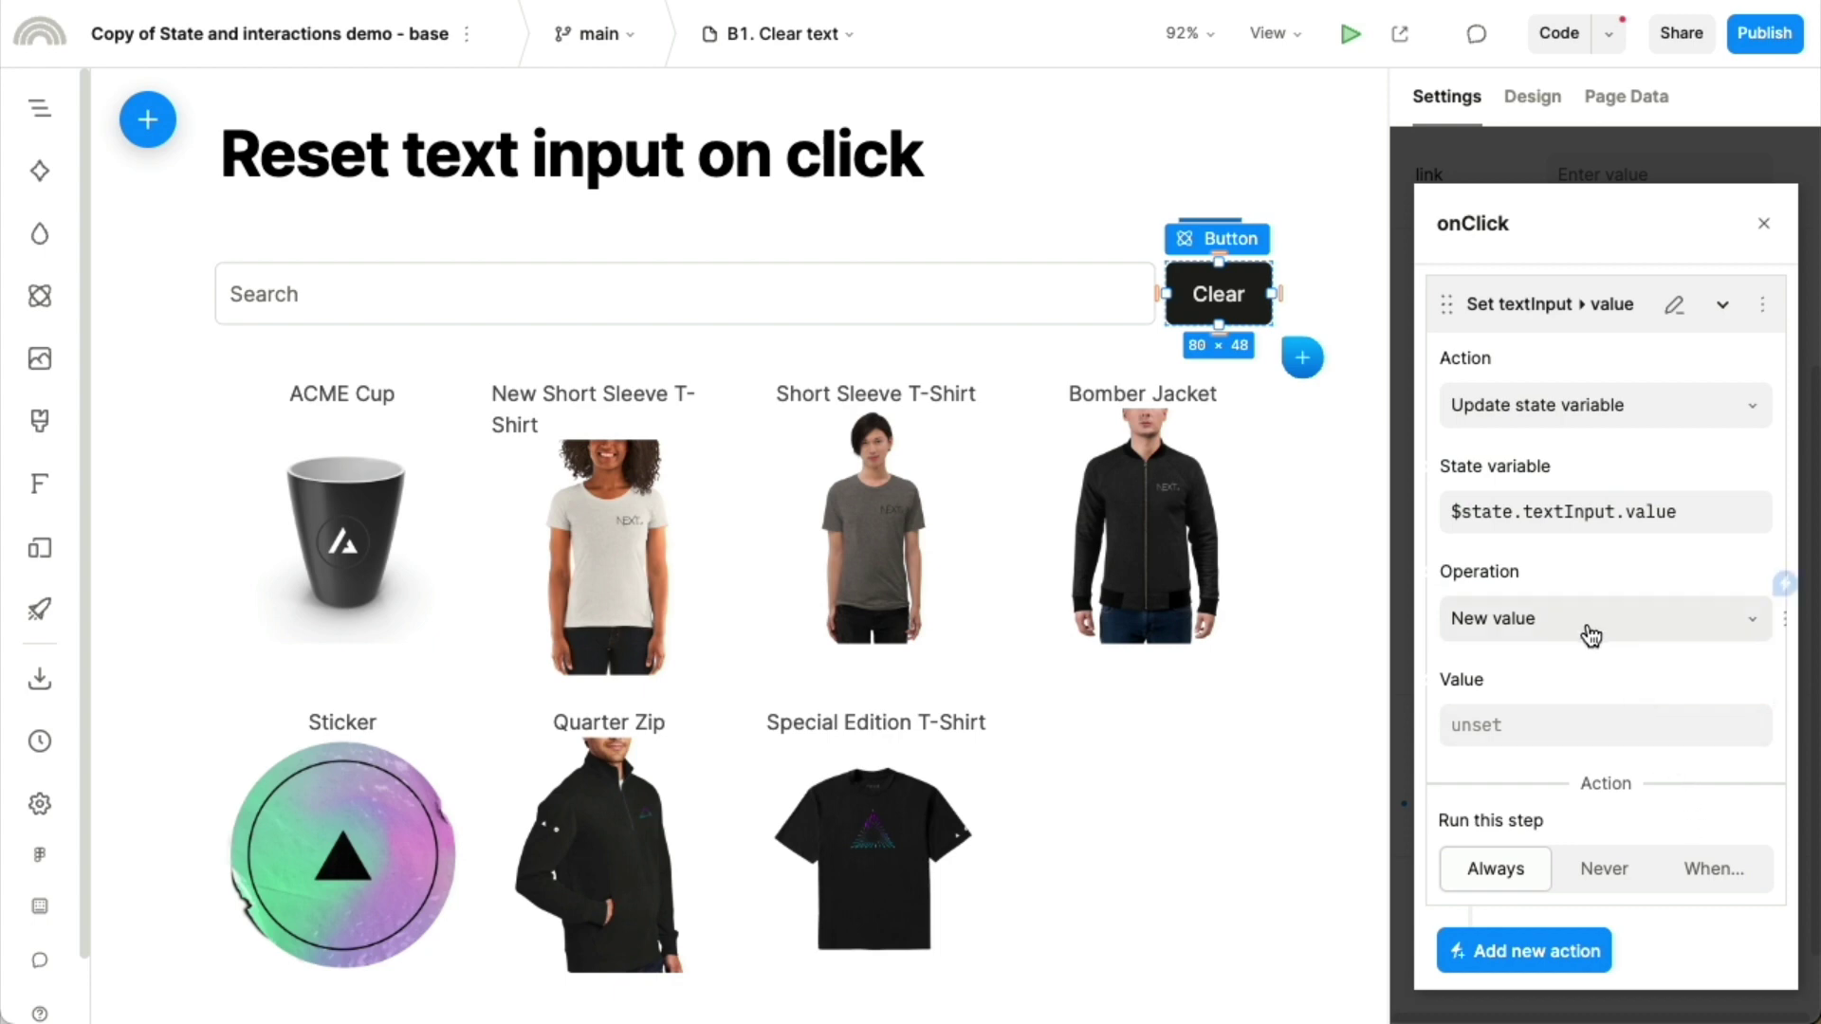
# Step: Set the new value for the text input to an empty string ("") and close the onClick settings
pyautogui.click(1579, 737)
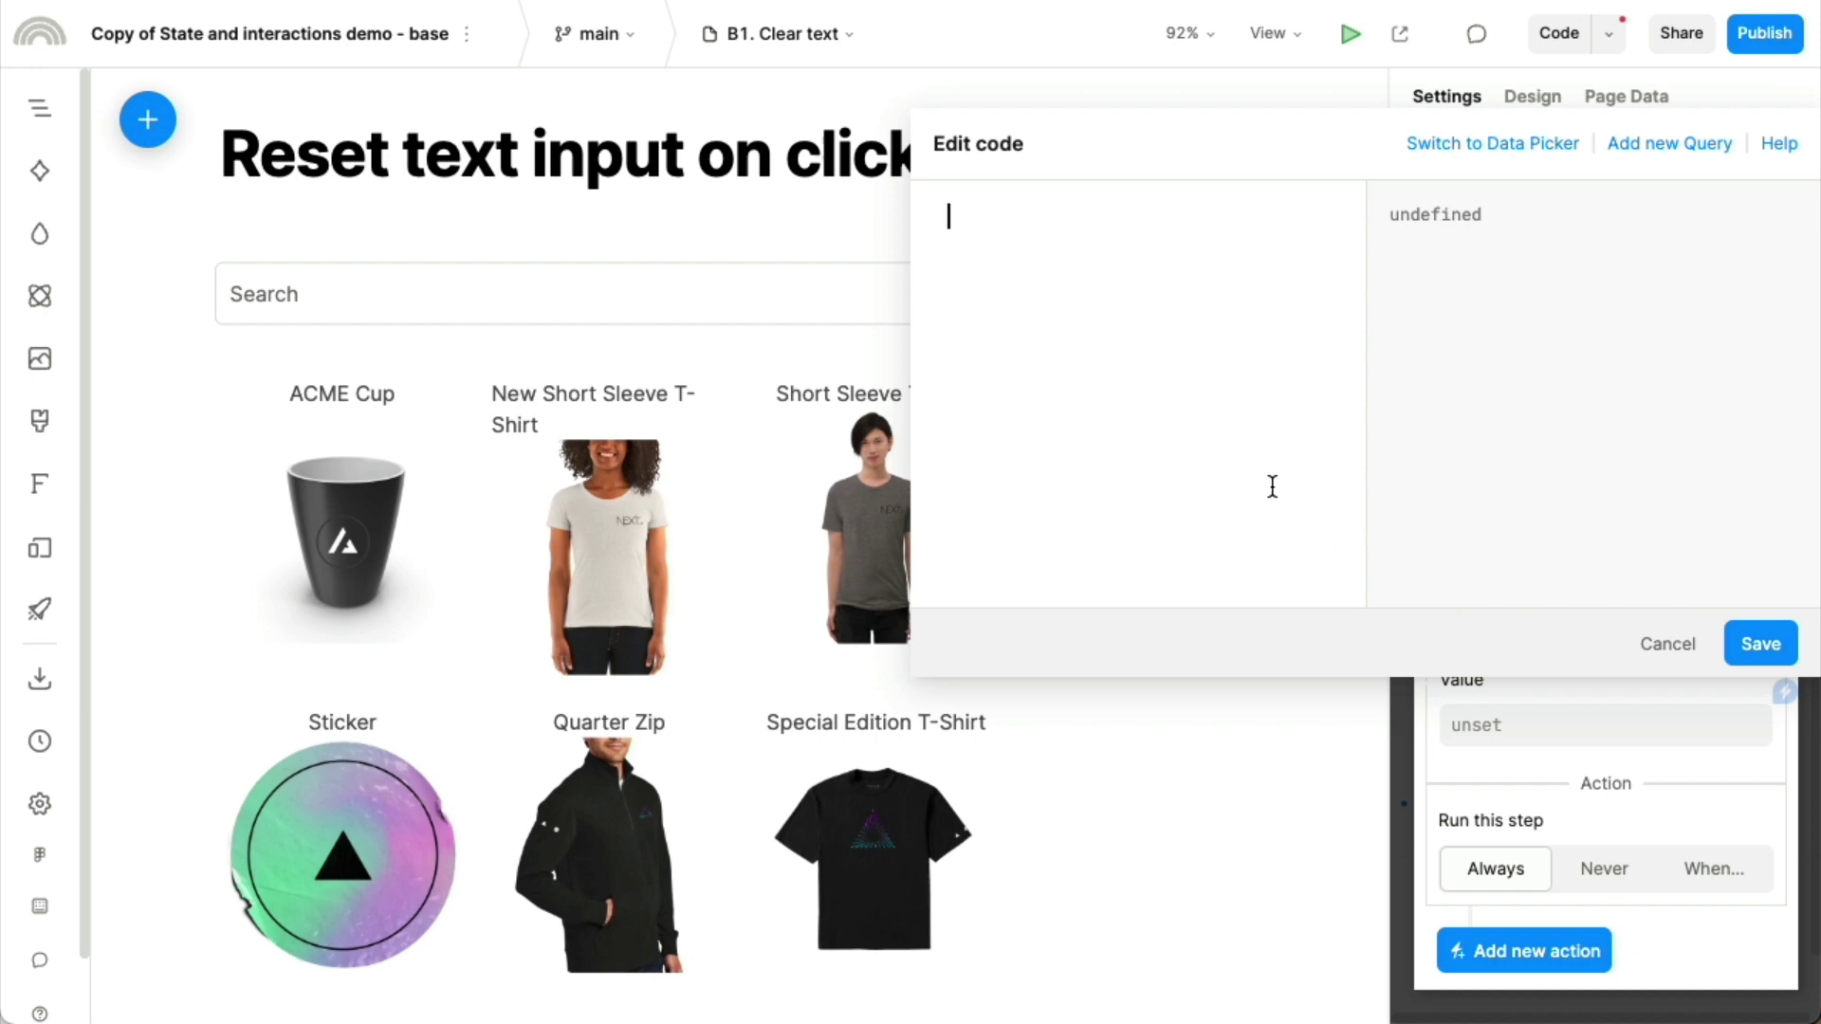
pyautogui.write('""')
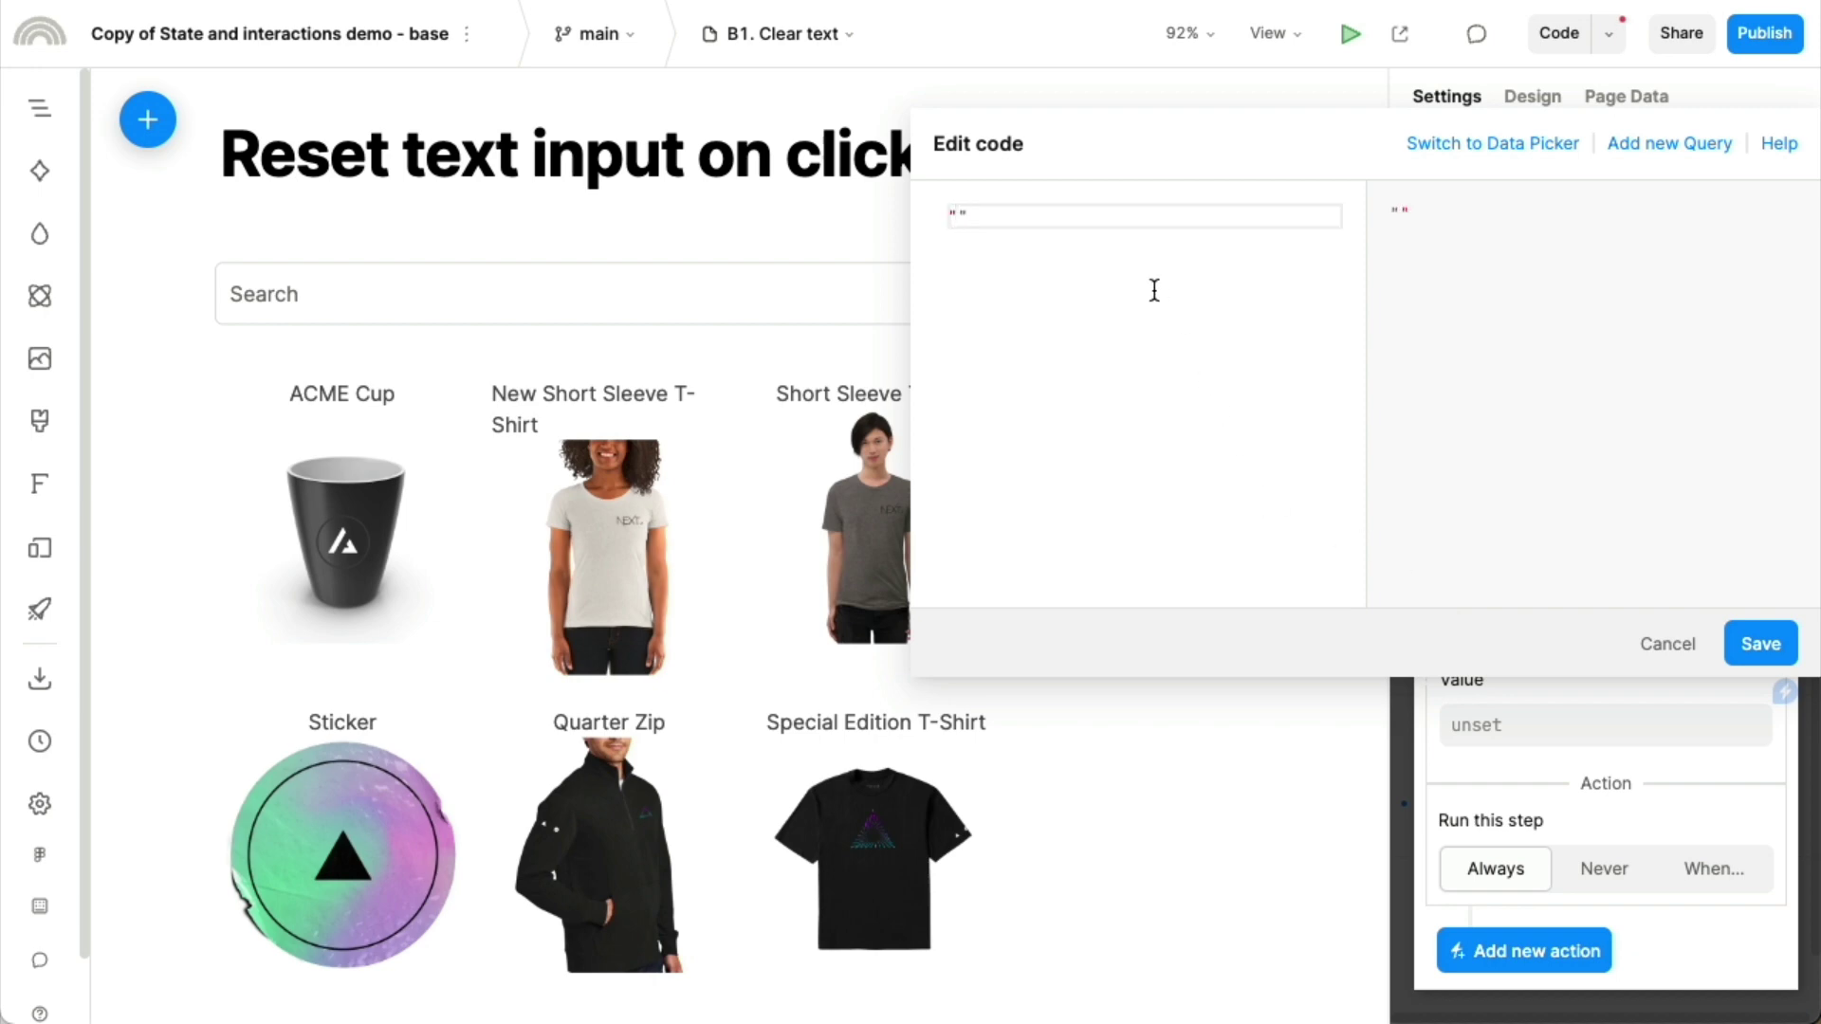
pyautogui.doubleClick(958, 214)
pyautogui.click(1072, 288)
pyautogui.click(1743, 659)
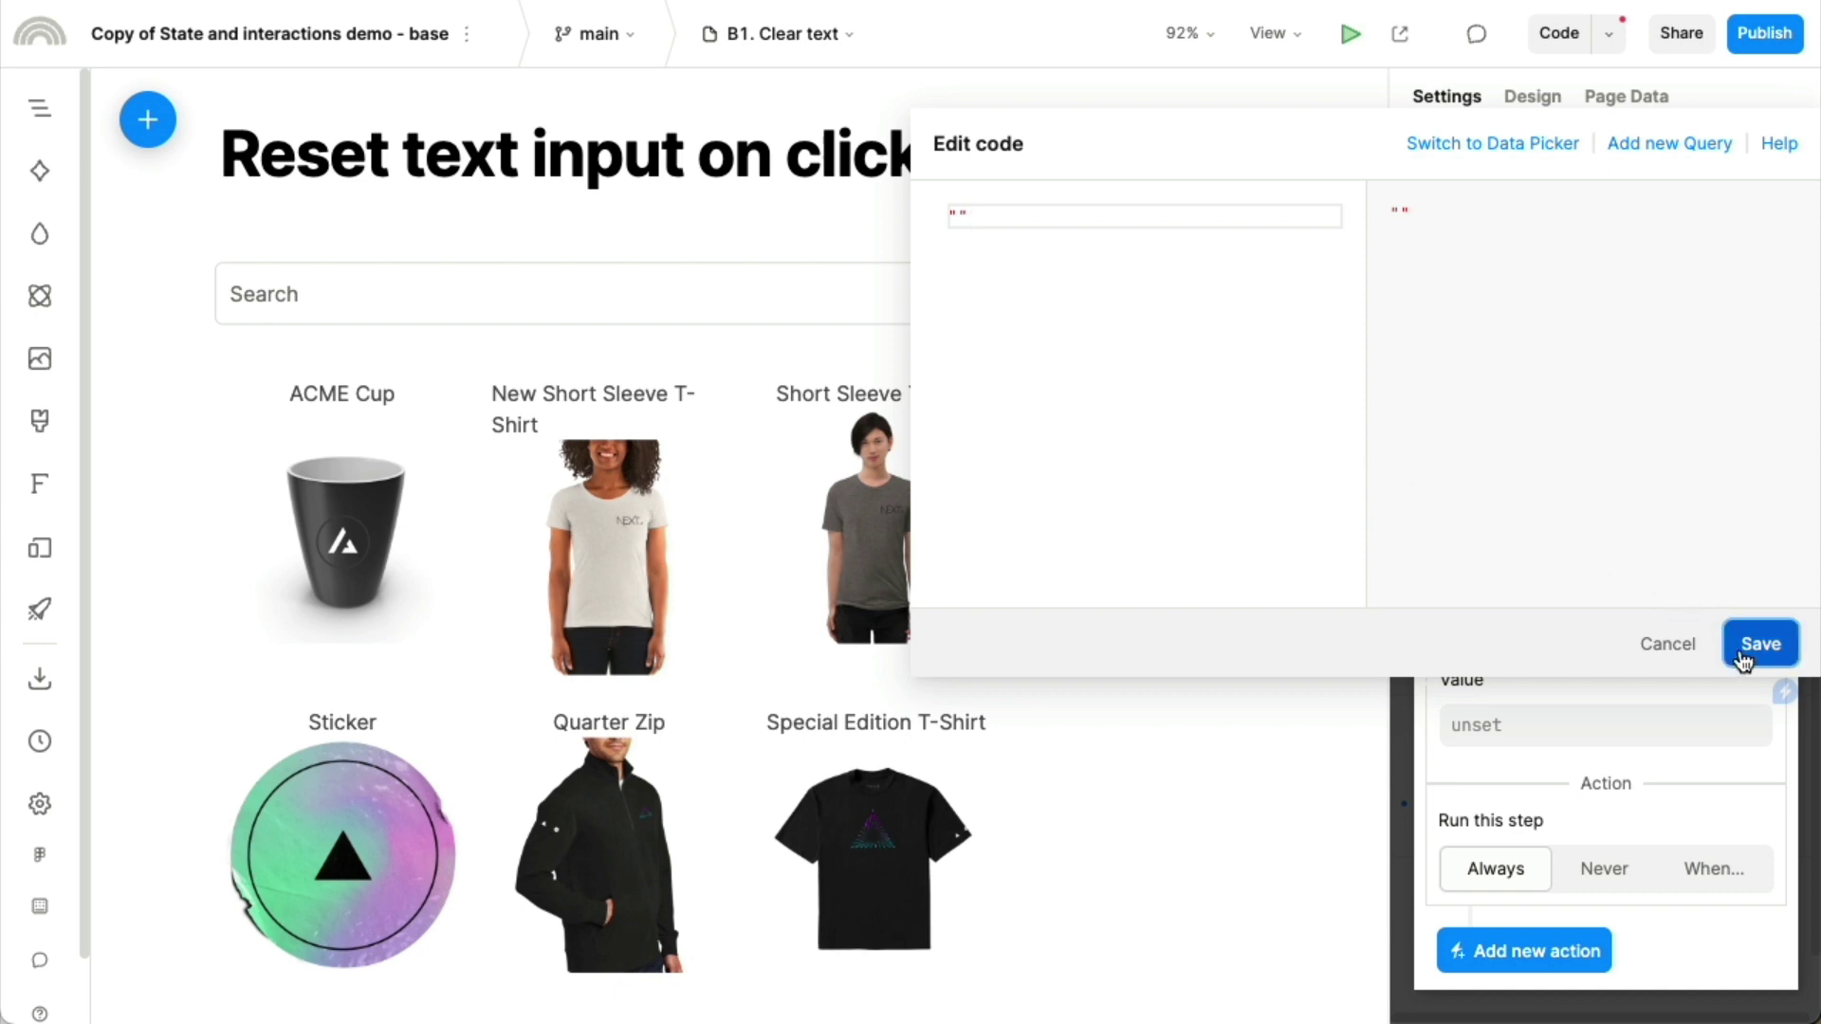
pyautogui.click(1809, 695)
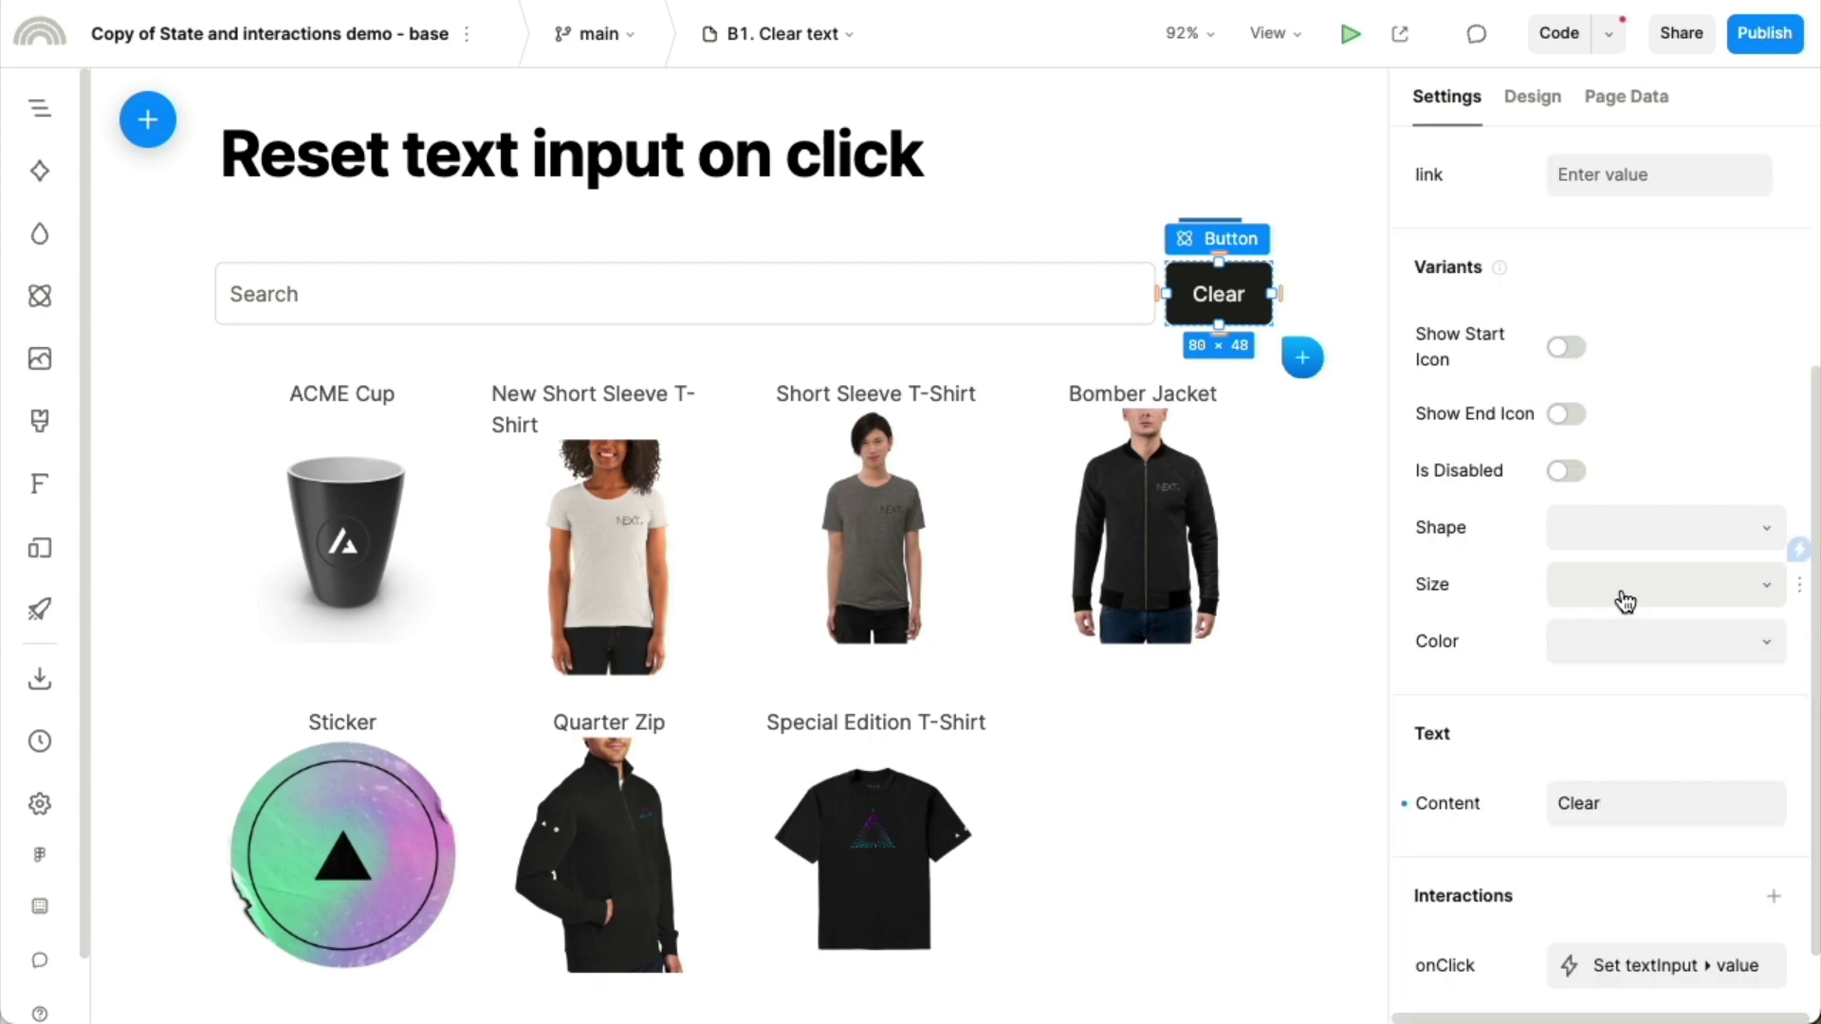
# Step: Preview the page, test the Clear button with the search text "sleeve", and return to the studio
pyautogui.click(1351, 34)
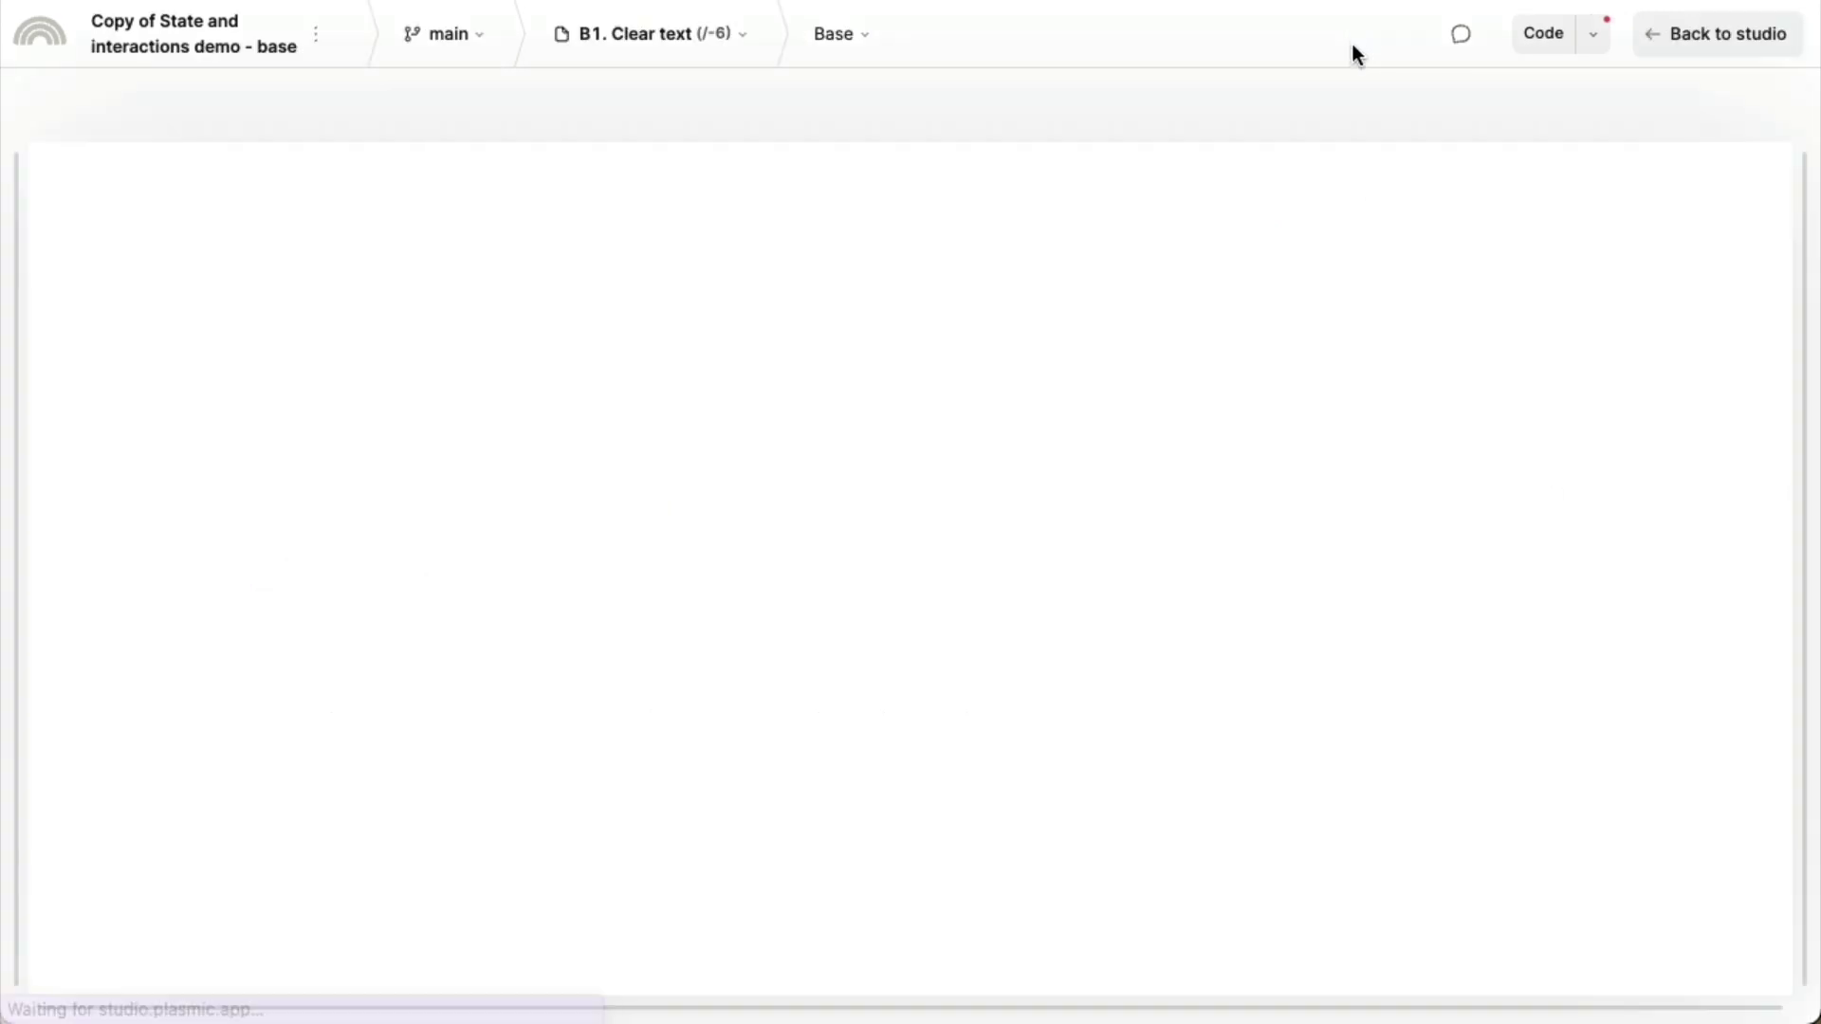
pyautogui.click(1187, 473)
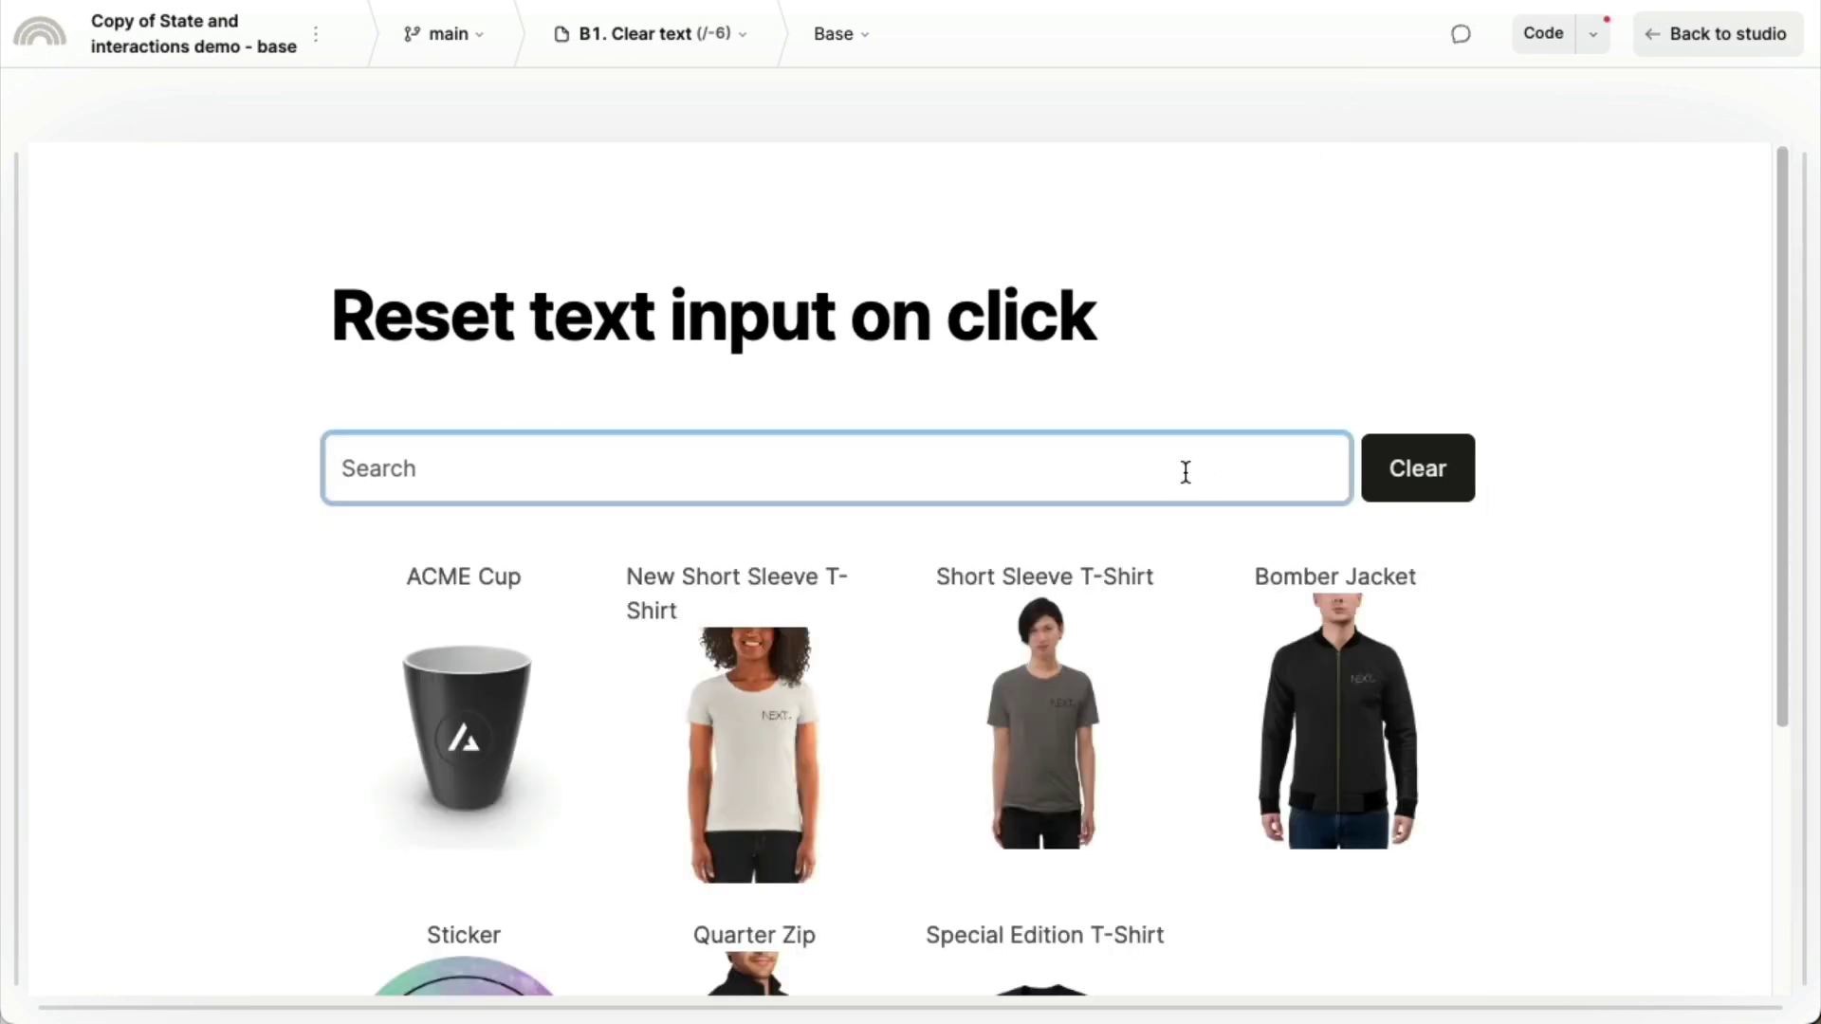
pyautogui.write('sleeve')
pyautogui.click(1378, 466)
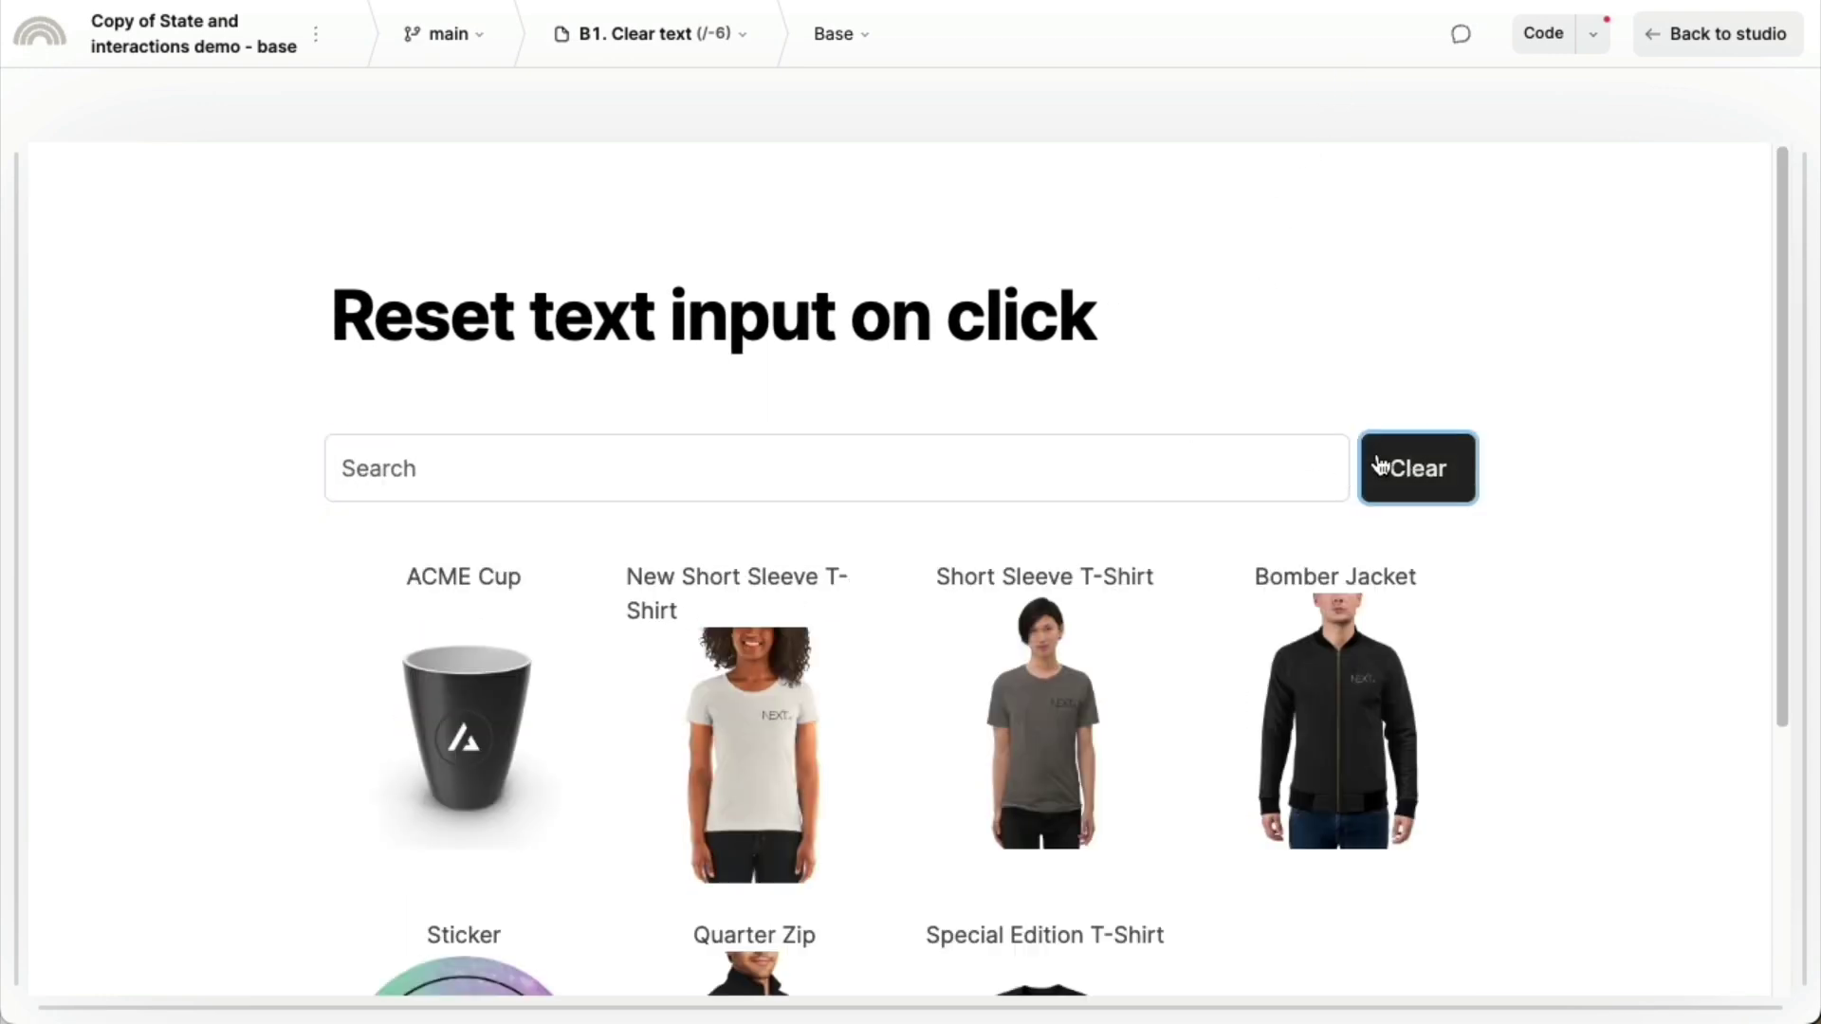
pyautogui.click(1714, 38)
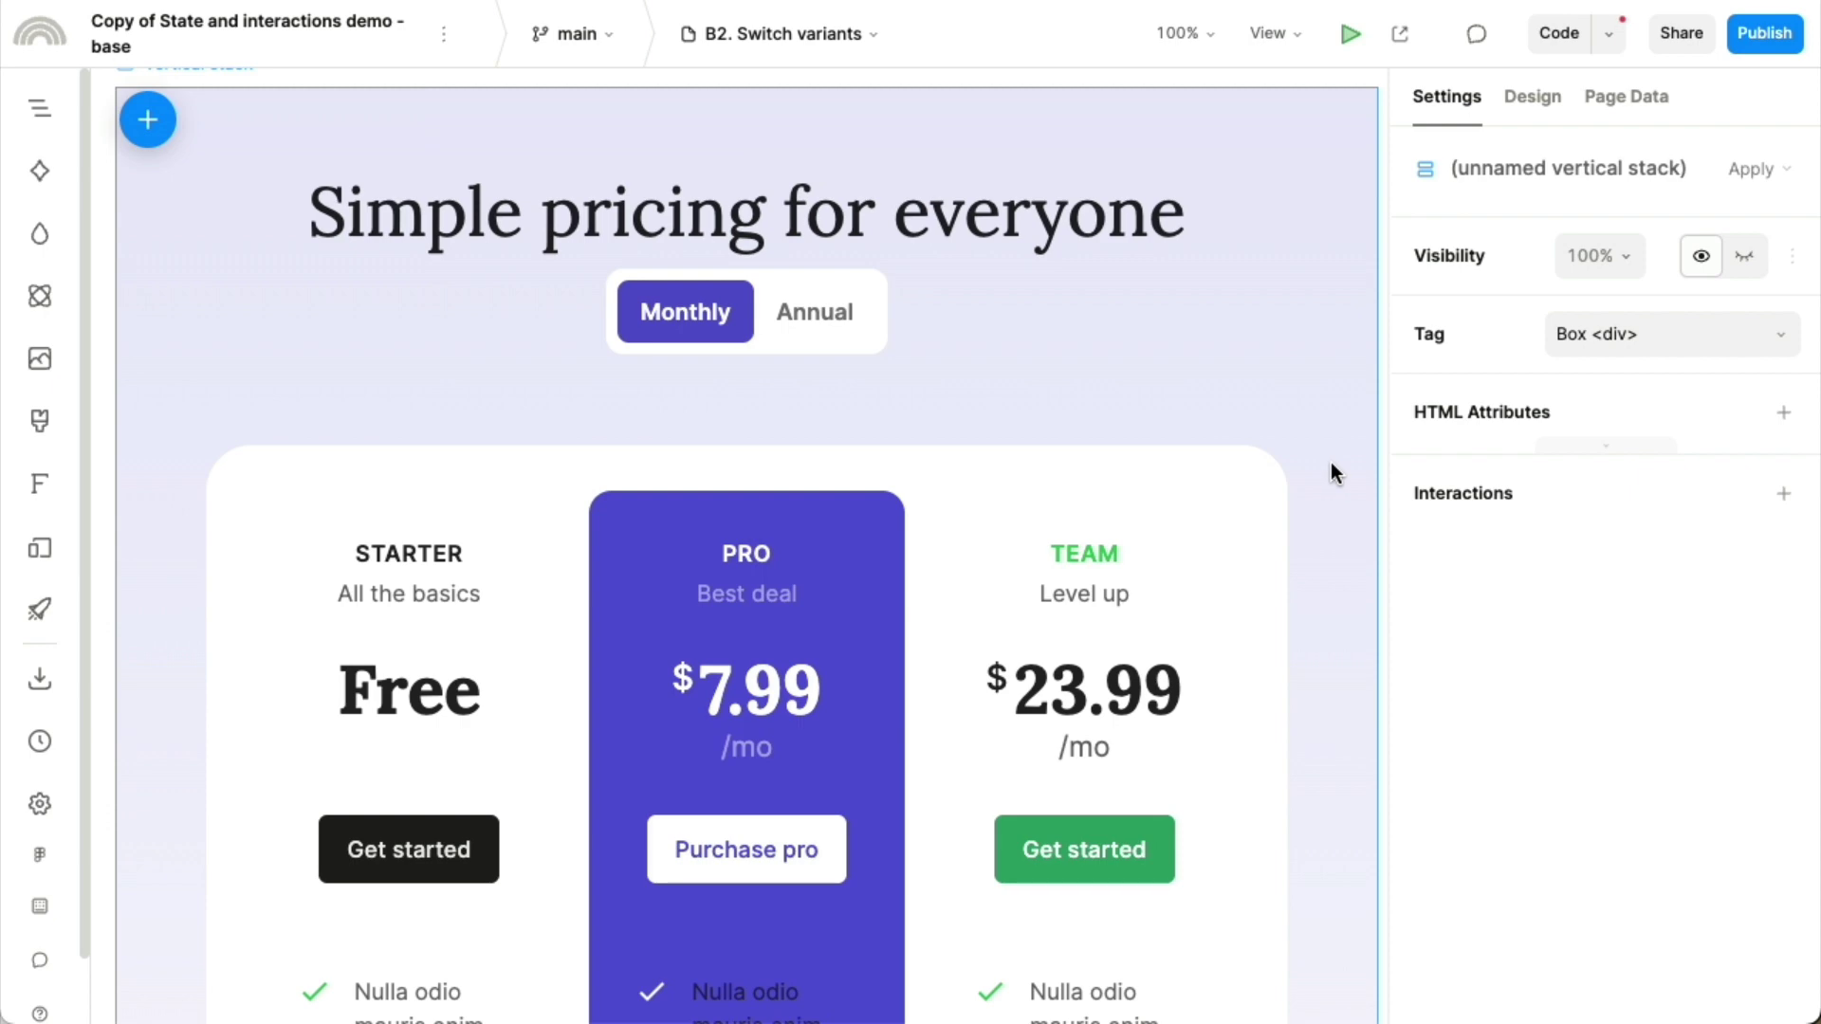
# Step: Examine the base and Annual variants of the Switch variants page, comparing their prices and the Monthly/Annual toggle
pyautogui.press('-')
pyautogui.press('-')
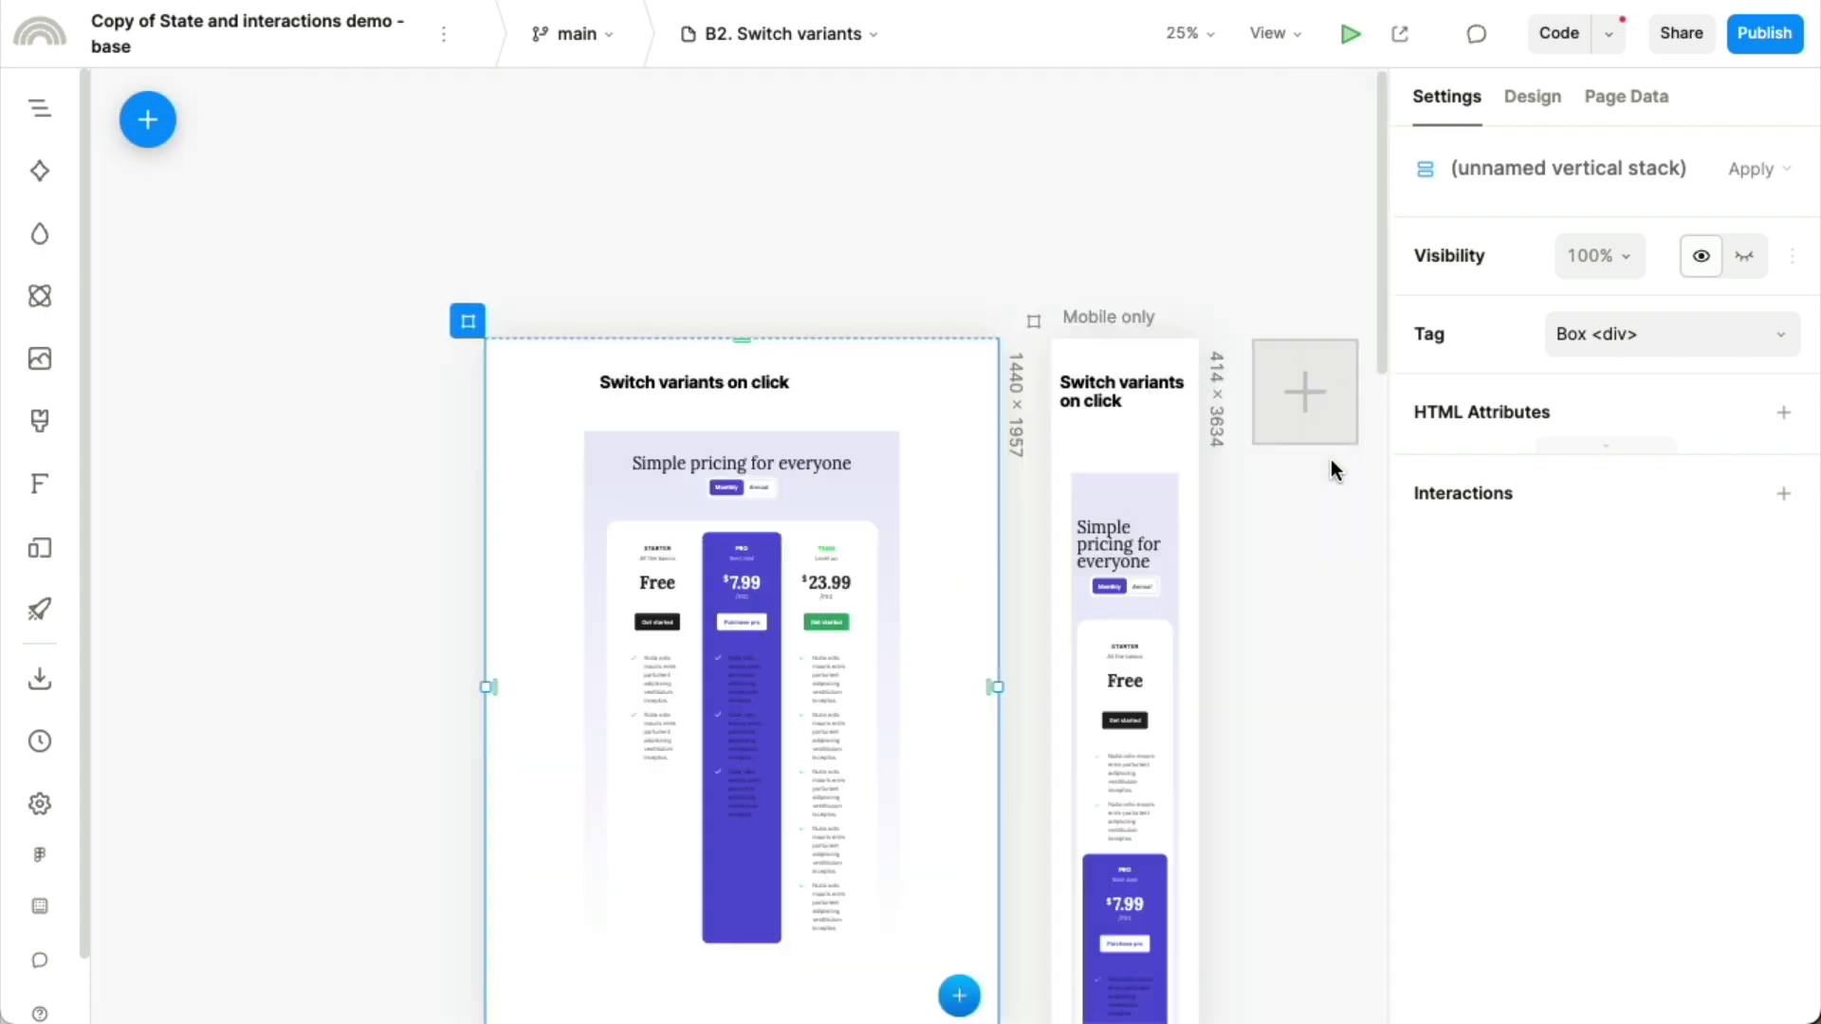
pyautogui.scroll(-10, 1331, 462)
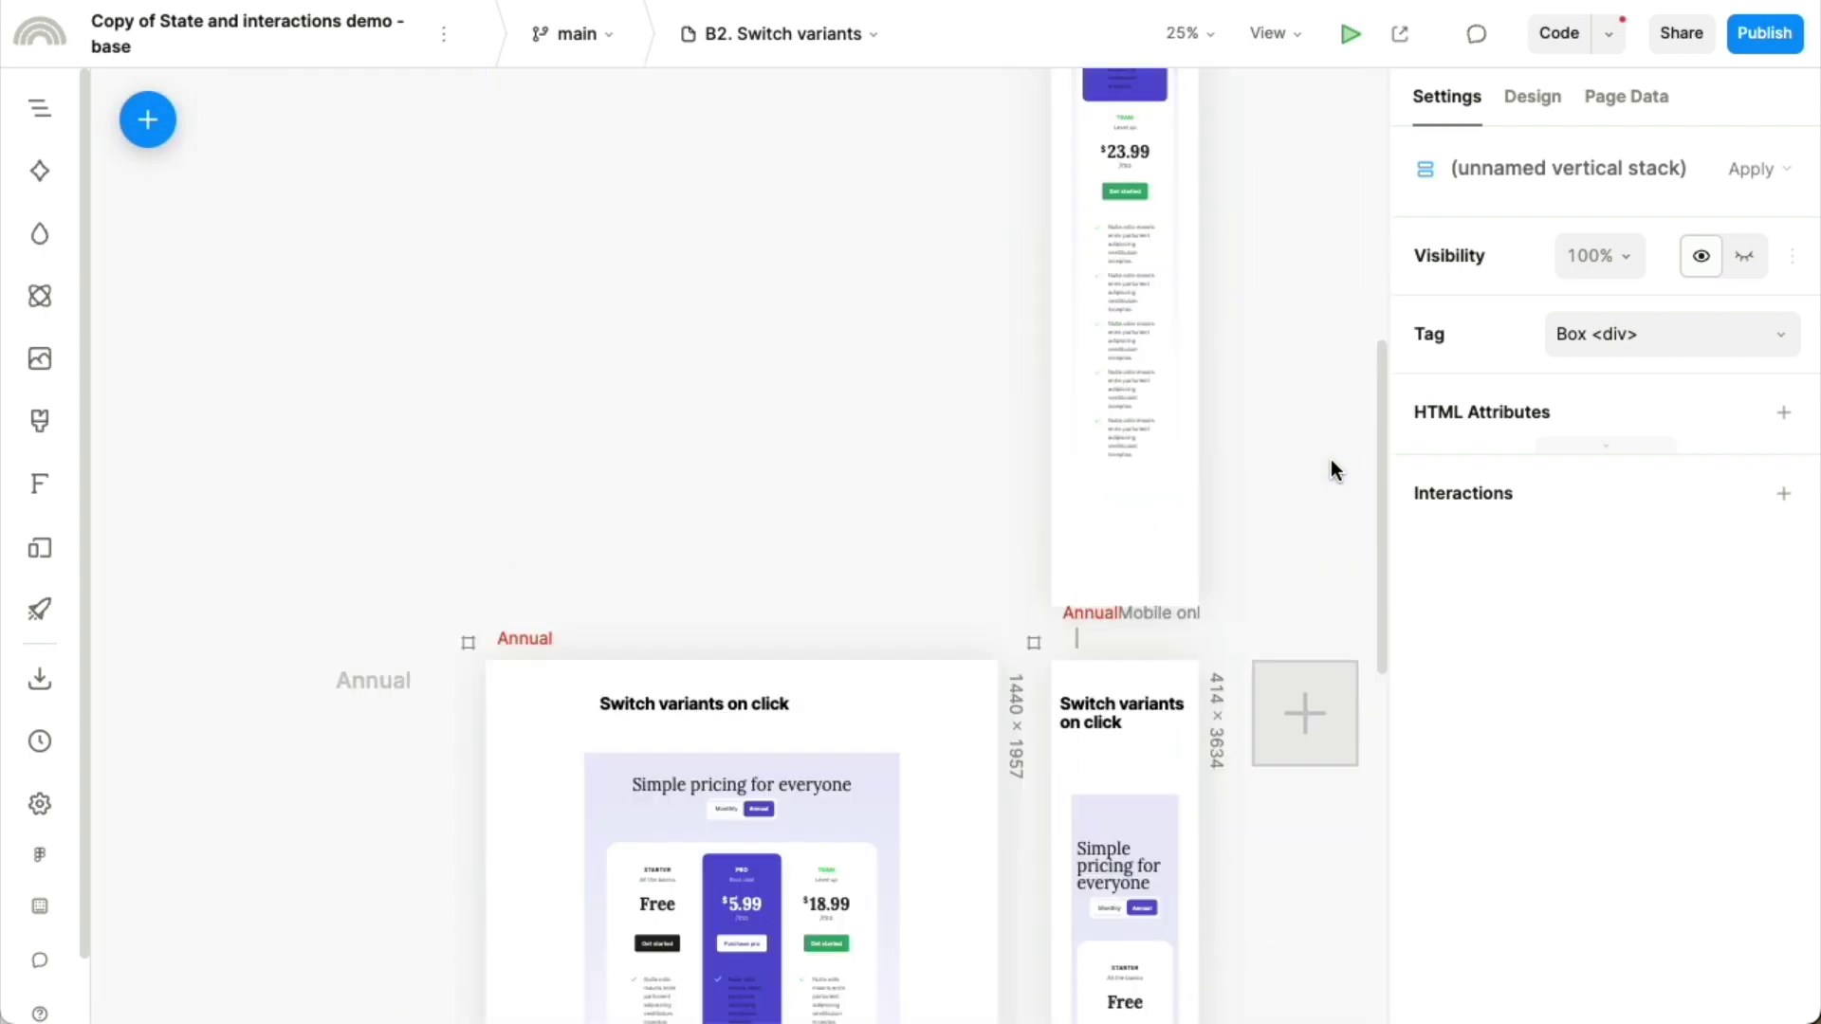
pyautogui.scroll(-4, 1331, 462)
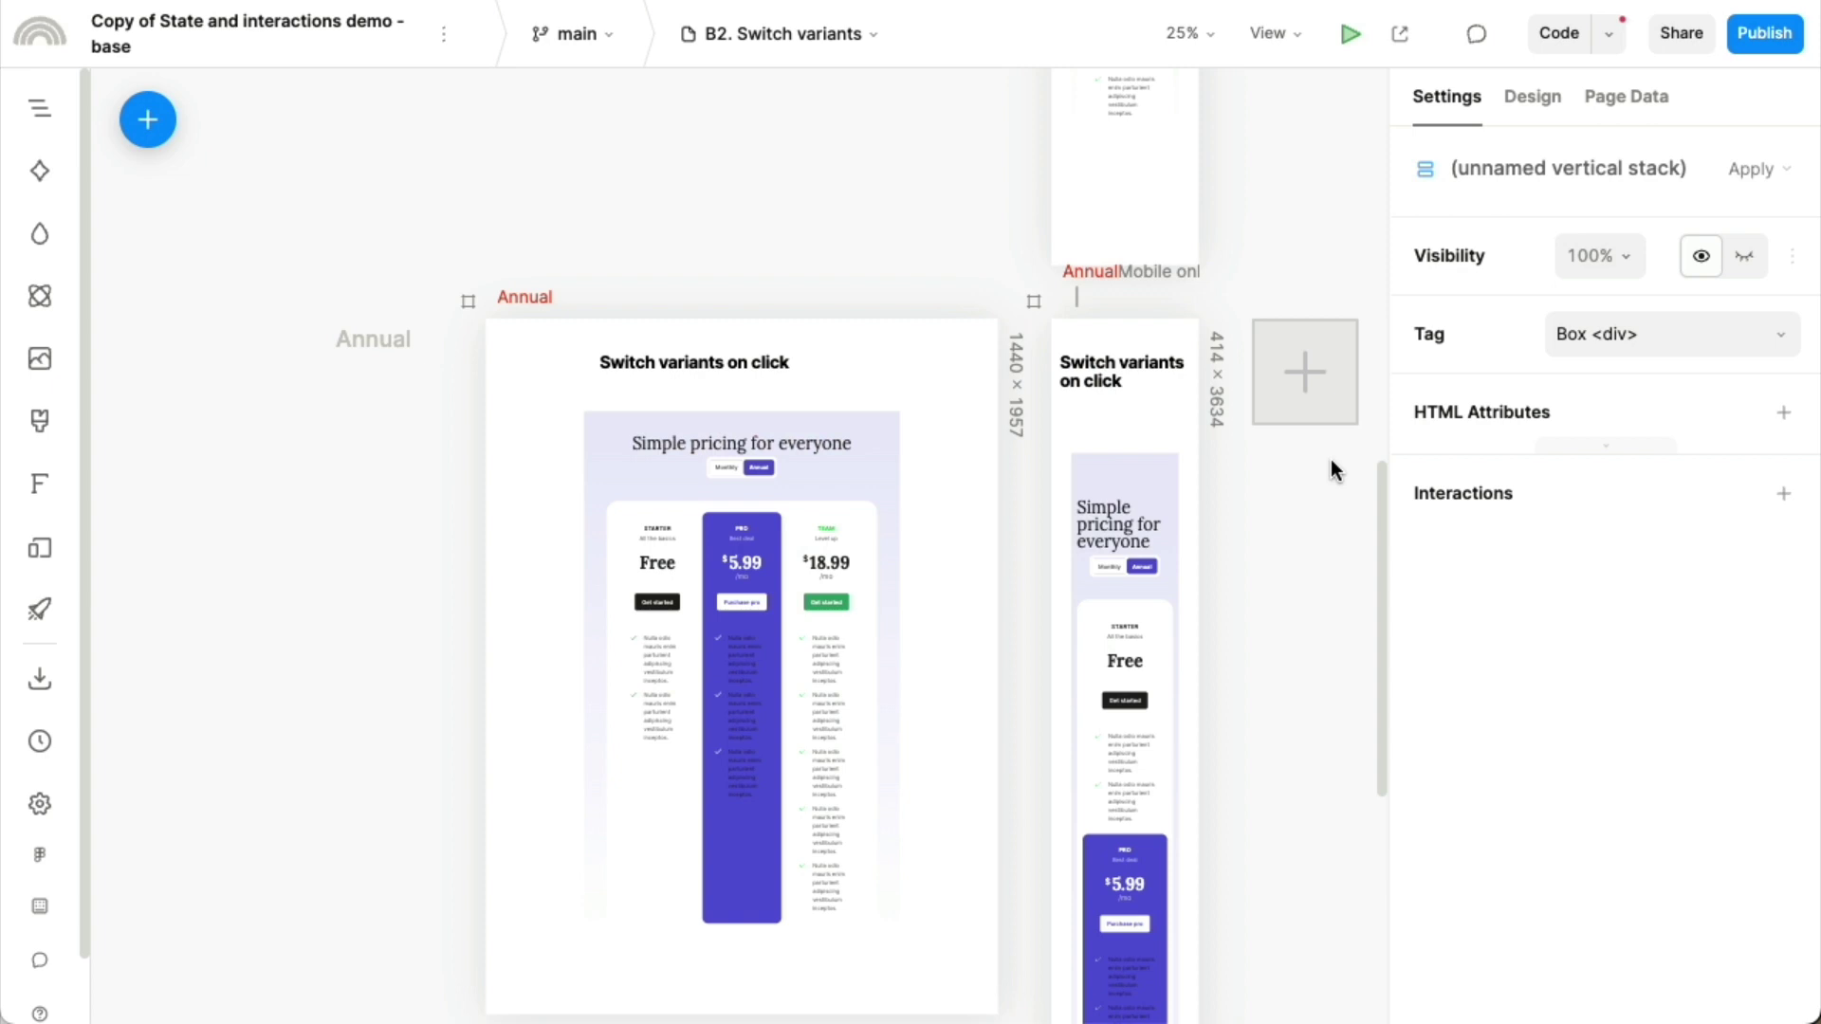
pyautogui.scroll(-2, 1330, 459)
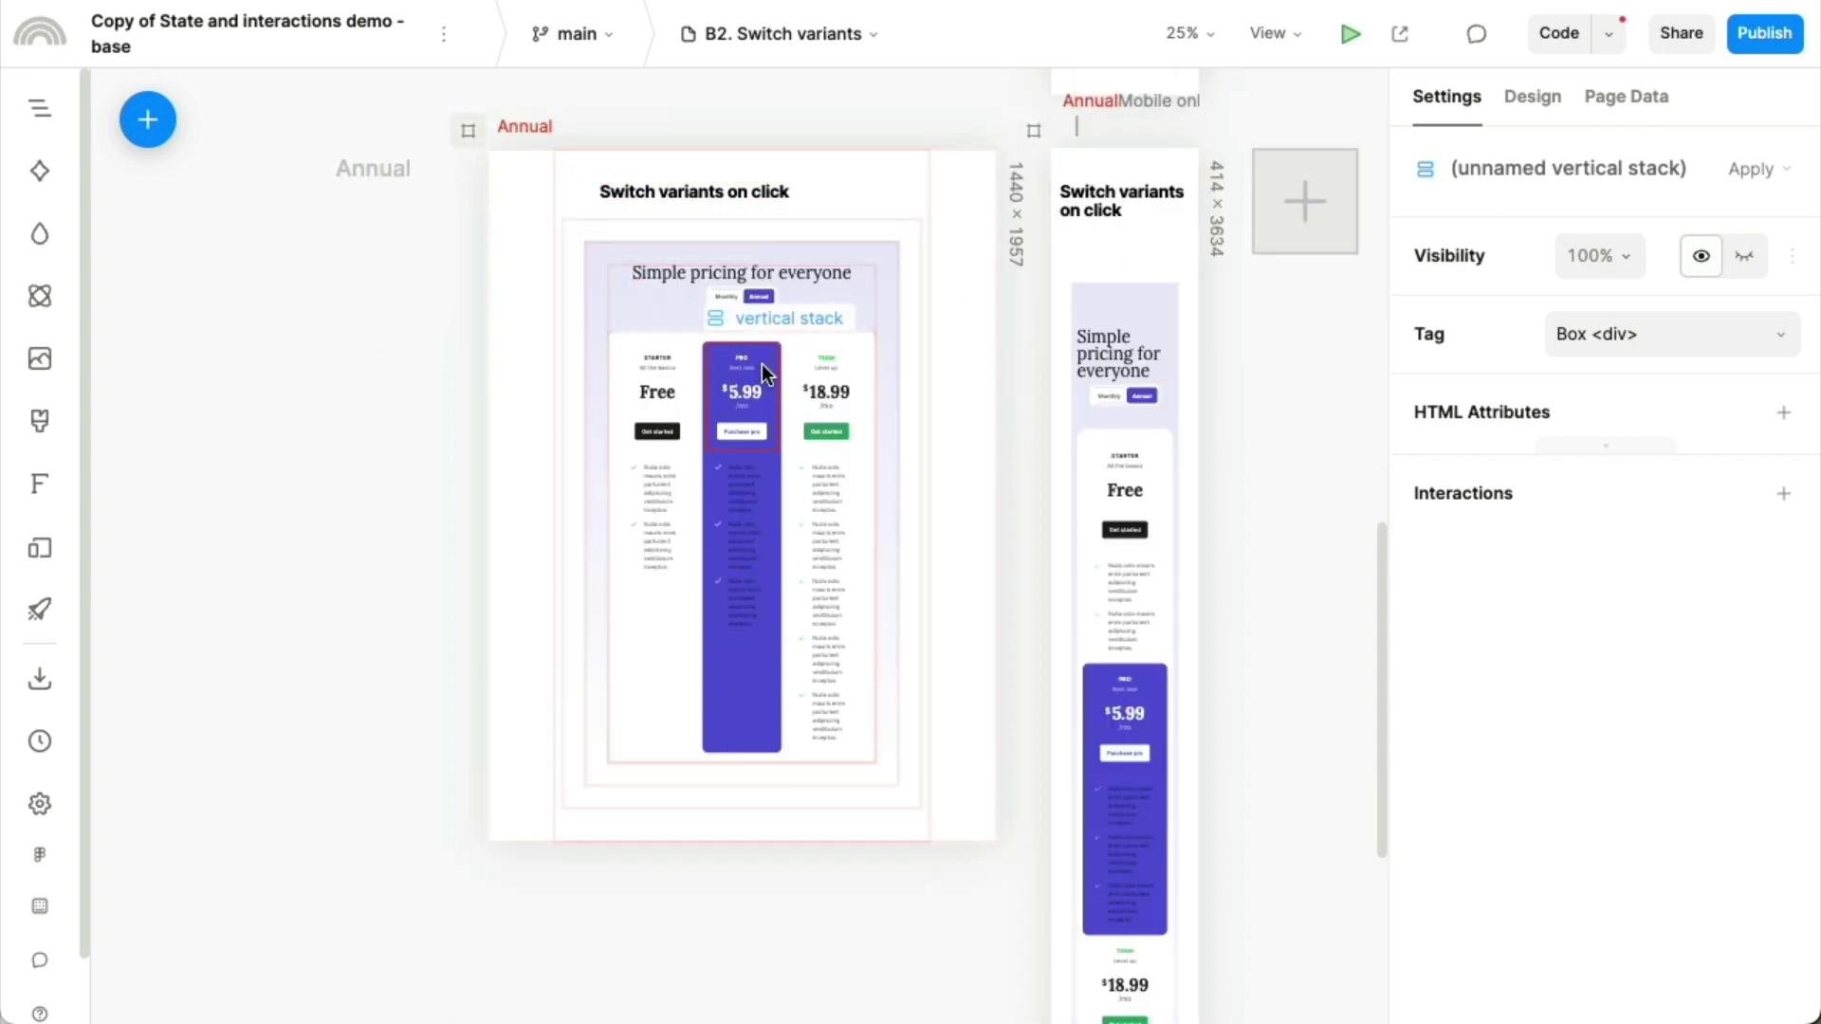
pyautogui.scroll(10, 766, 403)
pyautogui.scroll(3, 772, 394)
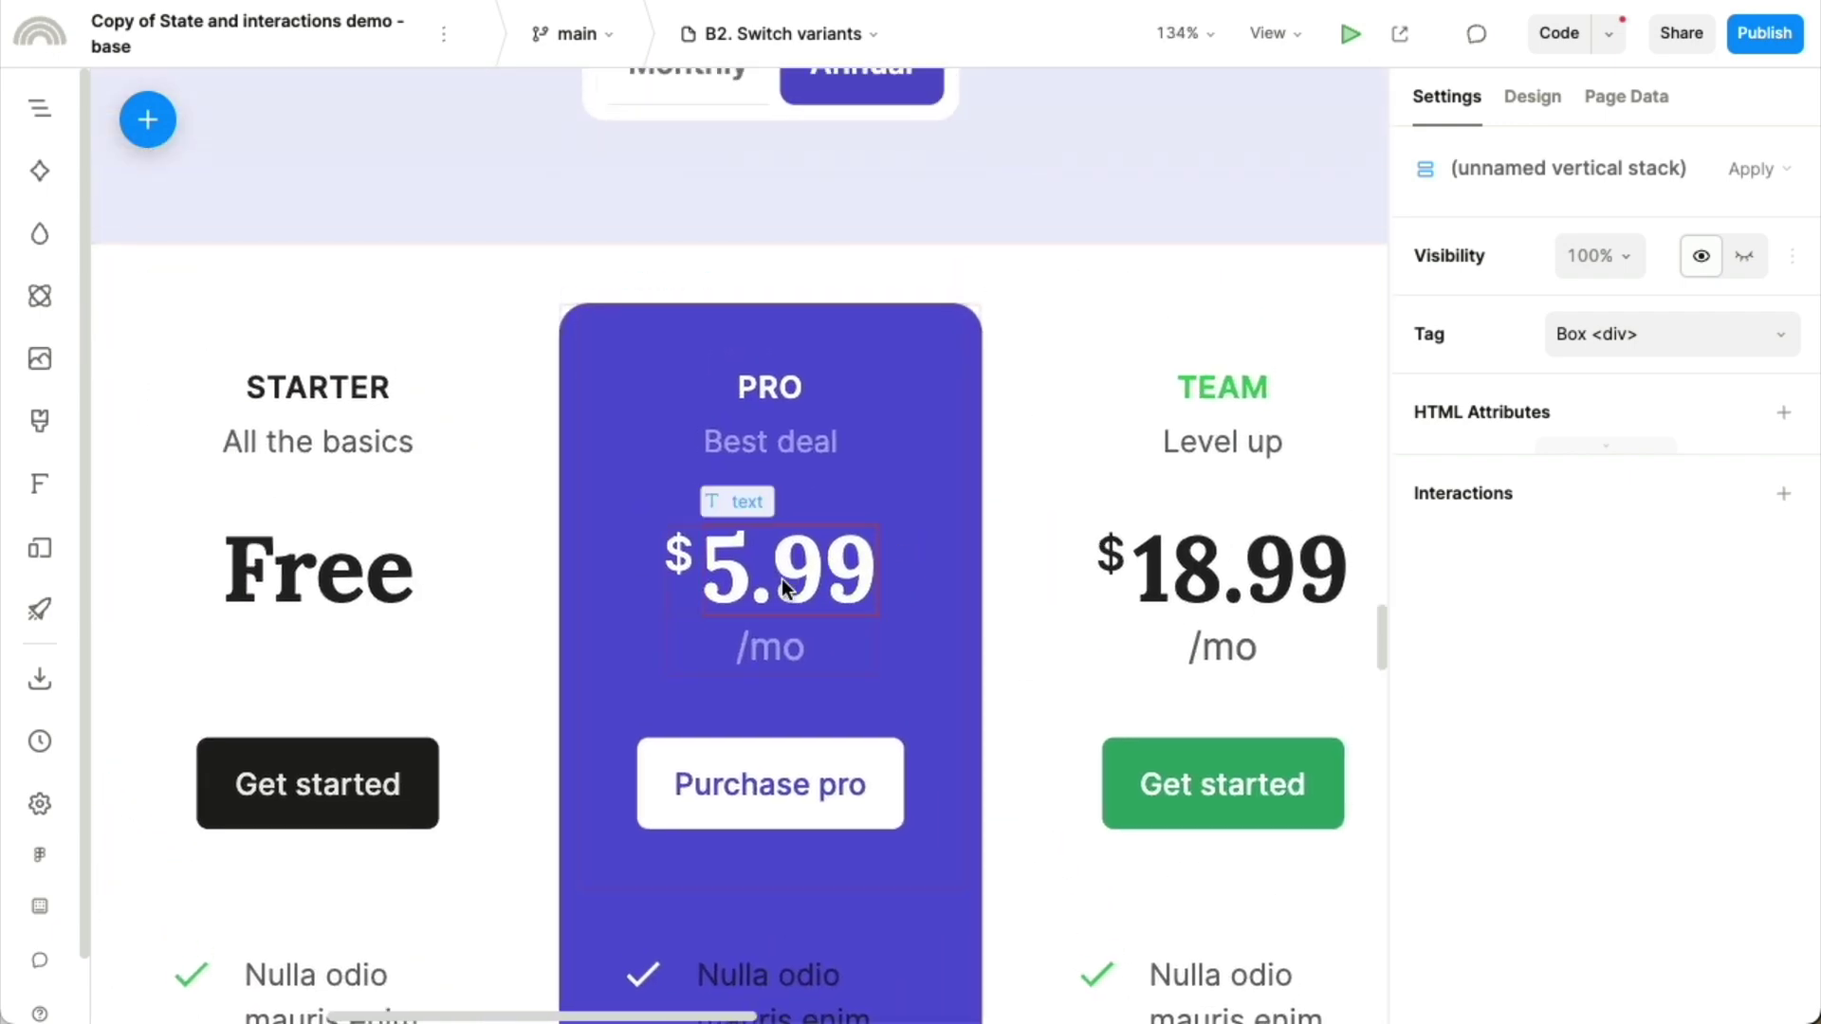
pyautogui.scroll(-10, 918, 579)
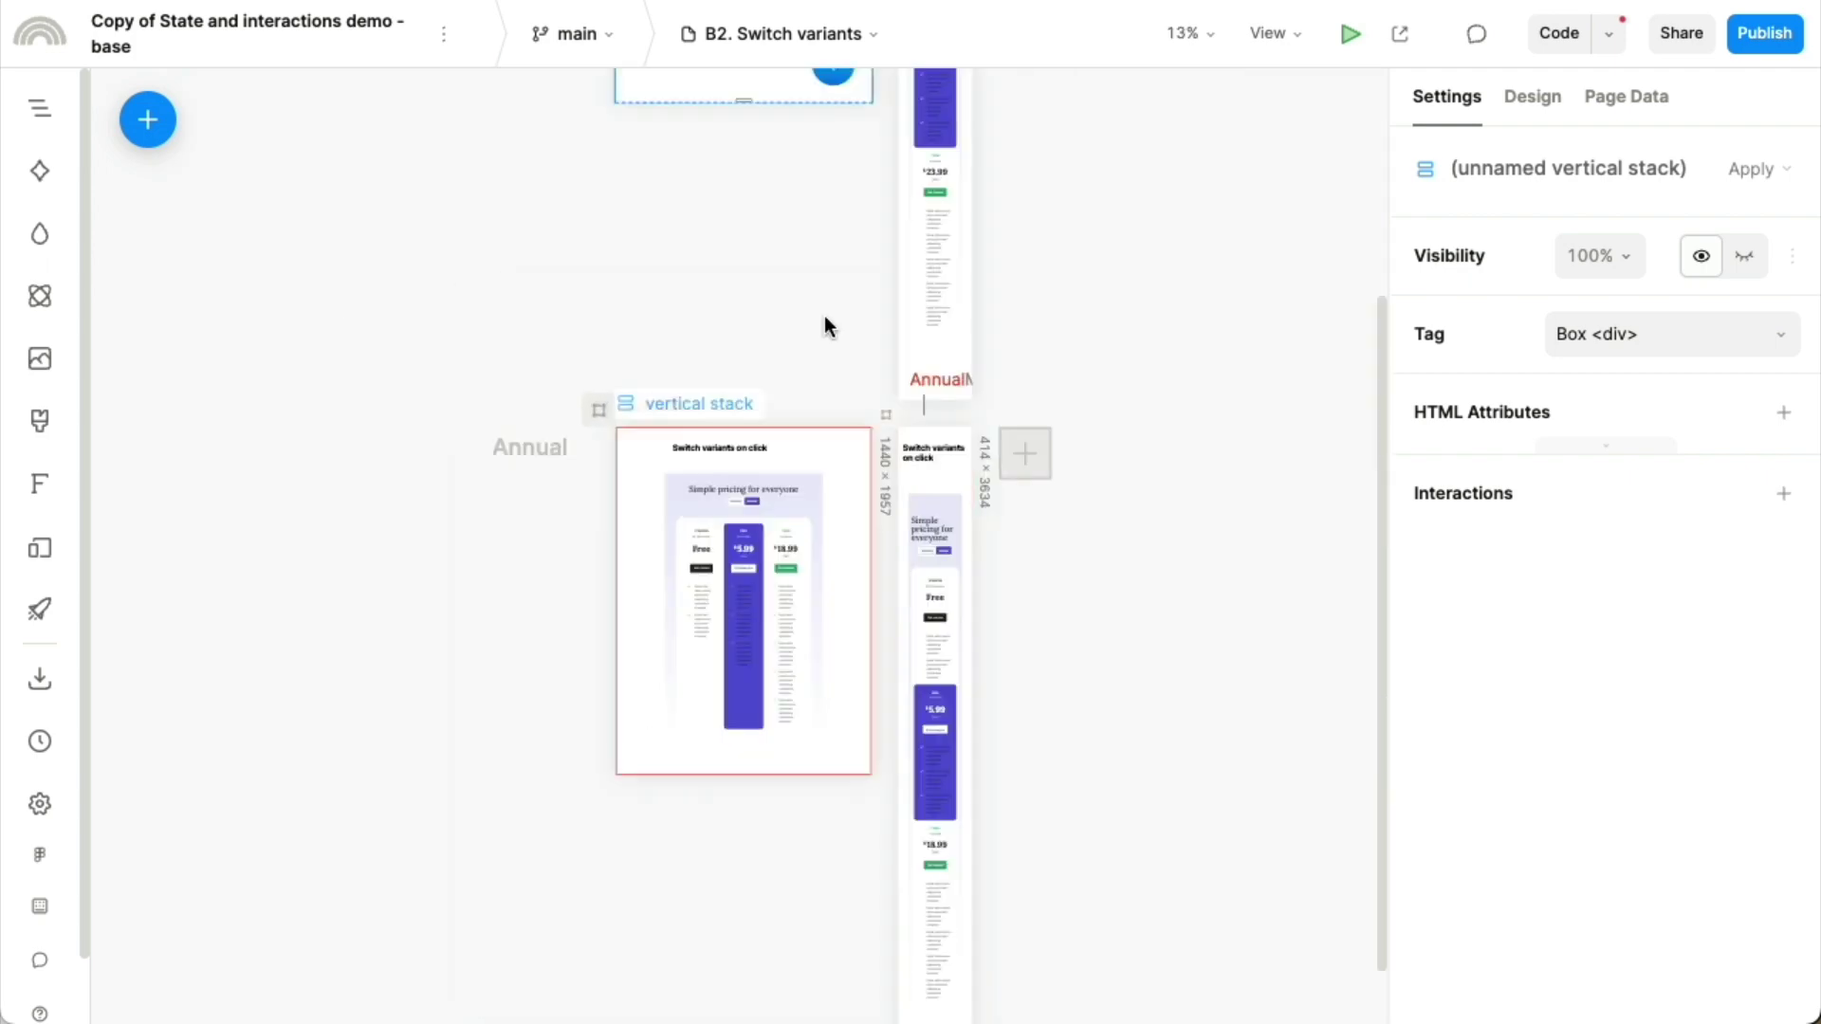
pyautogui.scroll(5, 820, 308)
pyautogui.scroll(-5, 813, 302)
pyautogui.scroll(10, 772, 357)
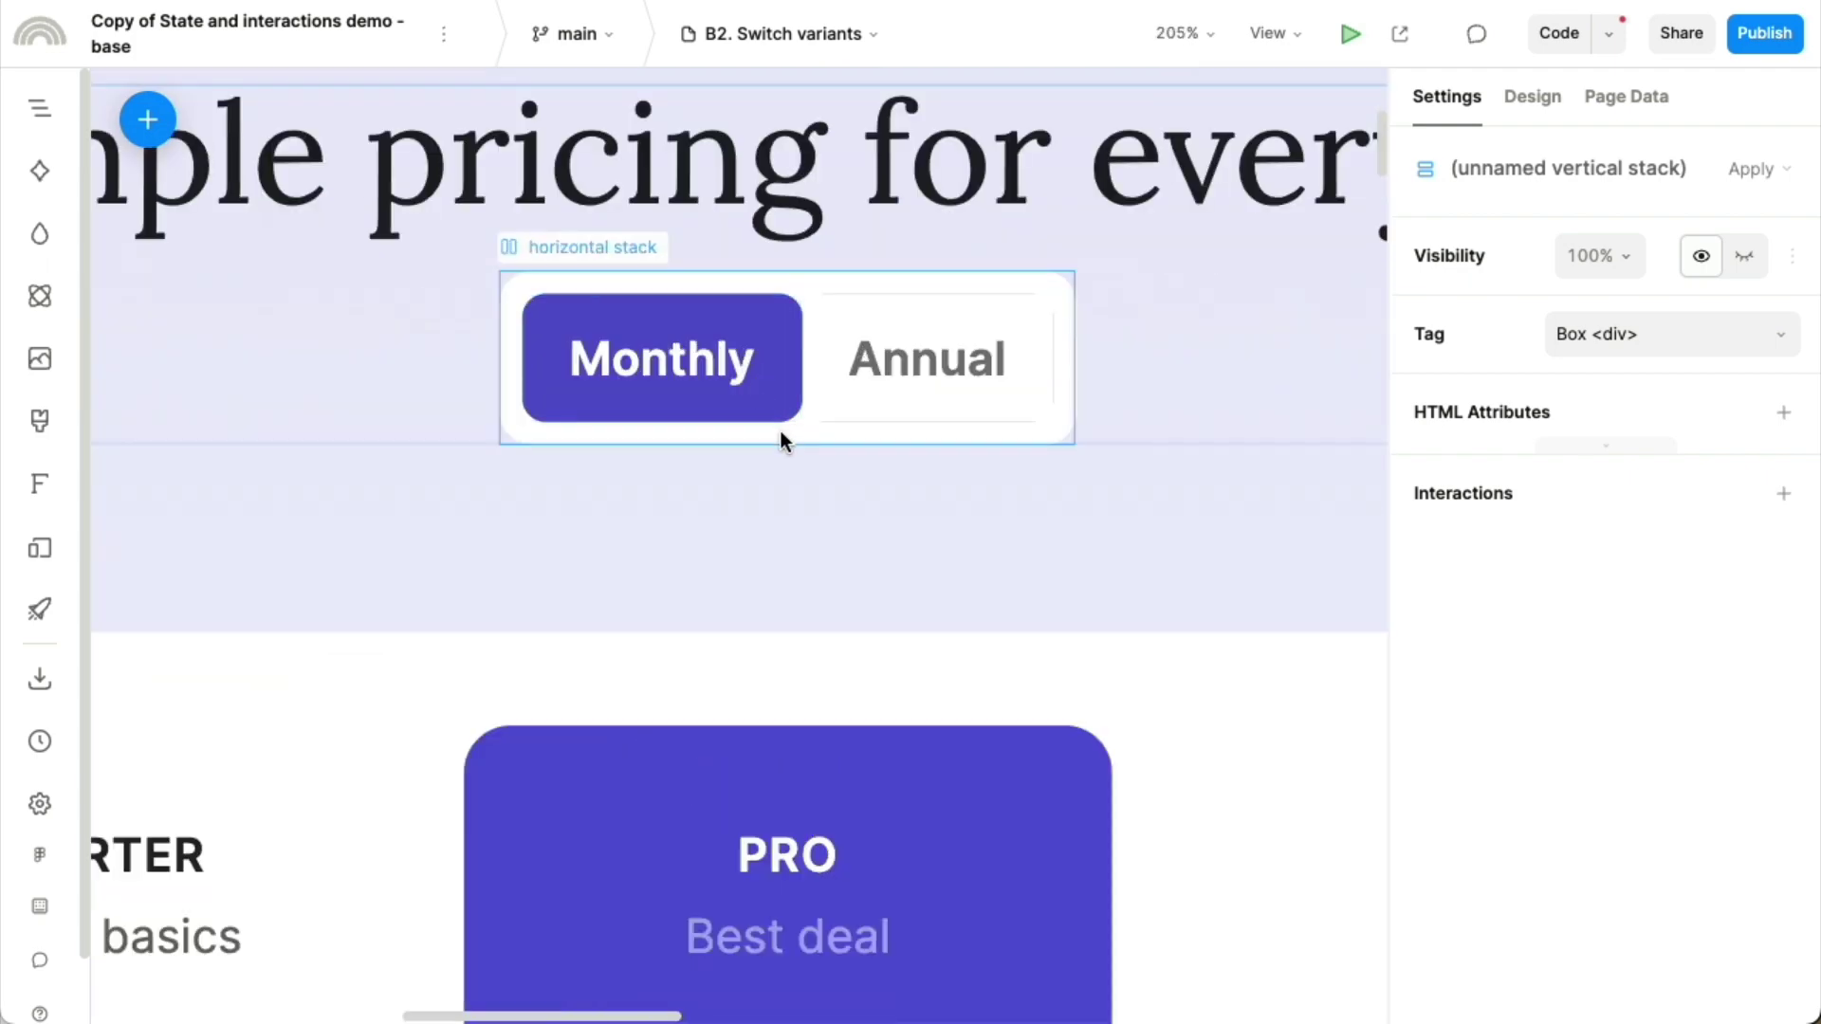
pyautogui.scroll(-3, 782, 431)
pyautogui.scroll(-3, 805, 616)
pyautogui.scroll(-2, 805, 616)
pyautogui.scroll(1, 791, 321)
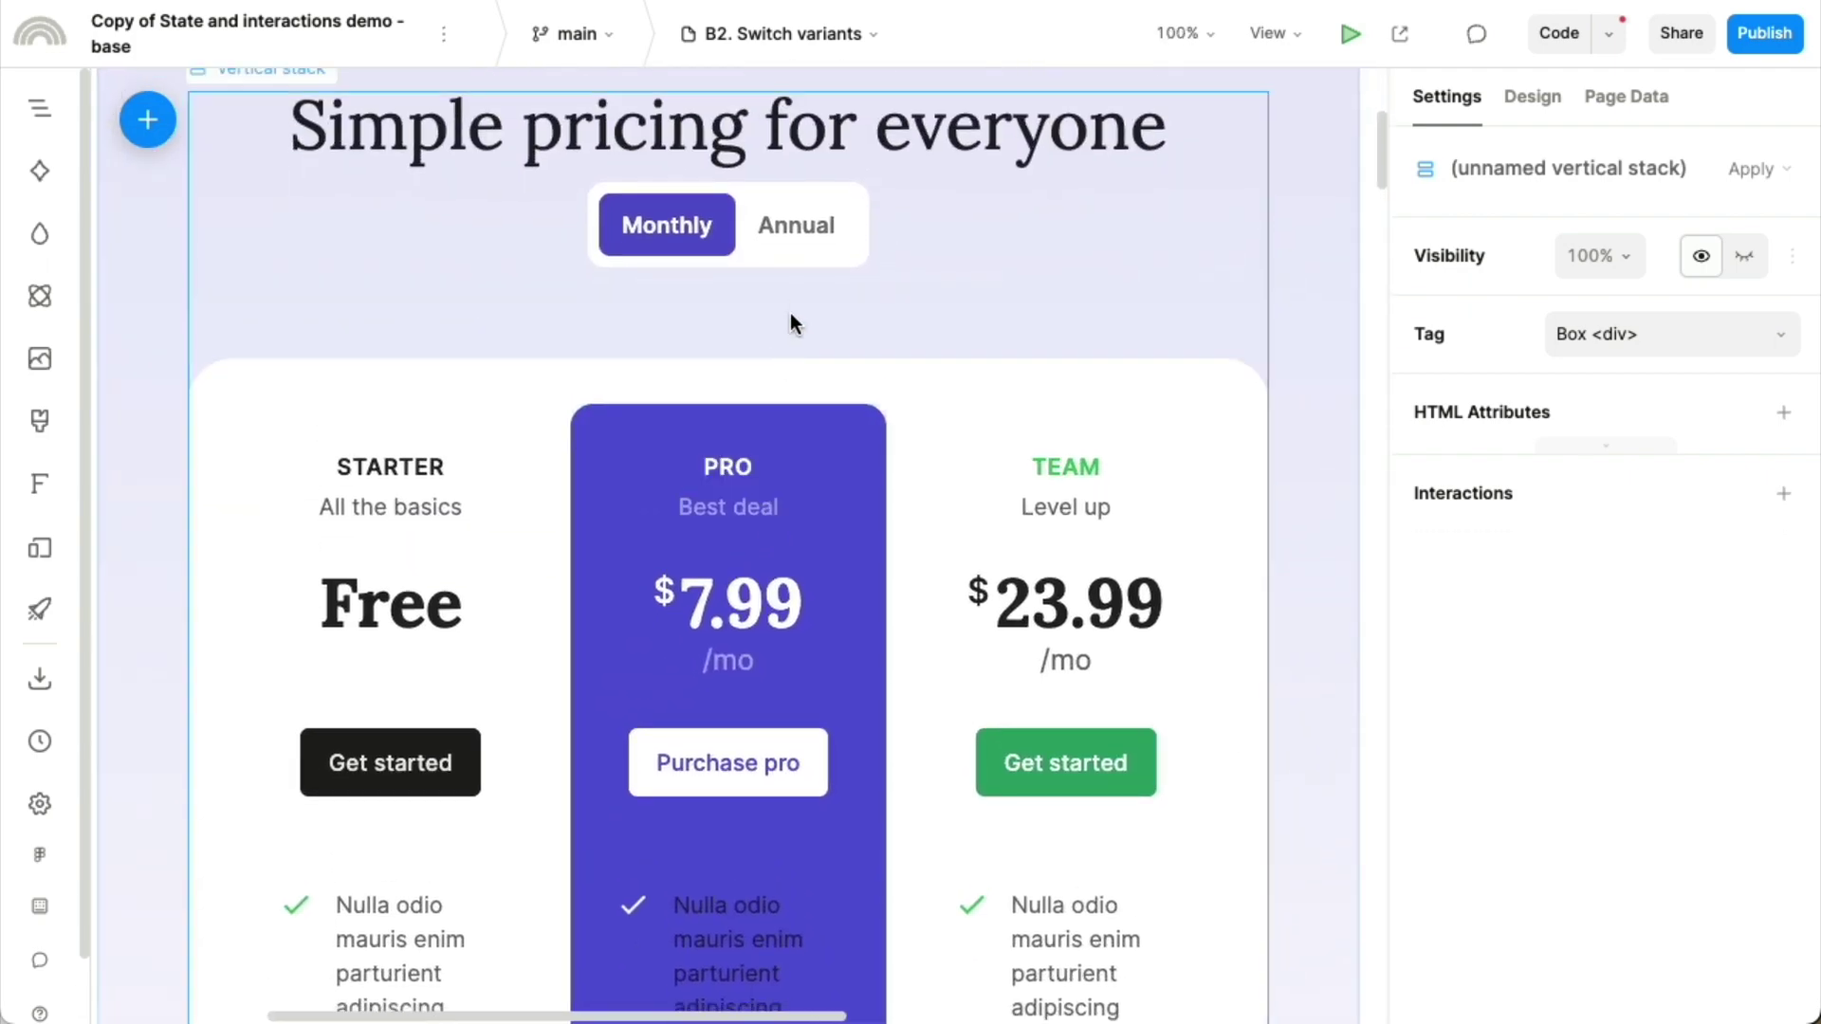
# Step: Add an onClick interaction to the Monthly/Annual toggle stack with action Update variant, group Annual and operation Toggle variant
pyautogui.click(790, 264)
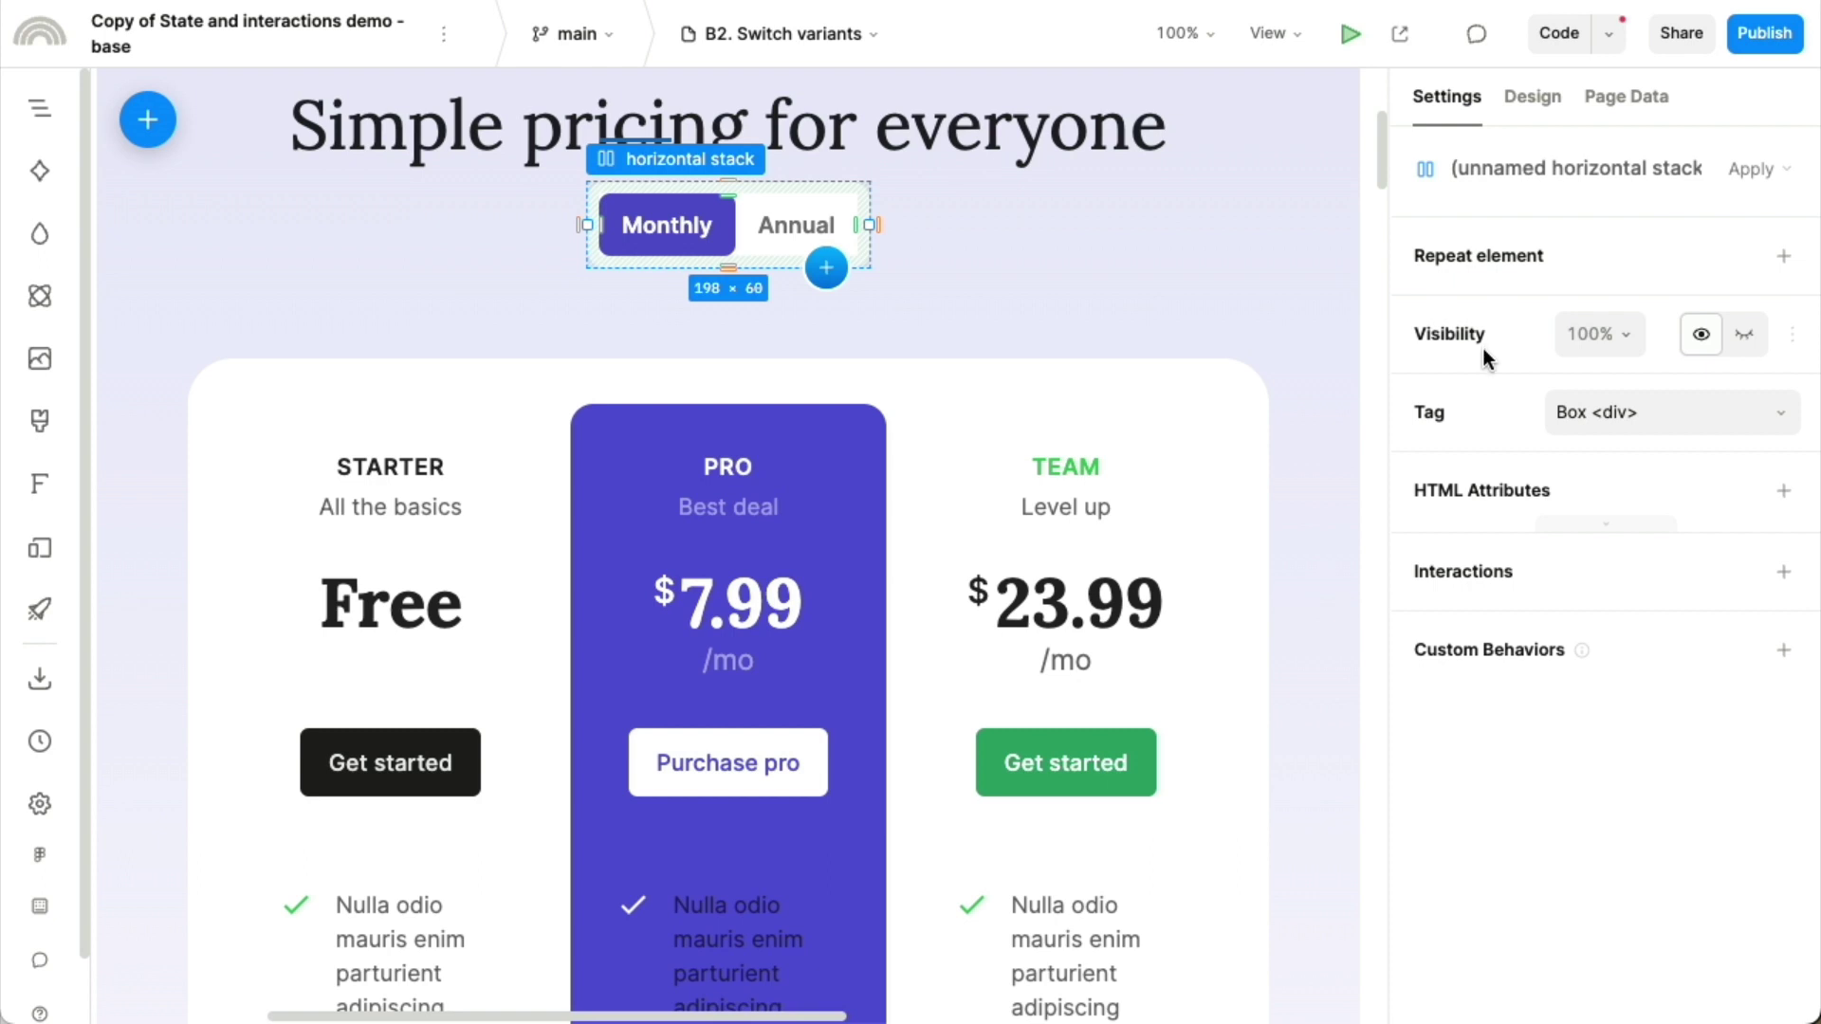
pyautogui.click(1772, 574)
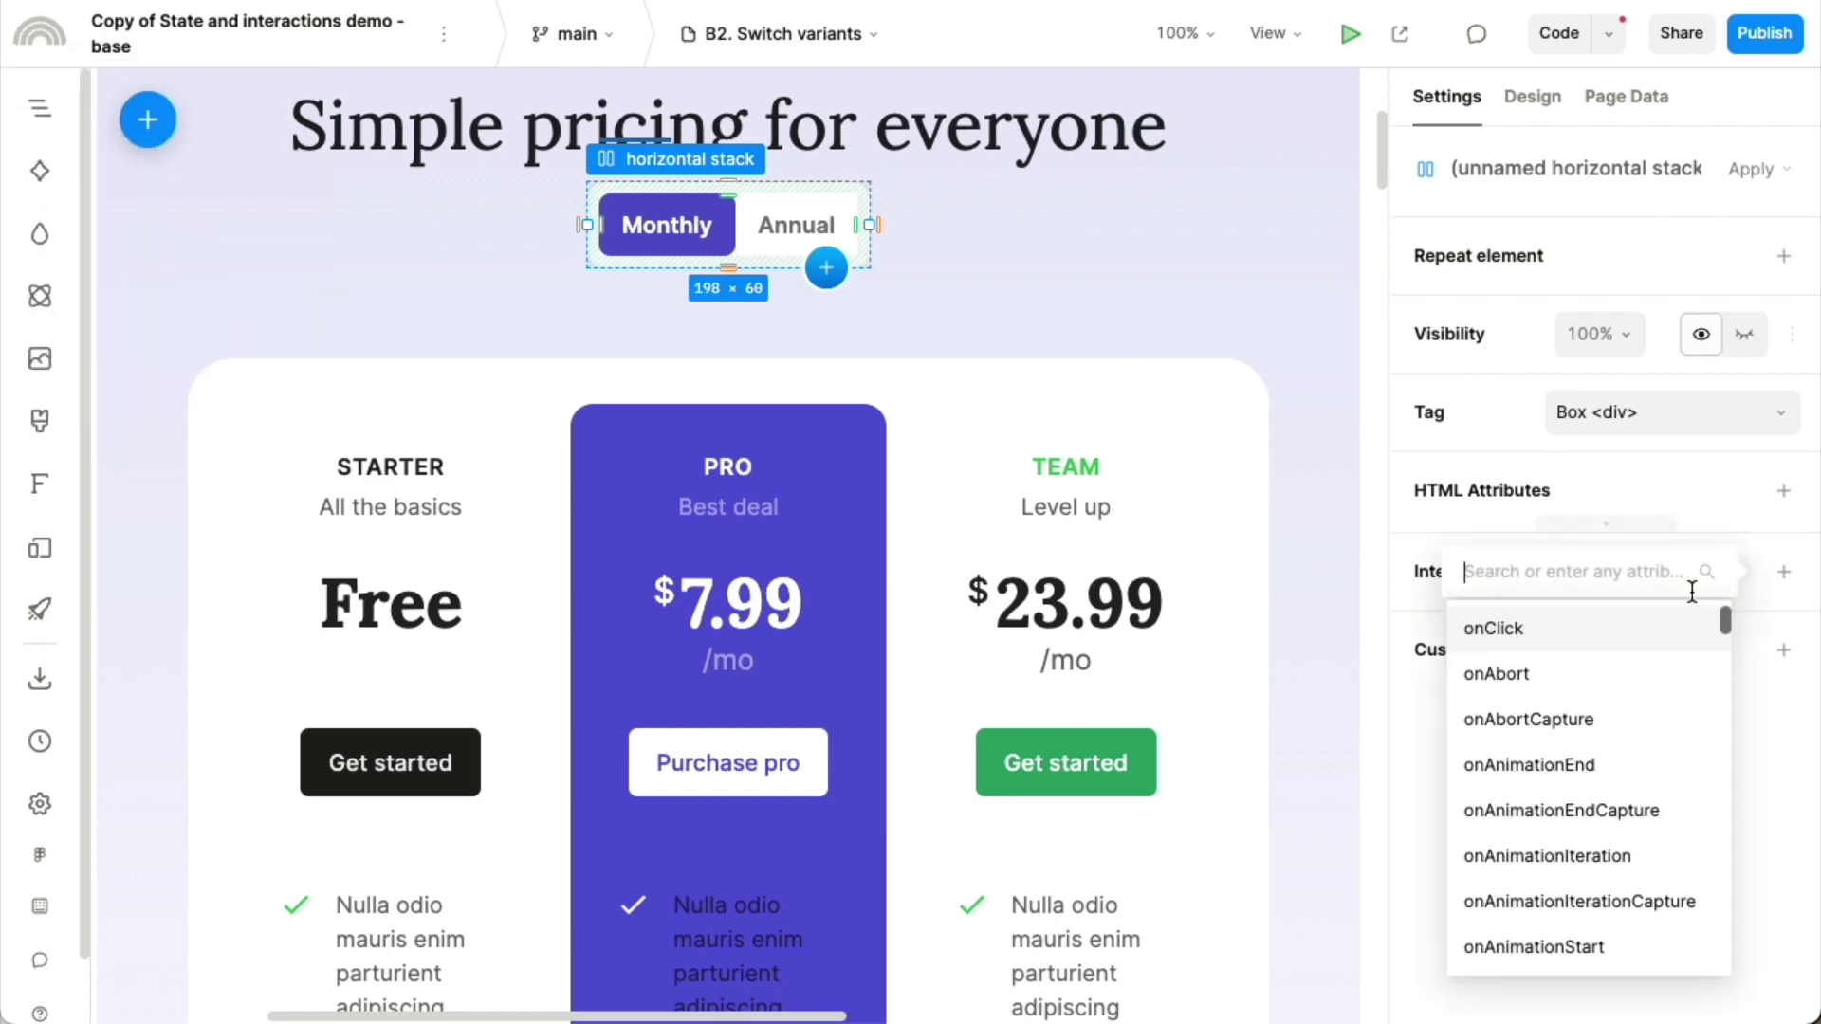
pyautogui.click(1618, 628)
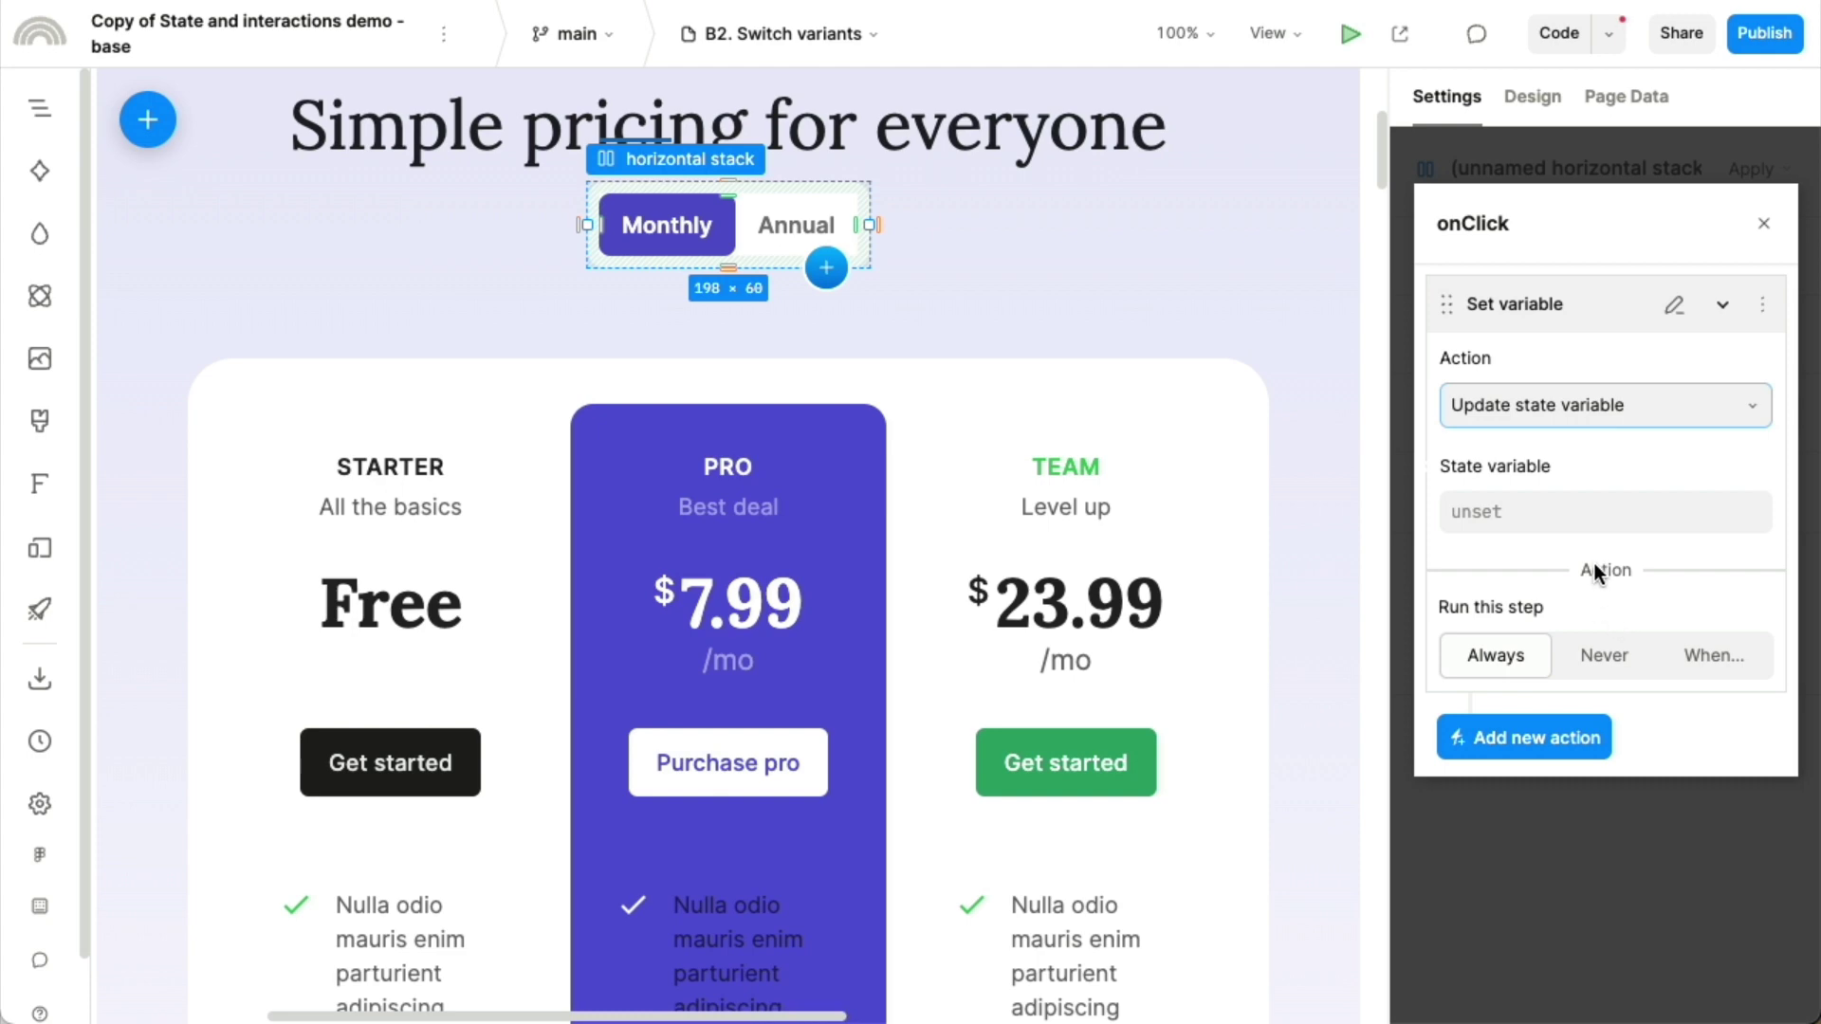
pyautogui.click(1559, 405)
pyautogui.click(1556, 495)
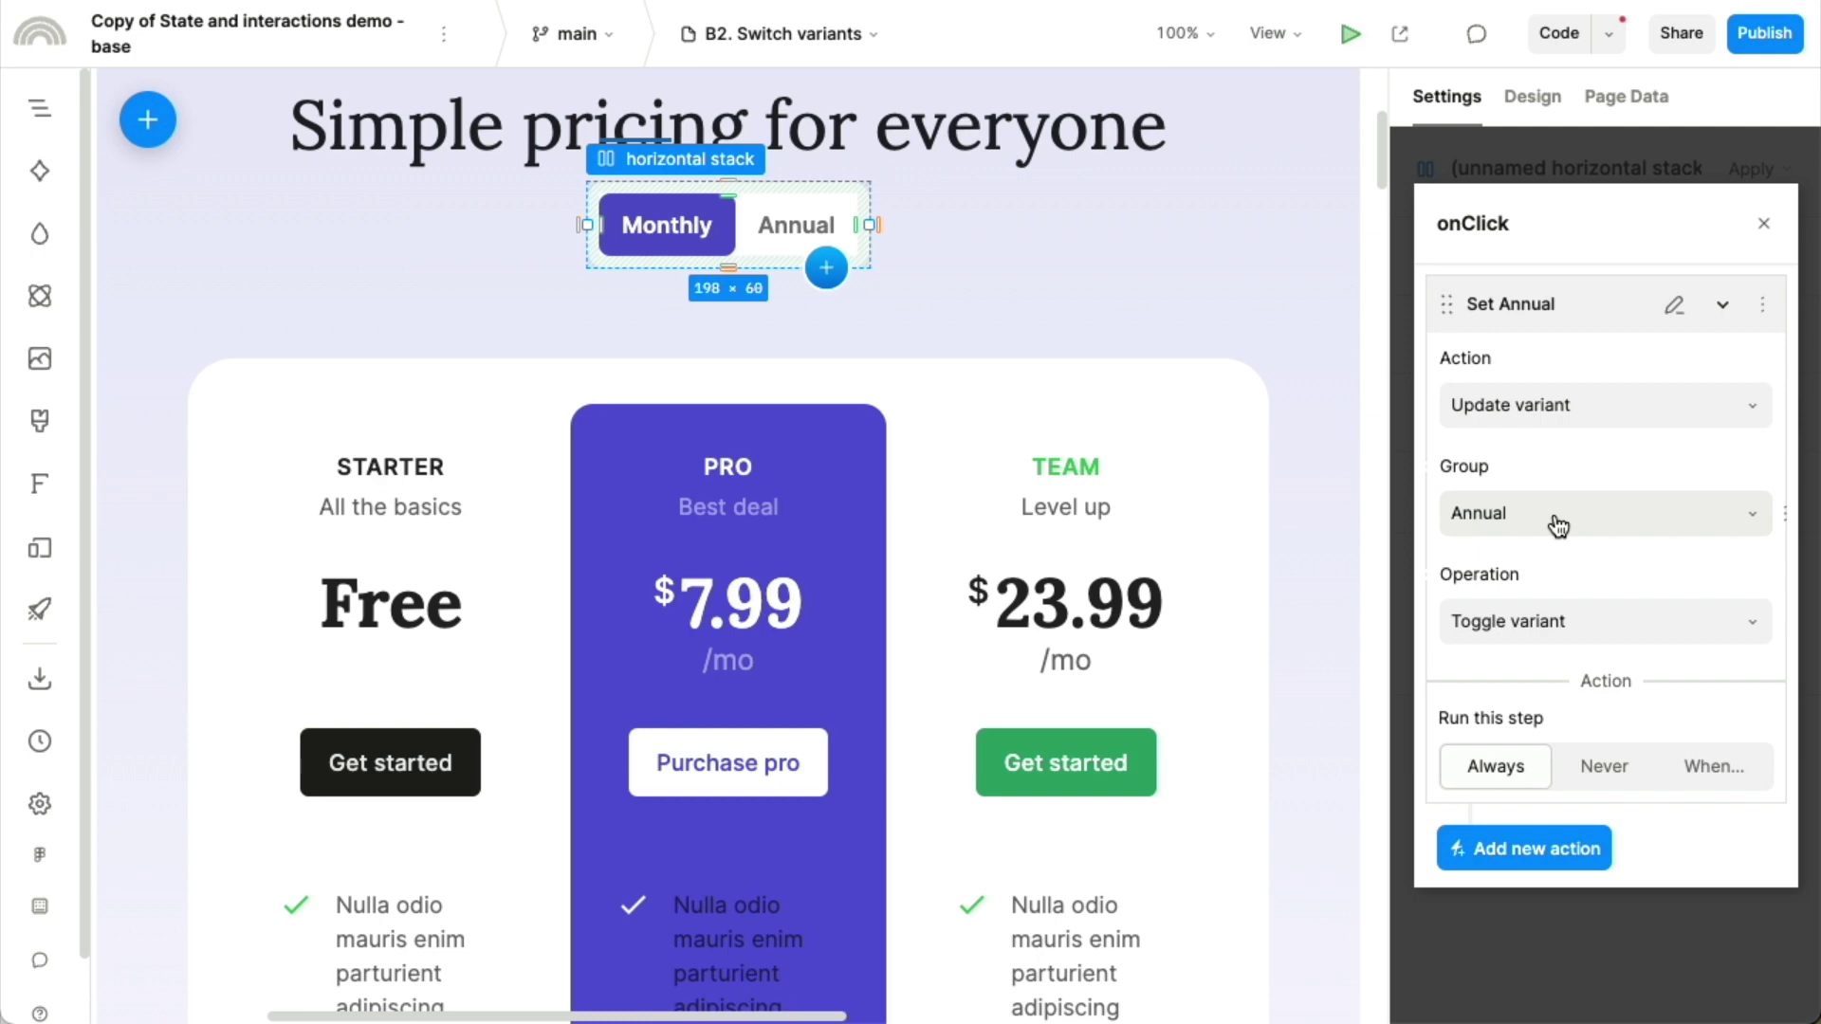
pyautogui.click(1557, 523)
pyautogui.click(1548, 519)
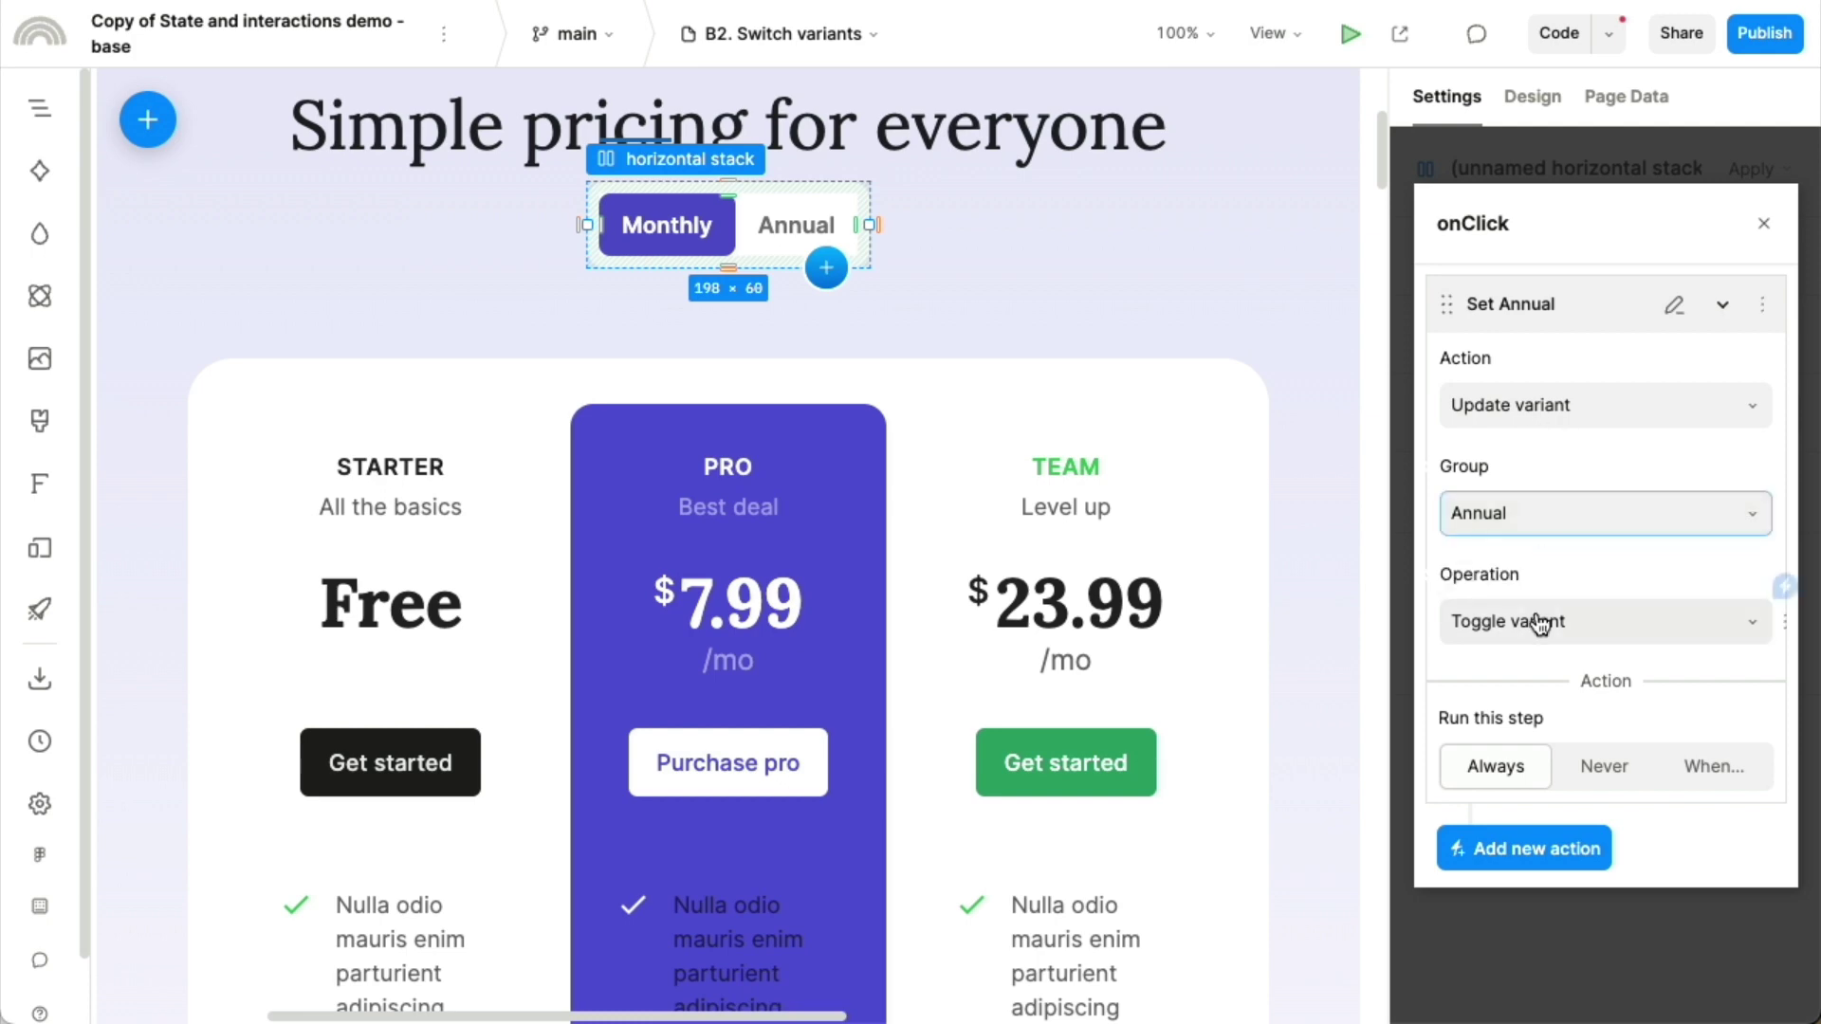
# Step: Preview the pricing page, switch repeatedly between Monthly and Annual pricing to test the toggle, and return to the studio
pyautogui.click(1351, 34)
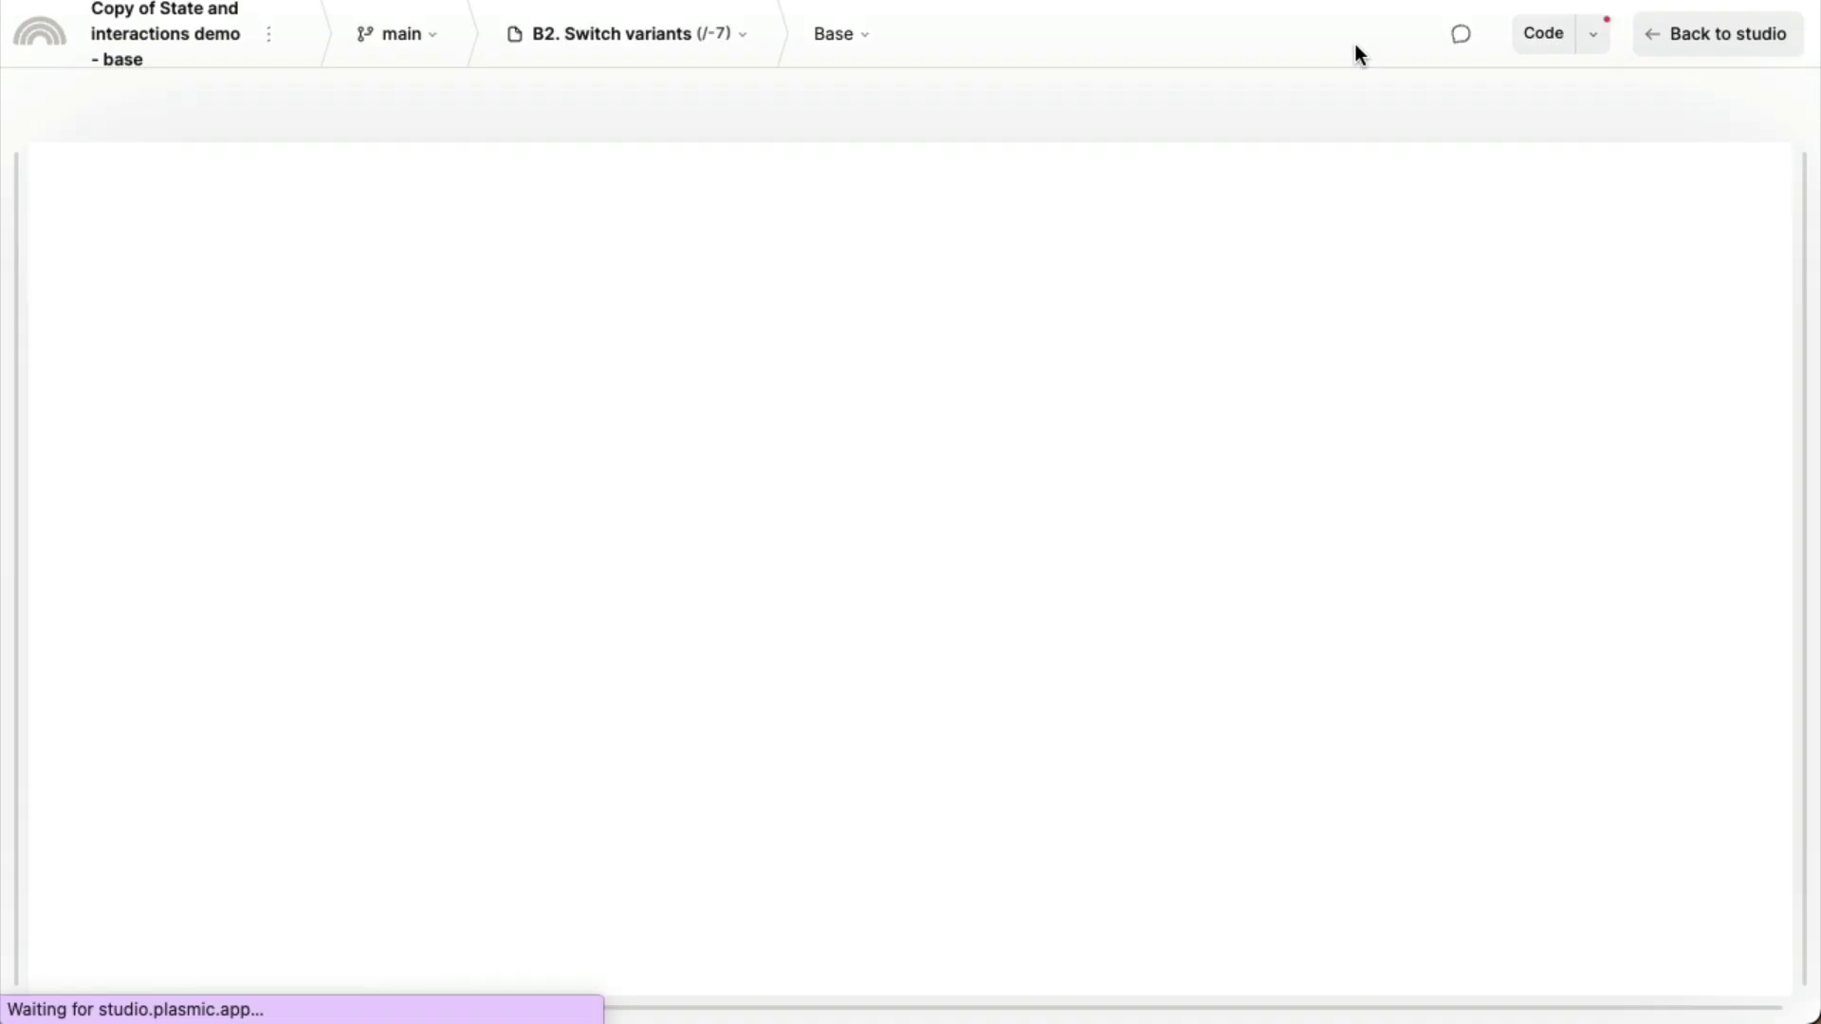
pyautogui.scroll(-5, 1138, 379)
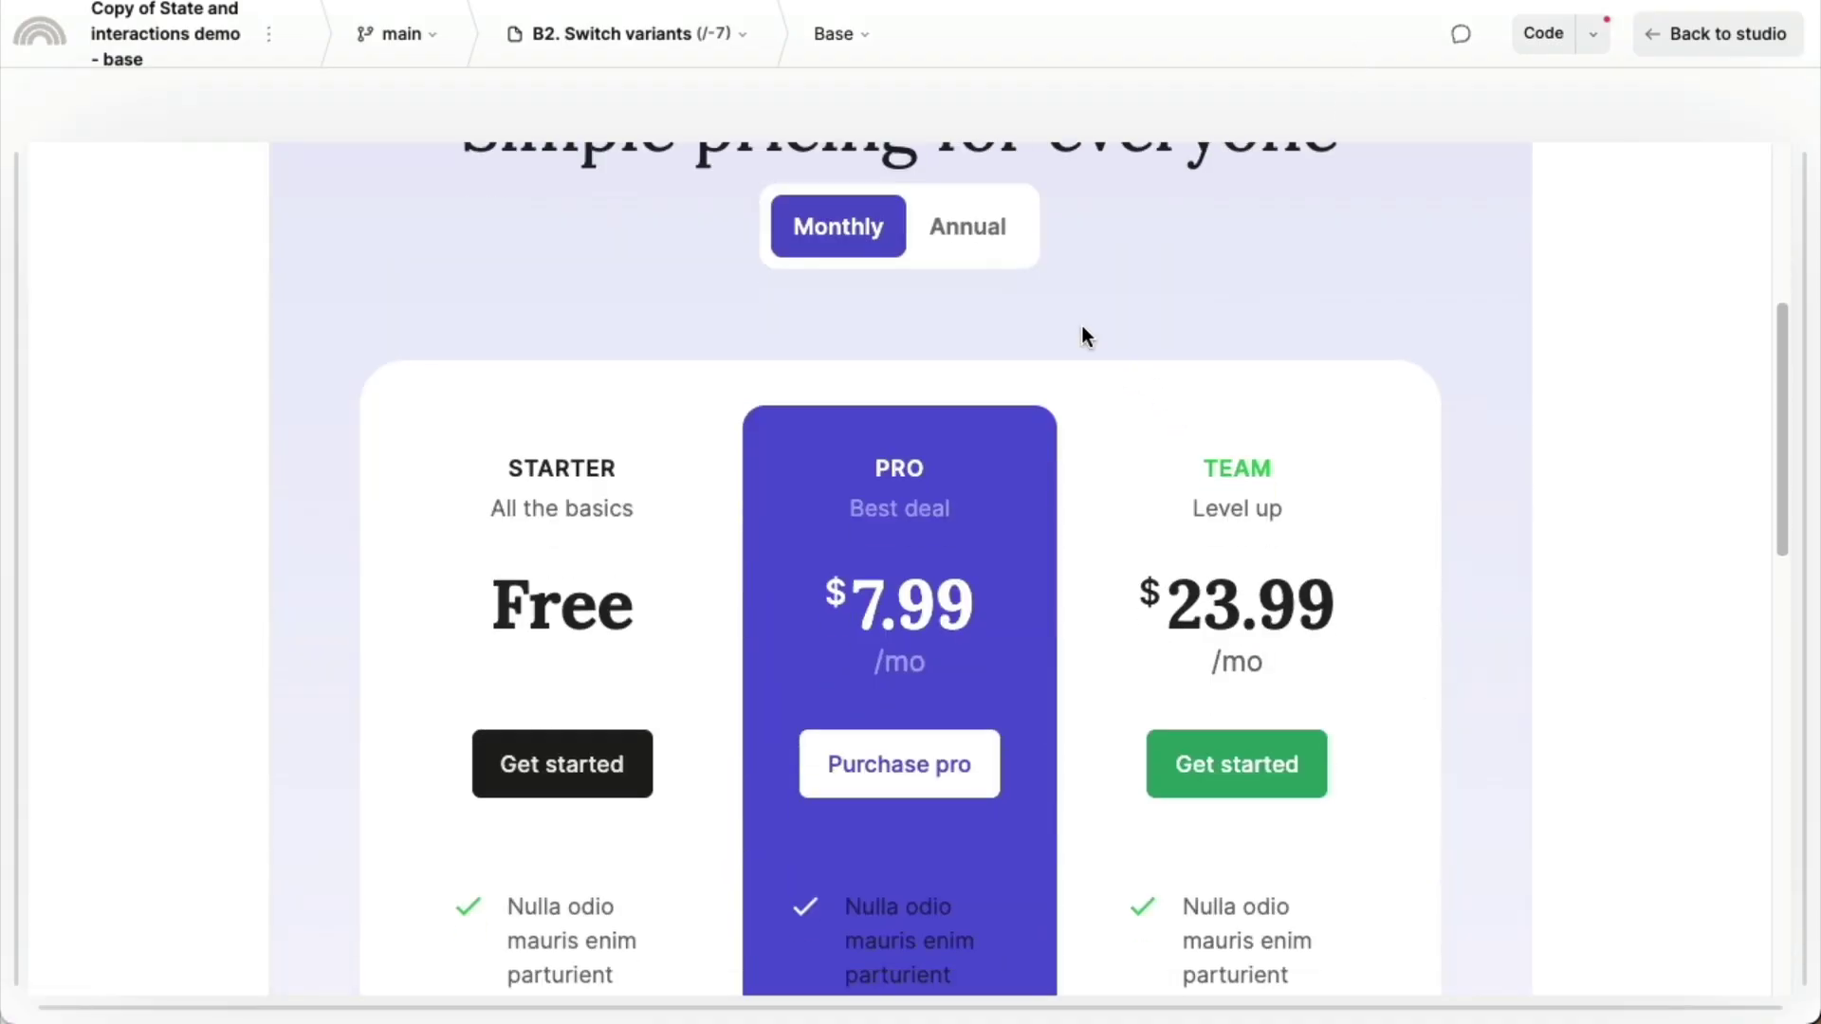
pyautogui.click(965, 232)
pyautogui.click(968, 237)
pyautogui.click(968, 237)
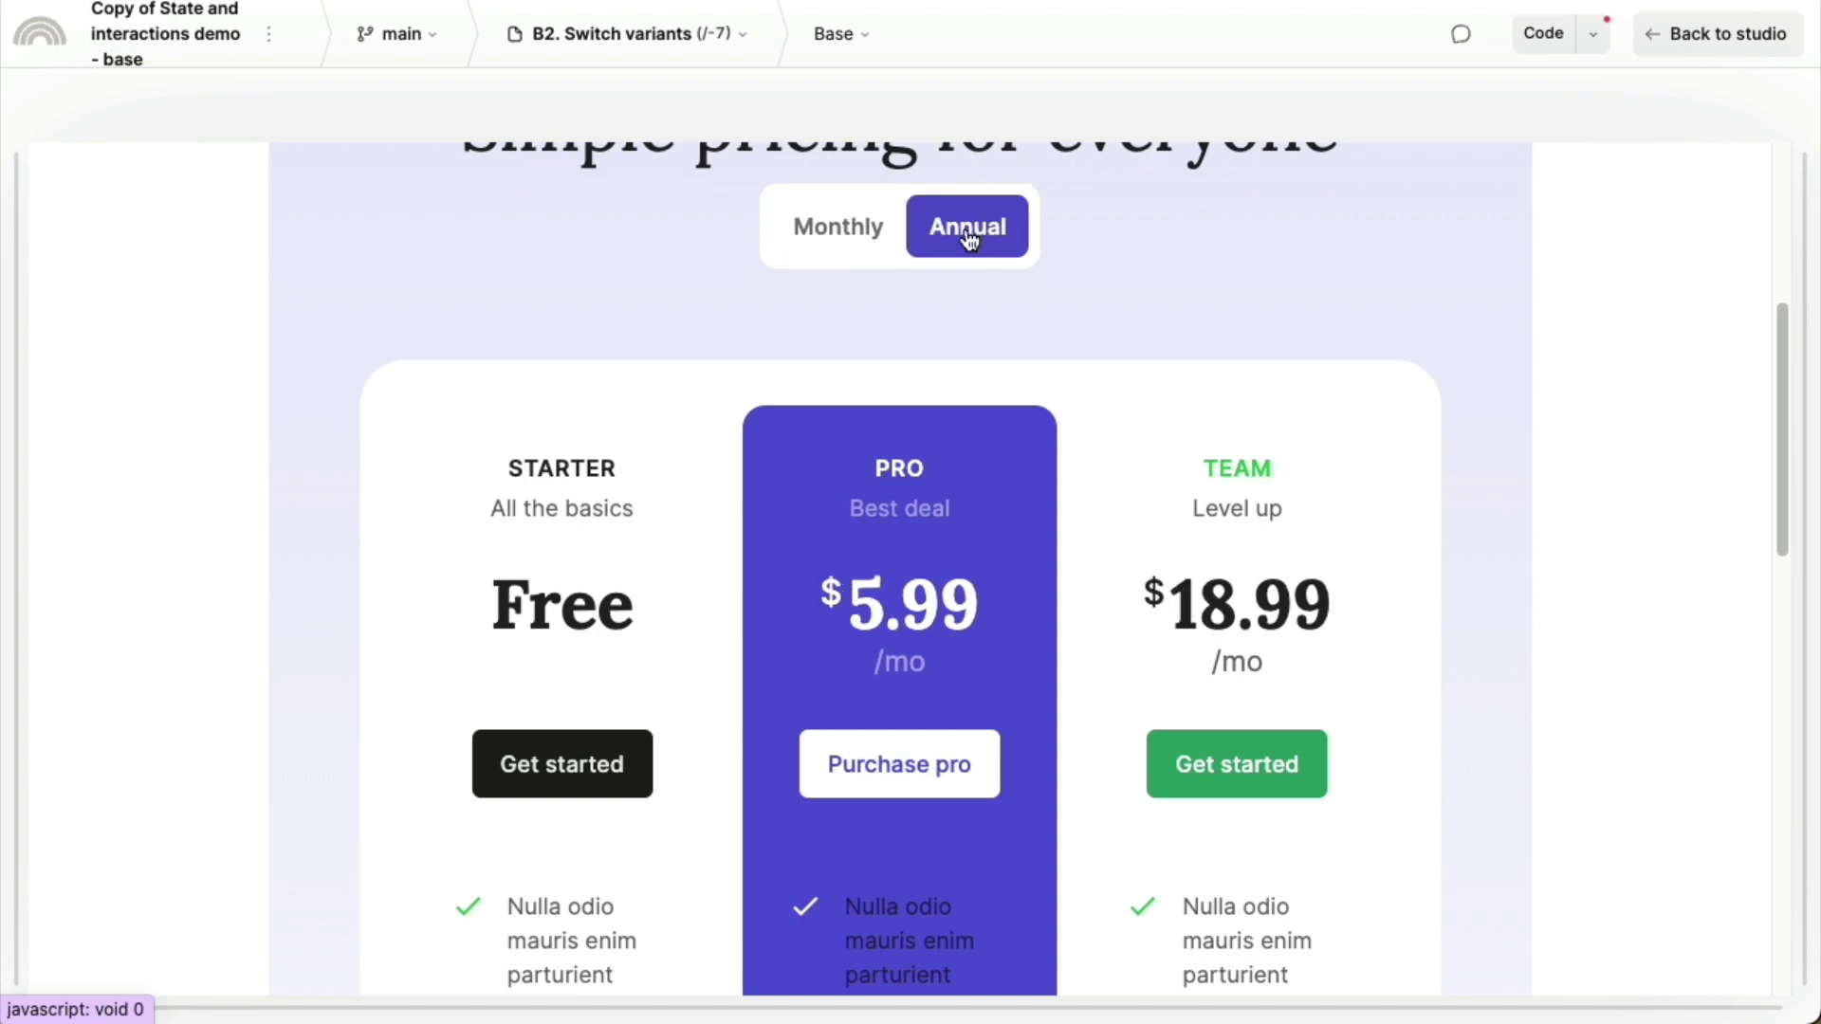
pyautogui.click(969, 238)
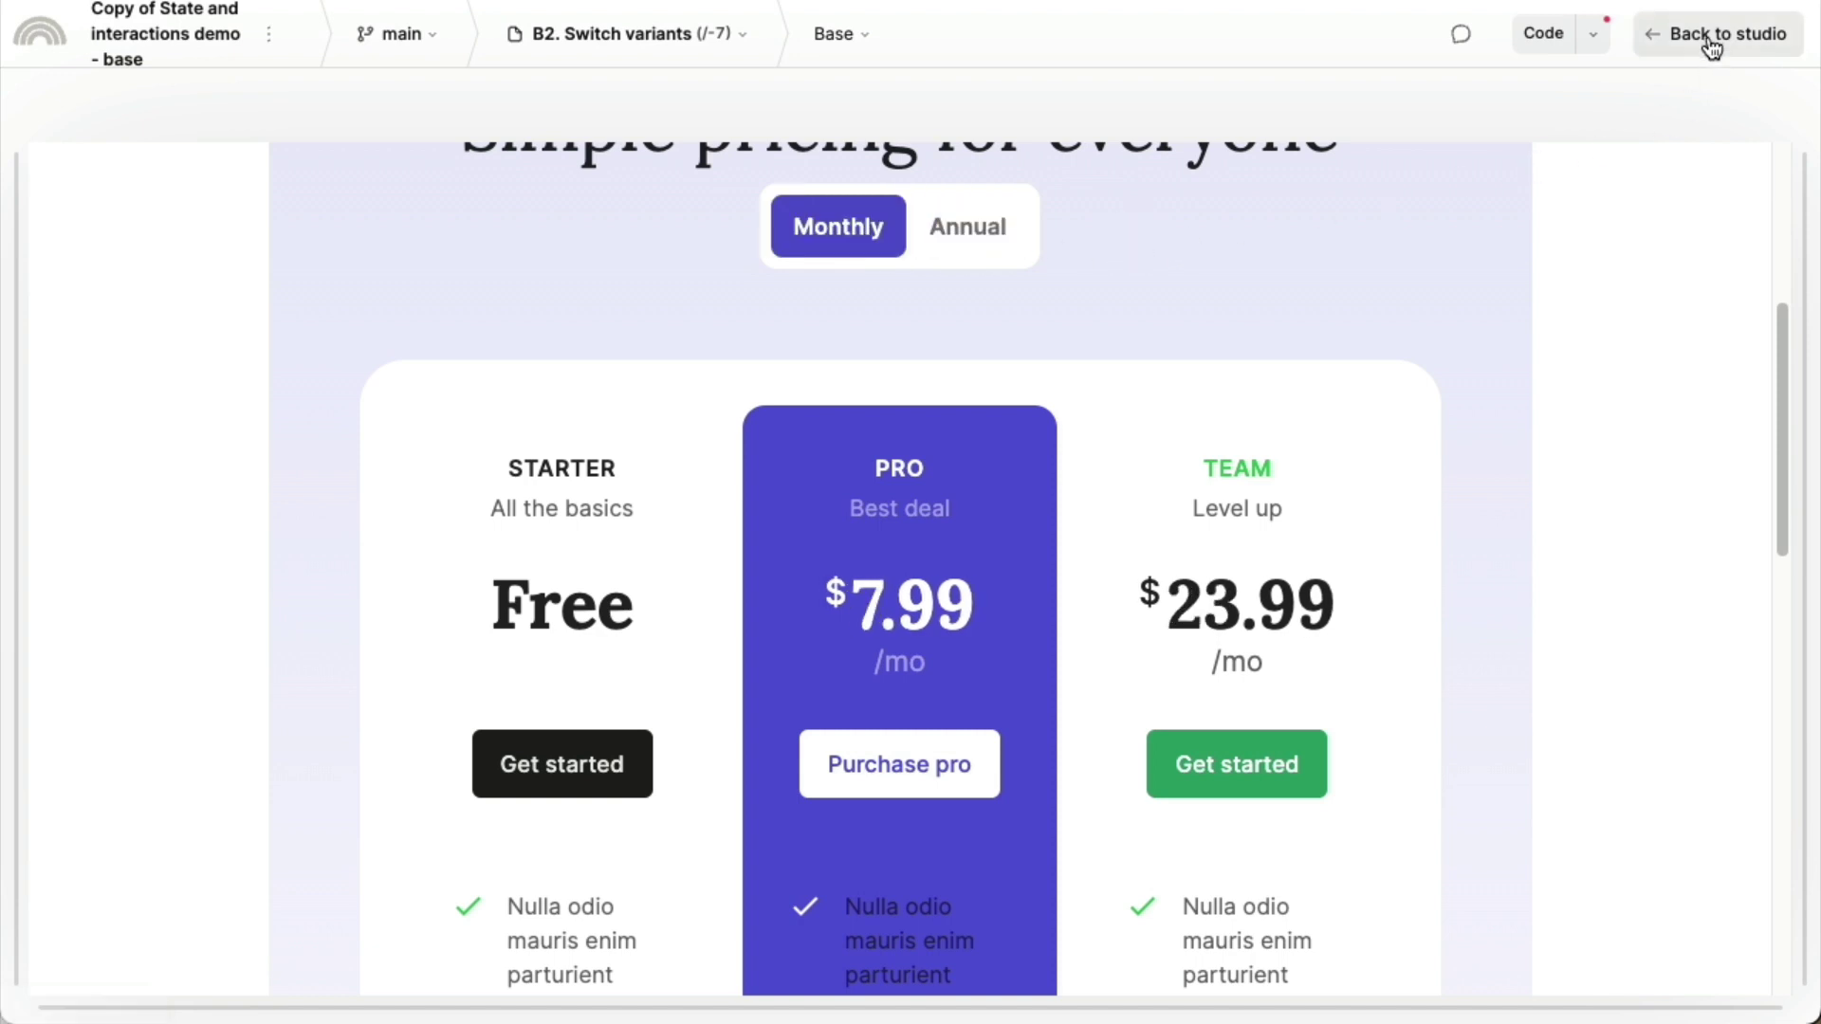
pyautogui.click(1712, 38)
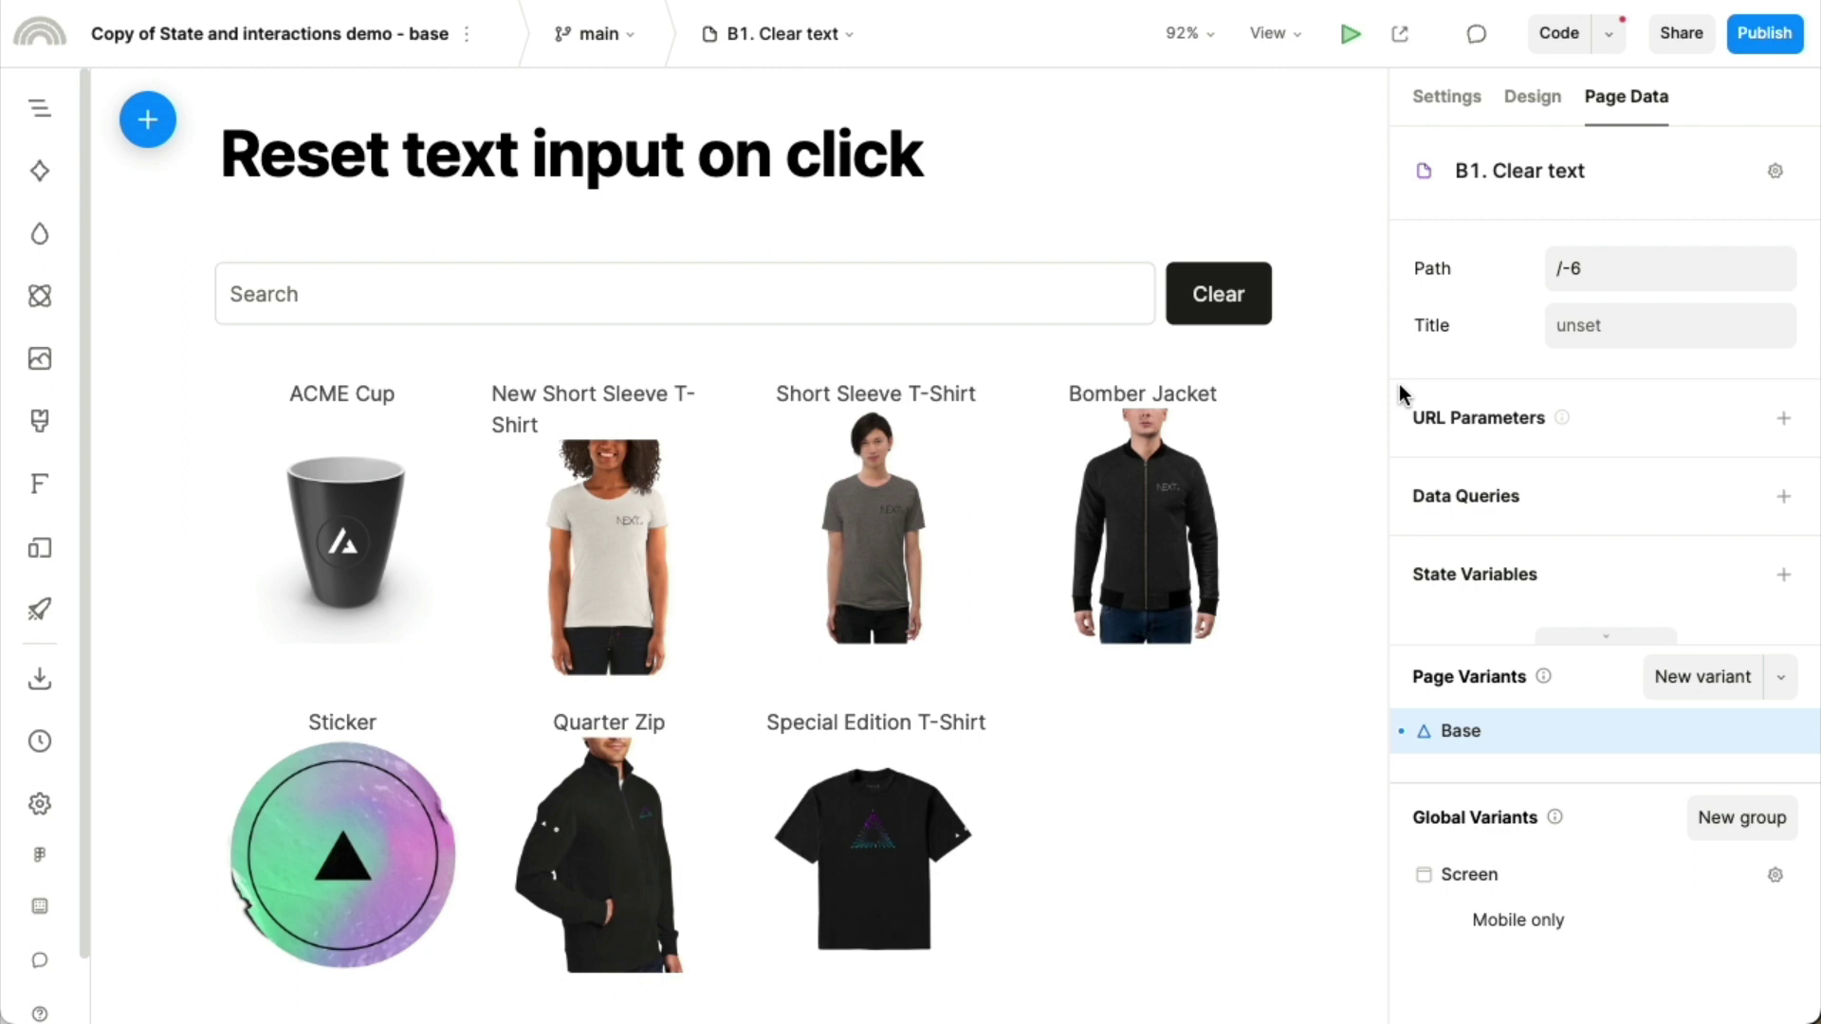
# Step: Switch from the Clear text page to the B3. Update state variable page
pyautogui.click(1113, 302)
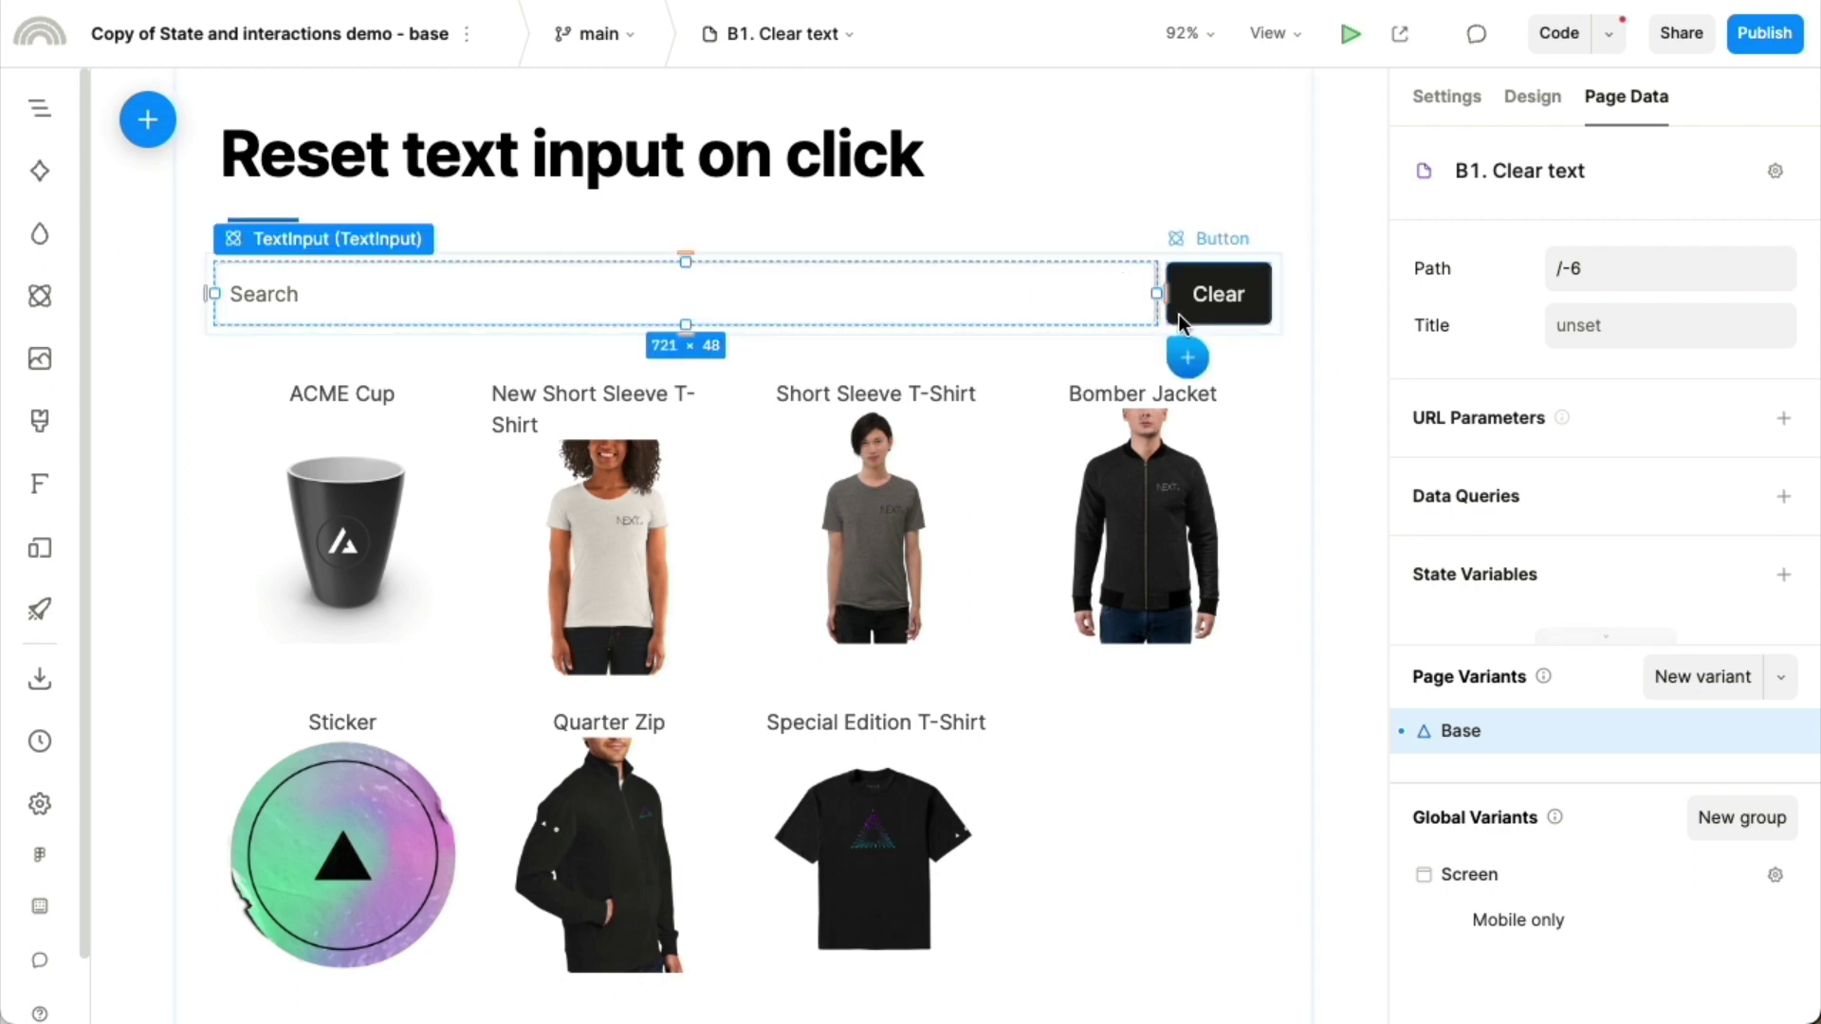
pyautogui.click(1362, 377)
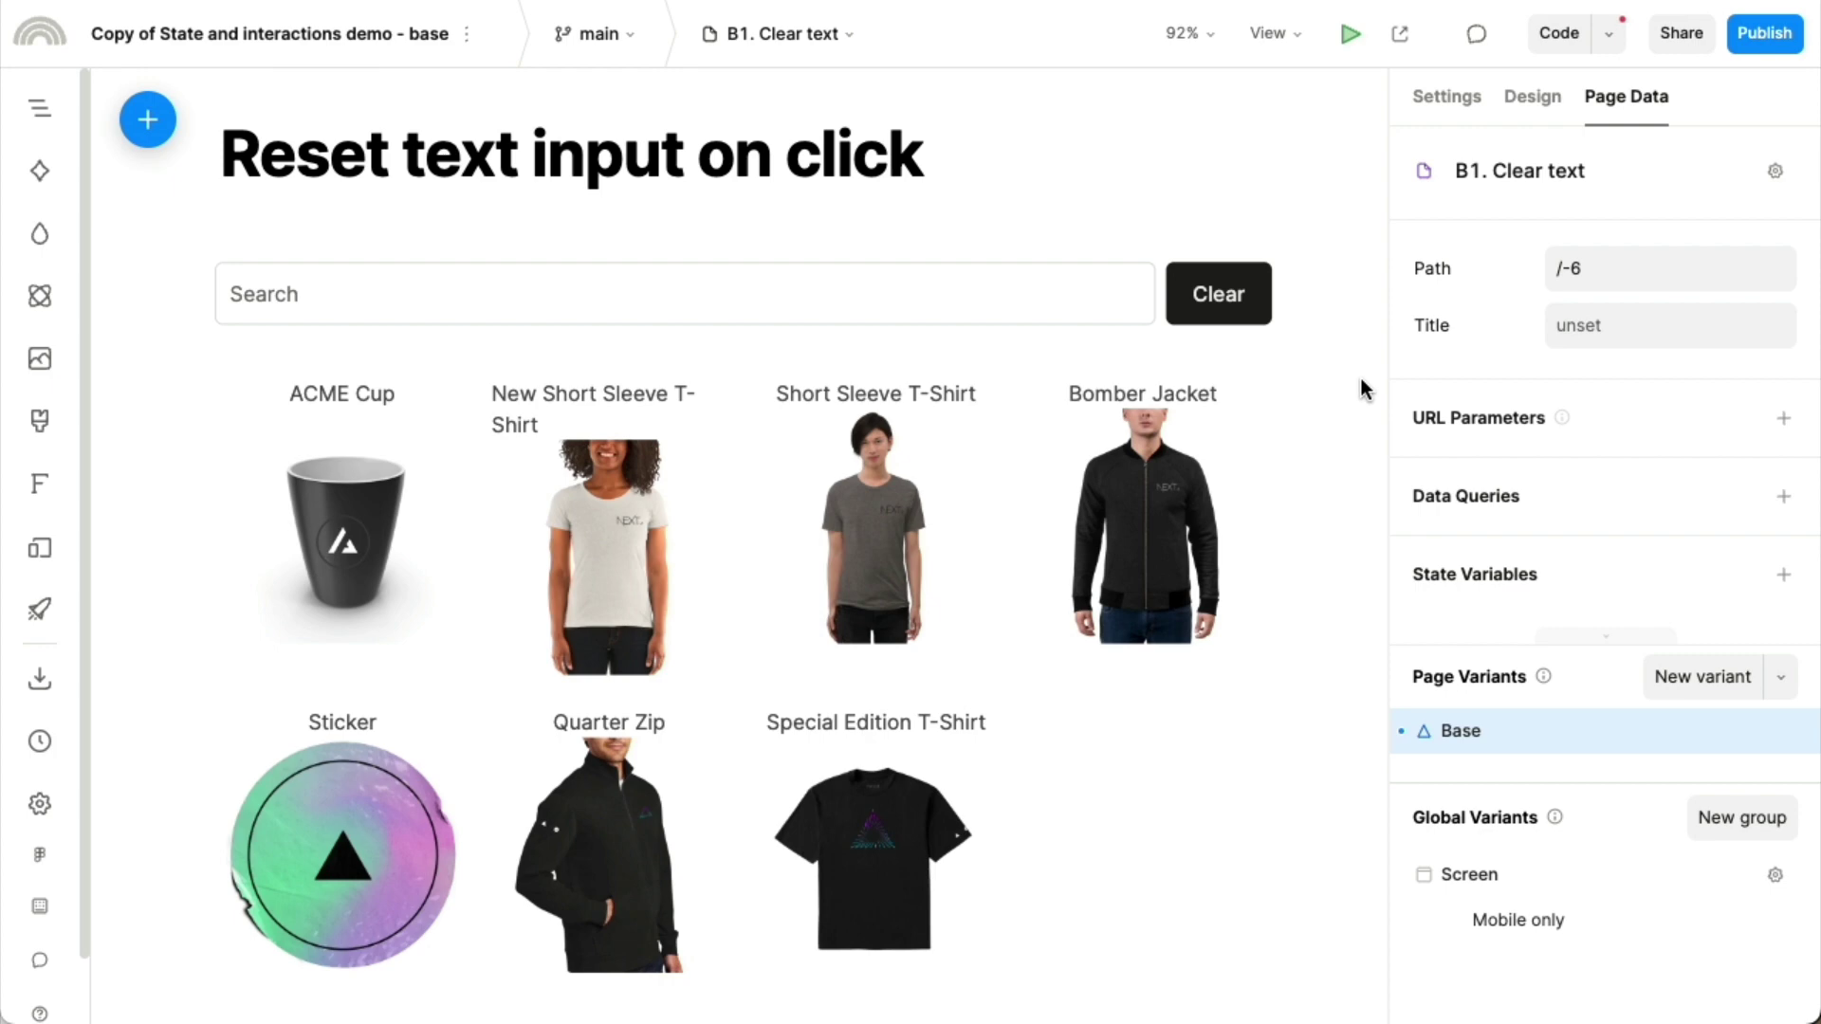
pyautogui.click(841, 44)
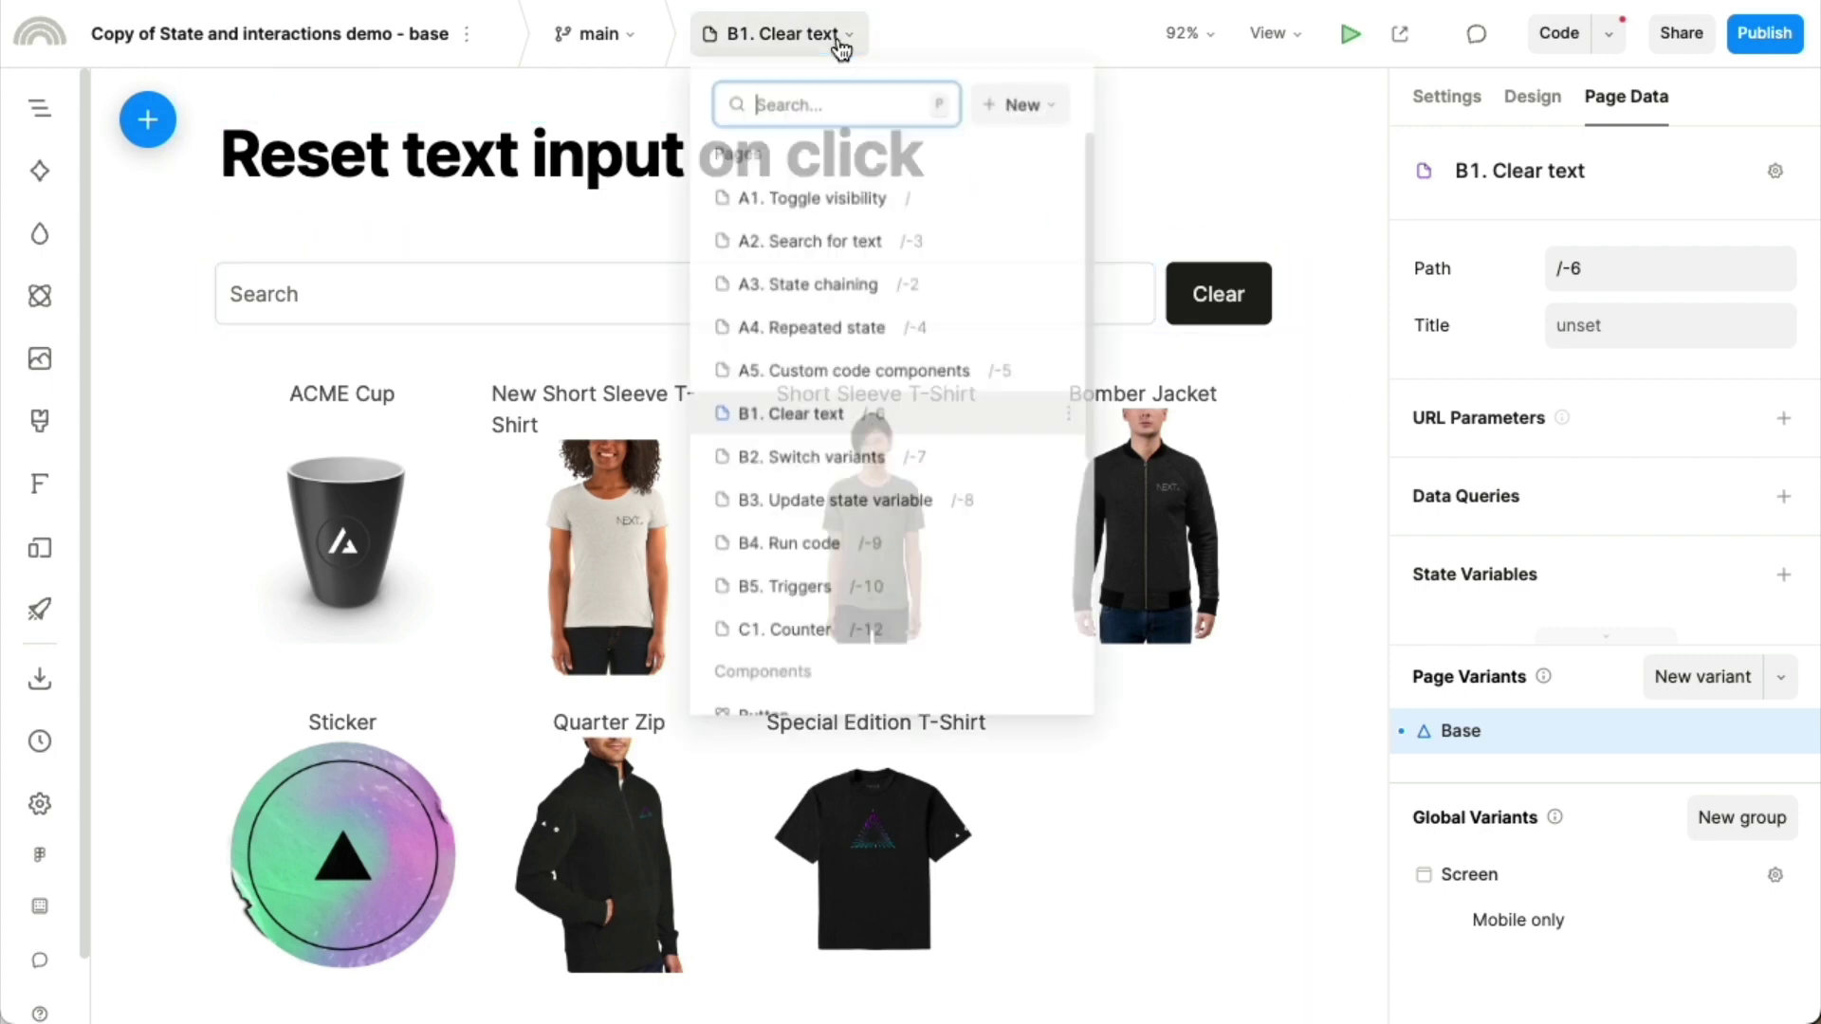
pyautogui.click(910, 517)
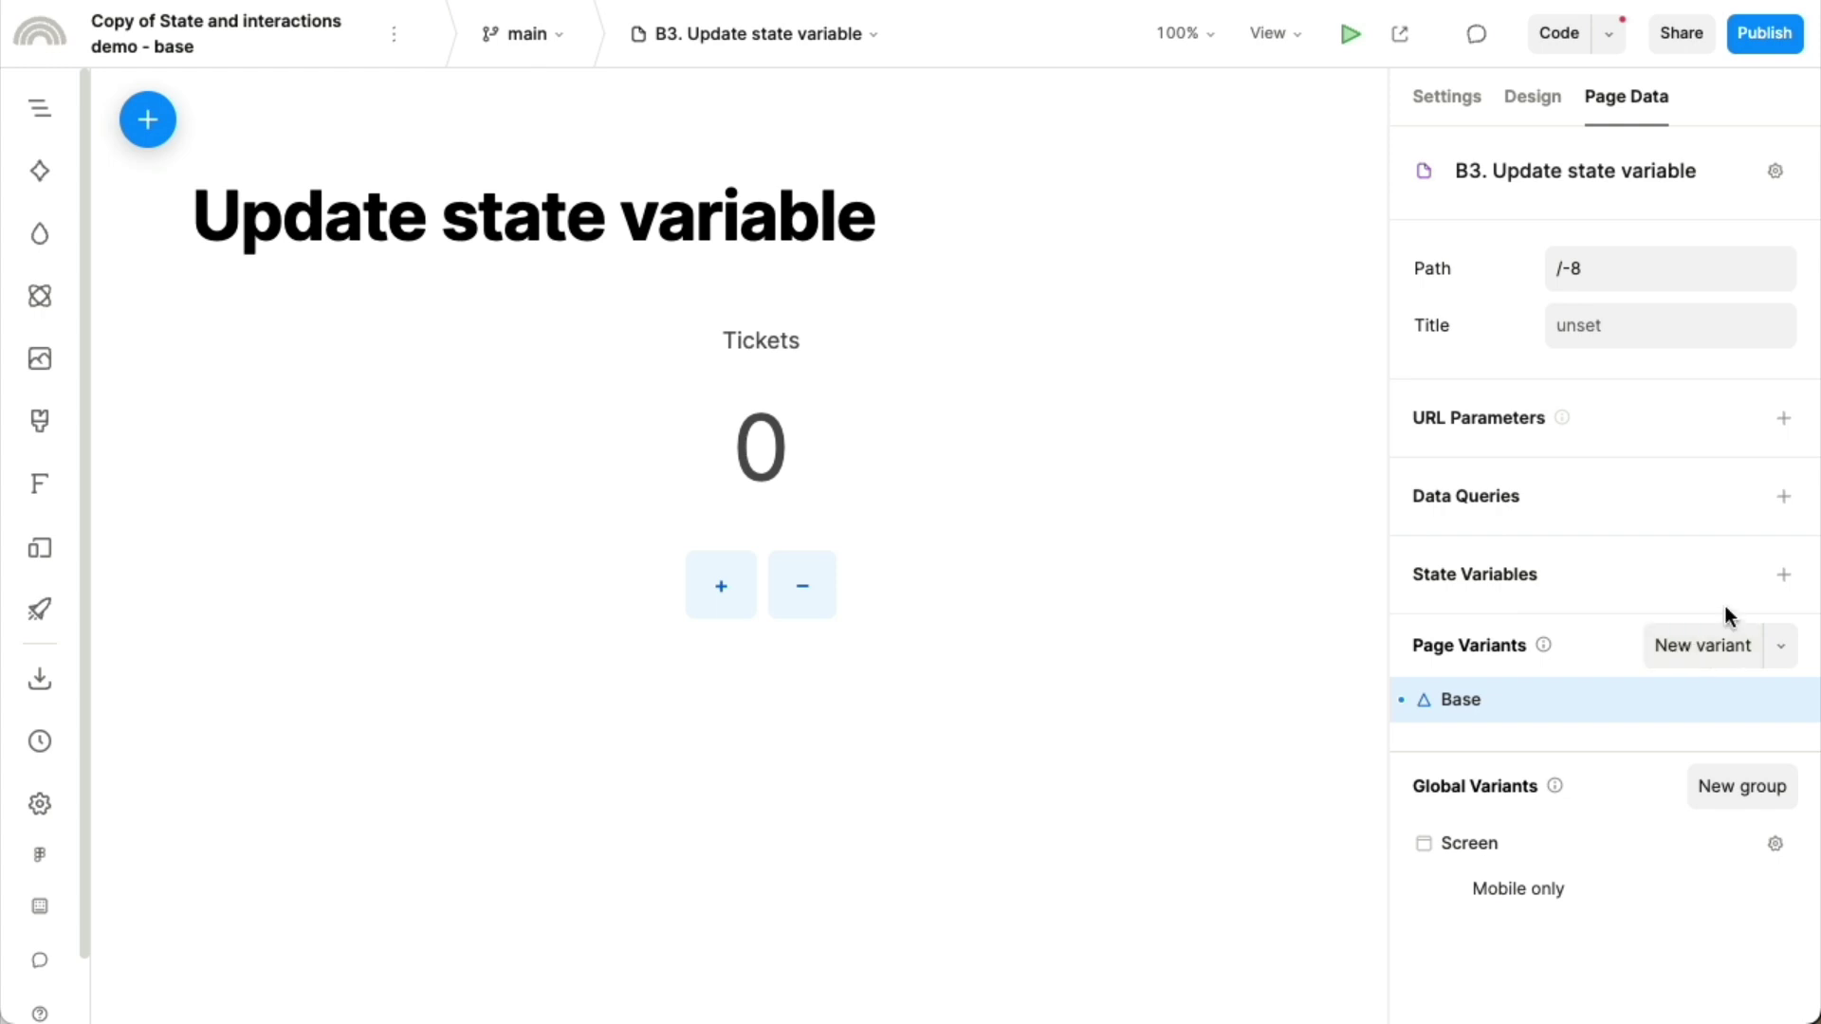
# Step: Start a new page state variable named count with type Number
pyautogui.click(1781, 580)
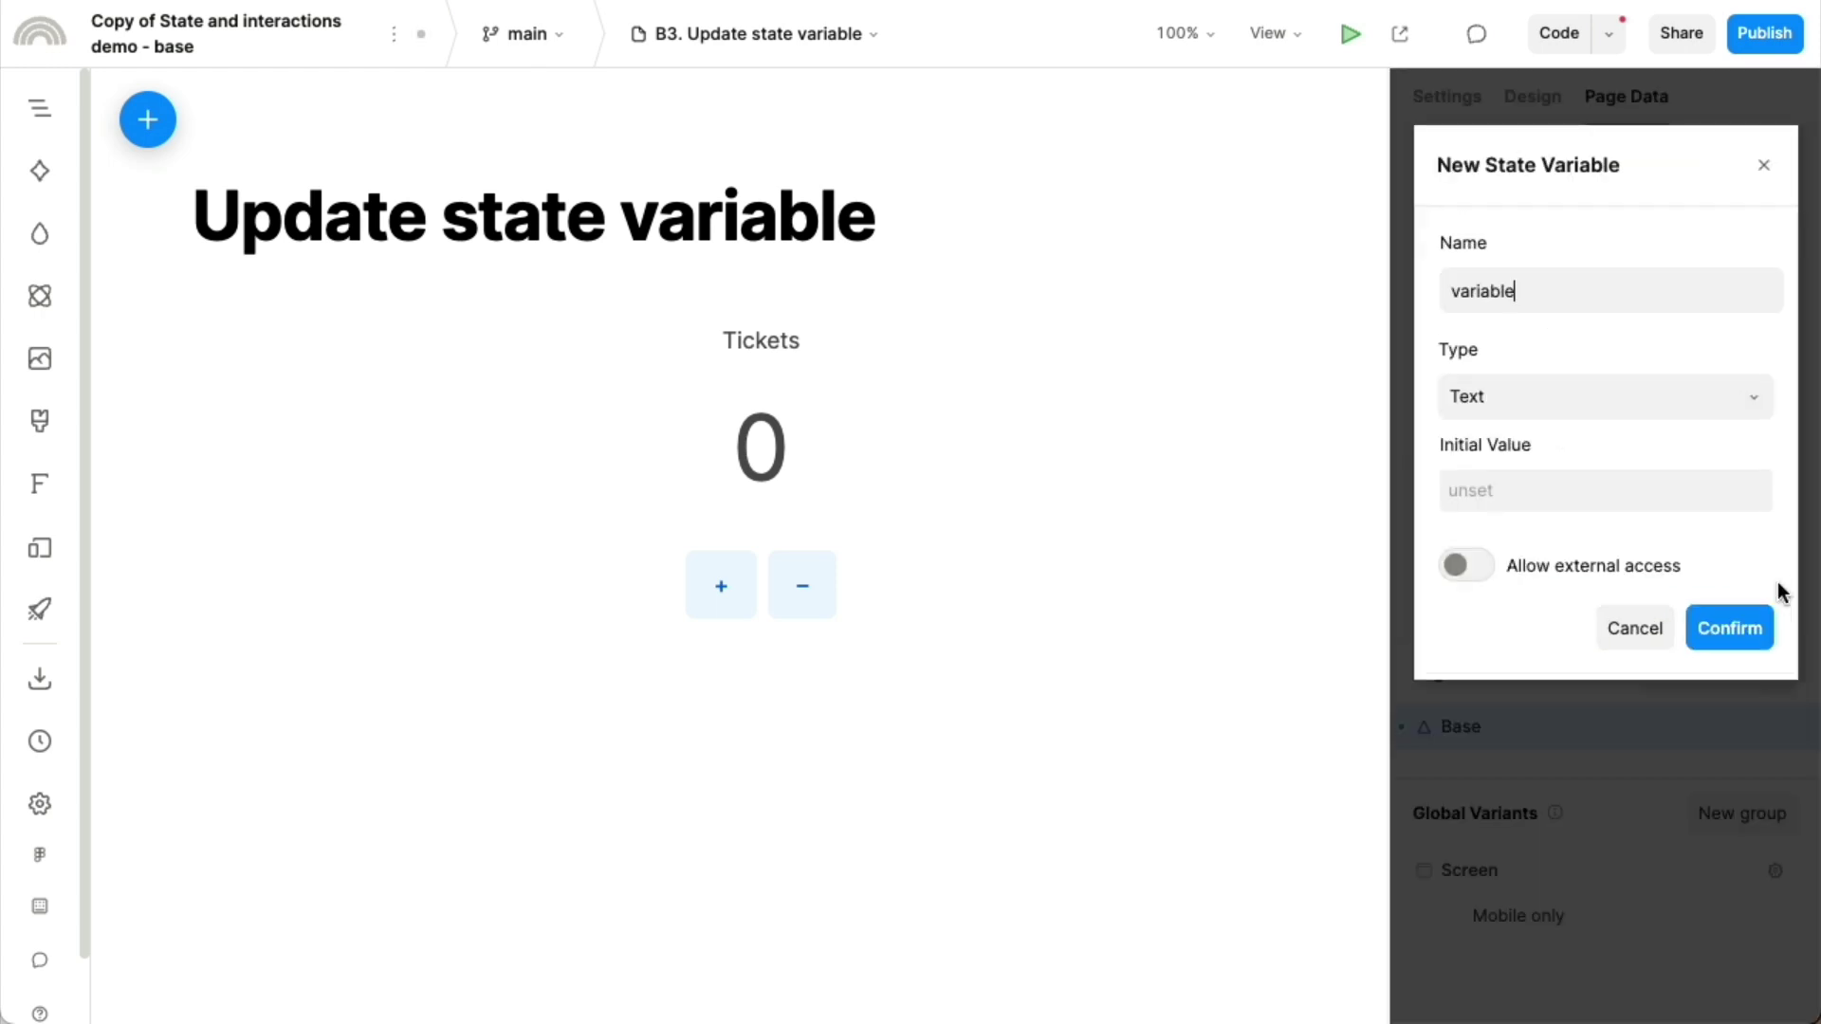
pyautogui.doubleClick(1638, 304)
pyautogui.write('counter')
pyautogui.press('BackSpace')
pyautogui.press('BackSpace')
pyautogui.click(1559, 415)
pyautogui.click(1556, 491)
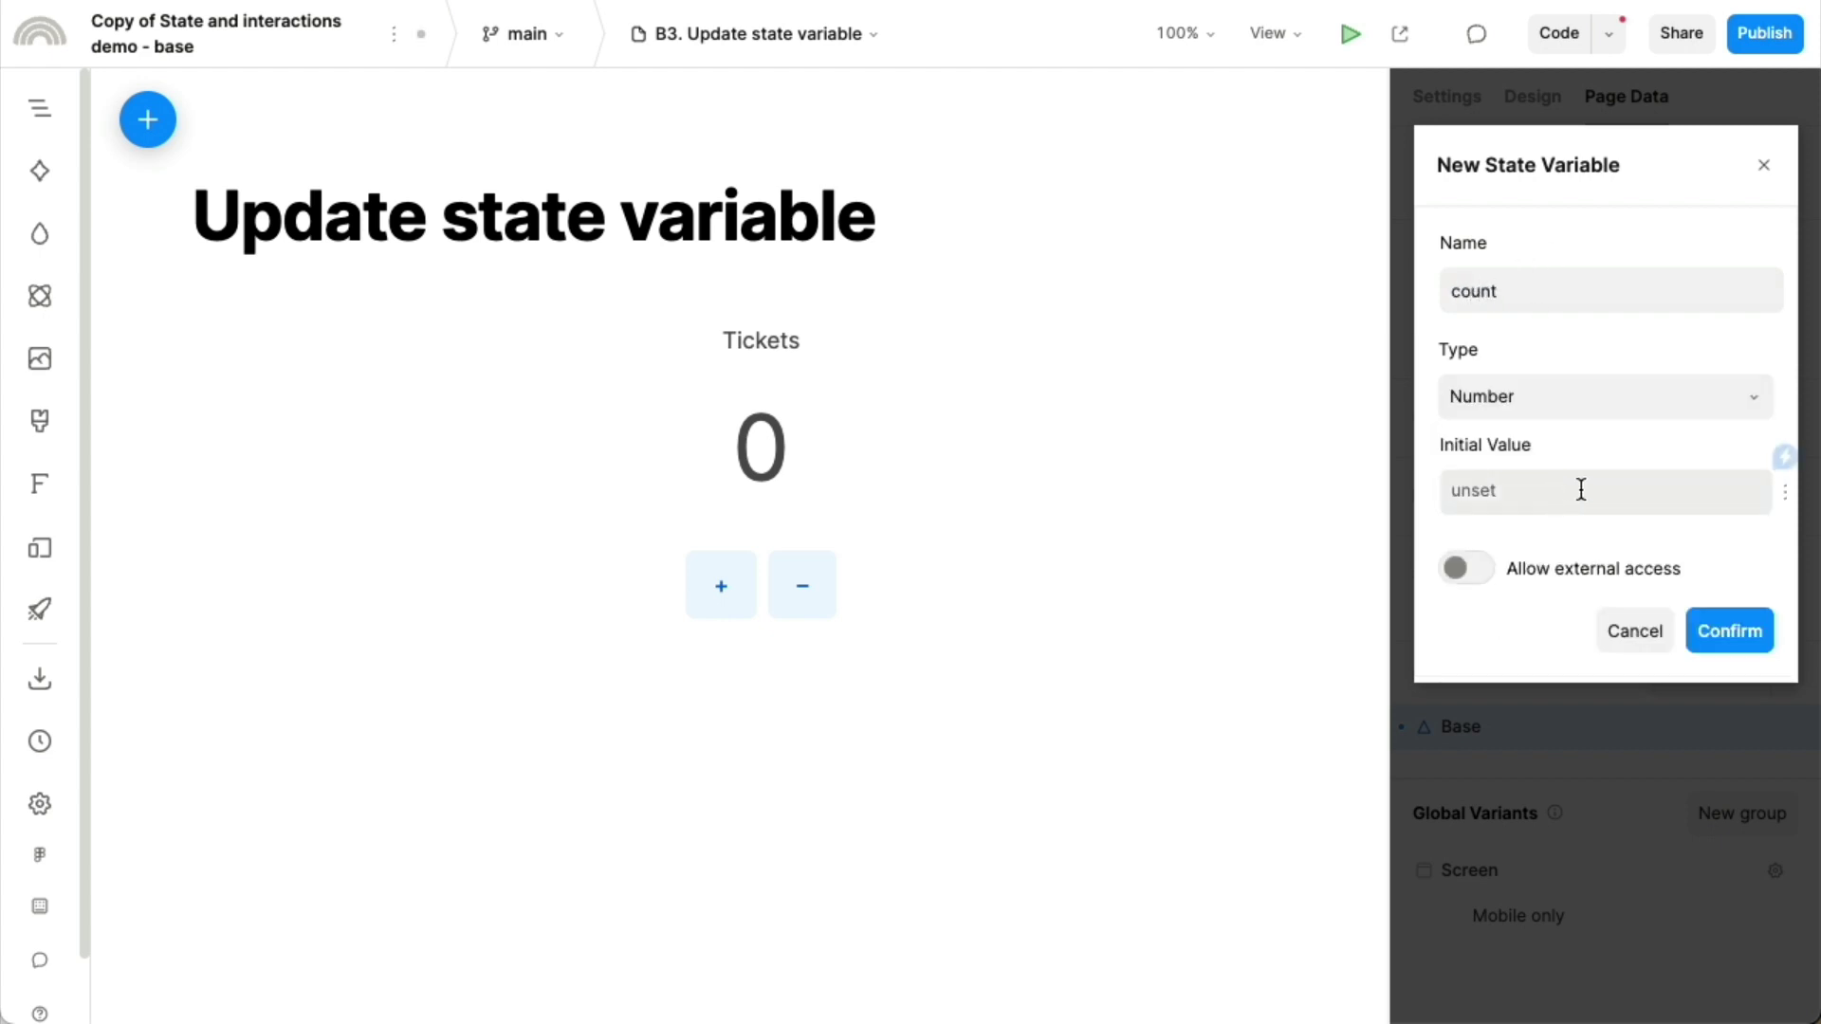
# Step: Give the count variable a code-based initial value of 0 and confirm the new variable
pyautogui.click(1790, 461)
pyautogui.click(1293, 481)
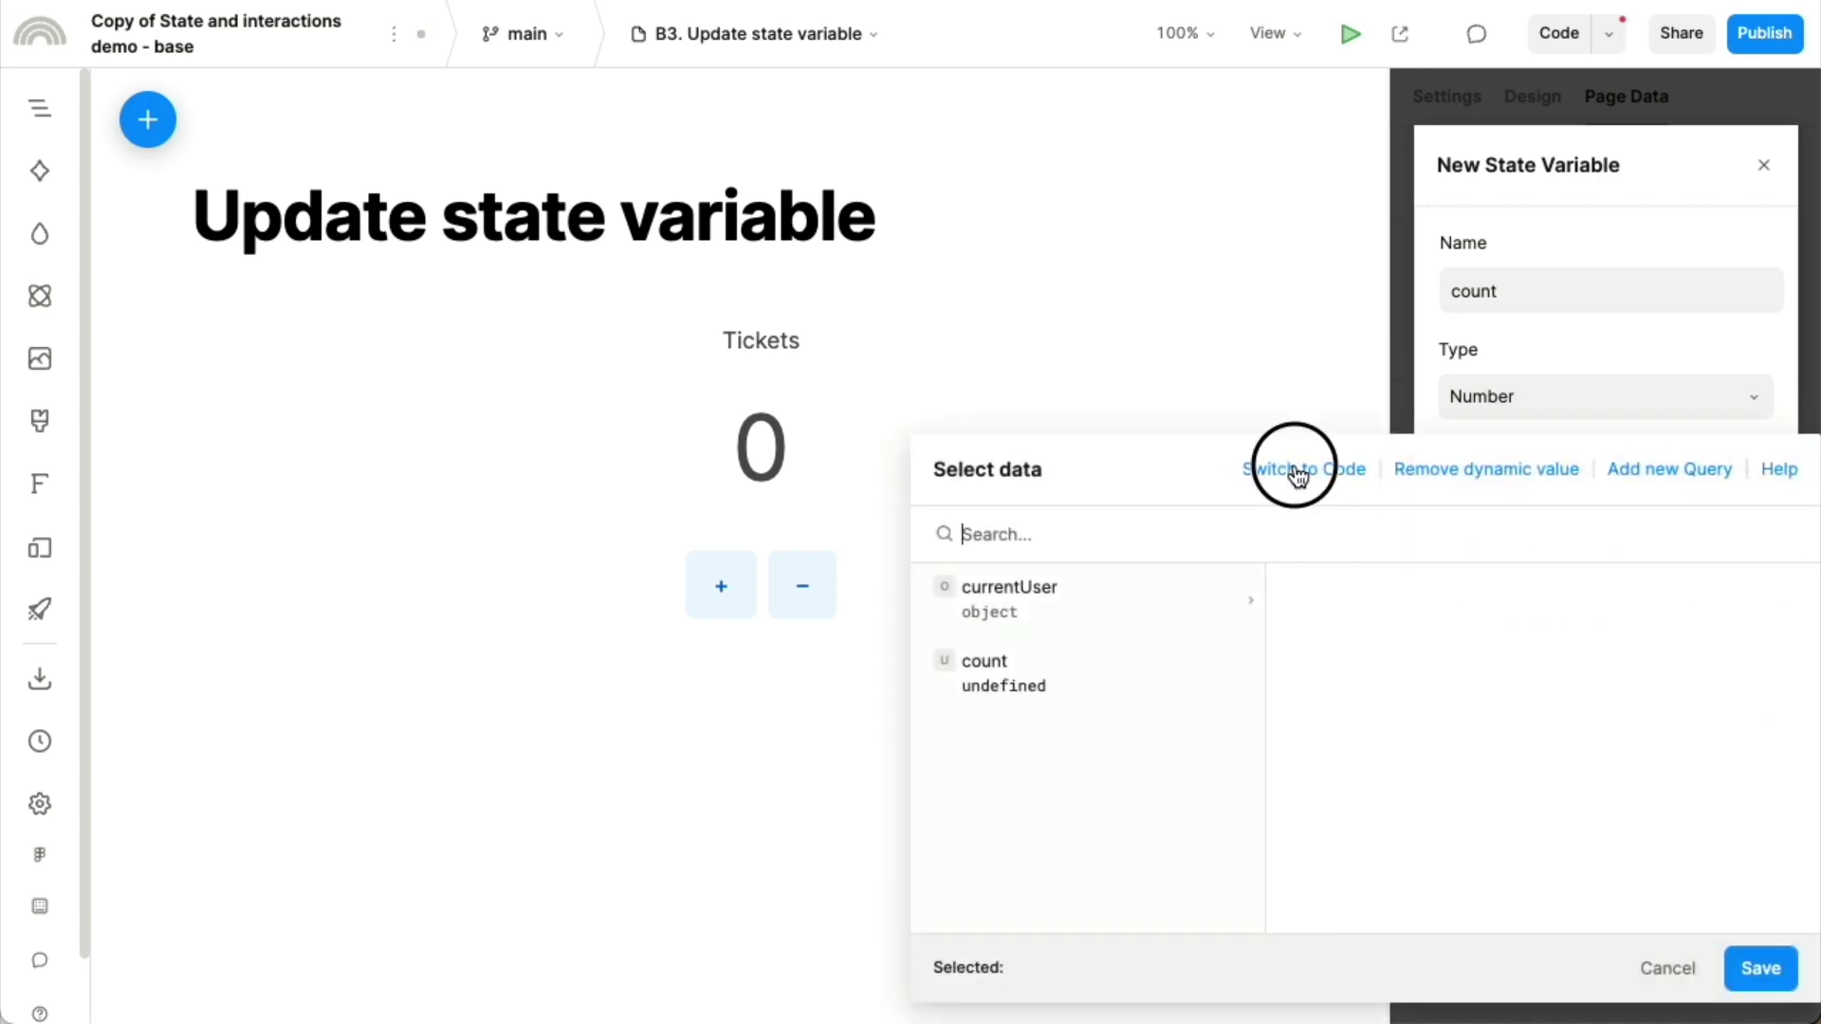
pyautogui.doubleClick(1126, 549)
pyautogui.write('0')
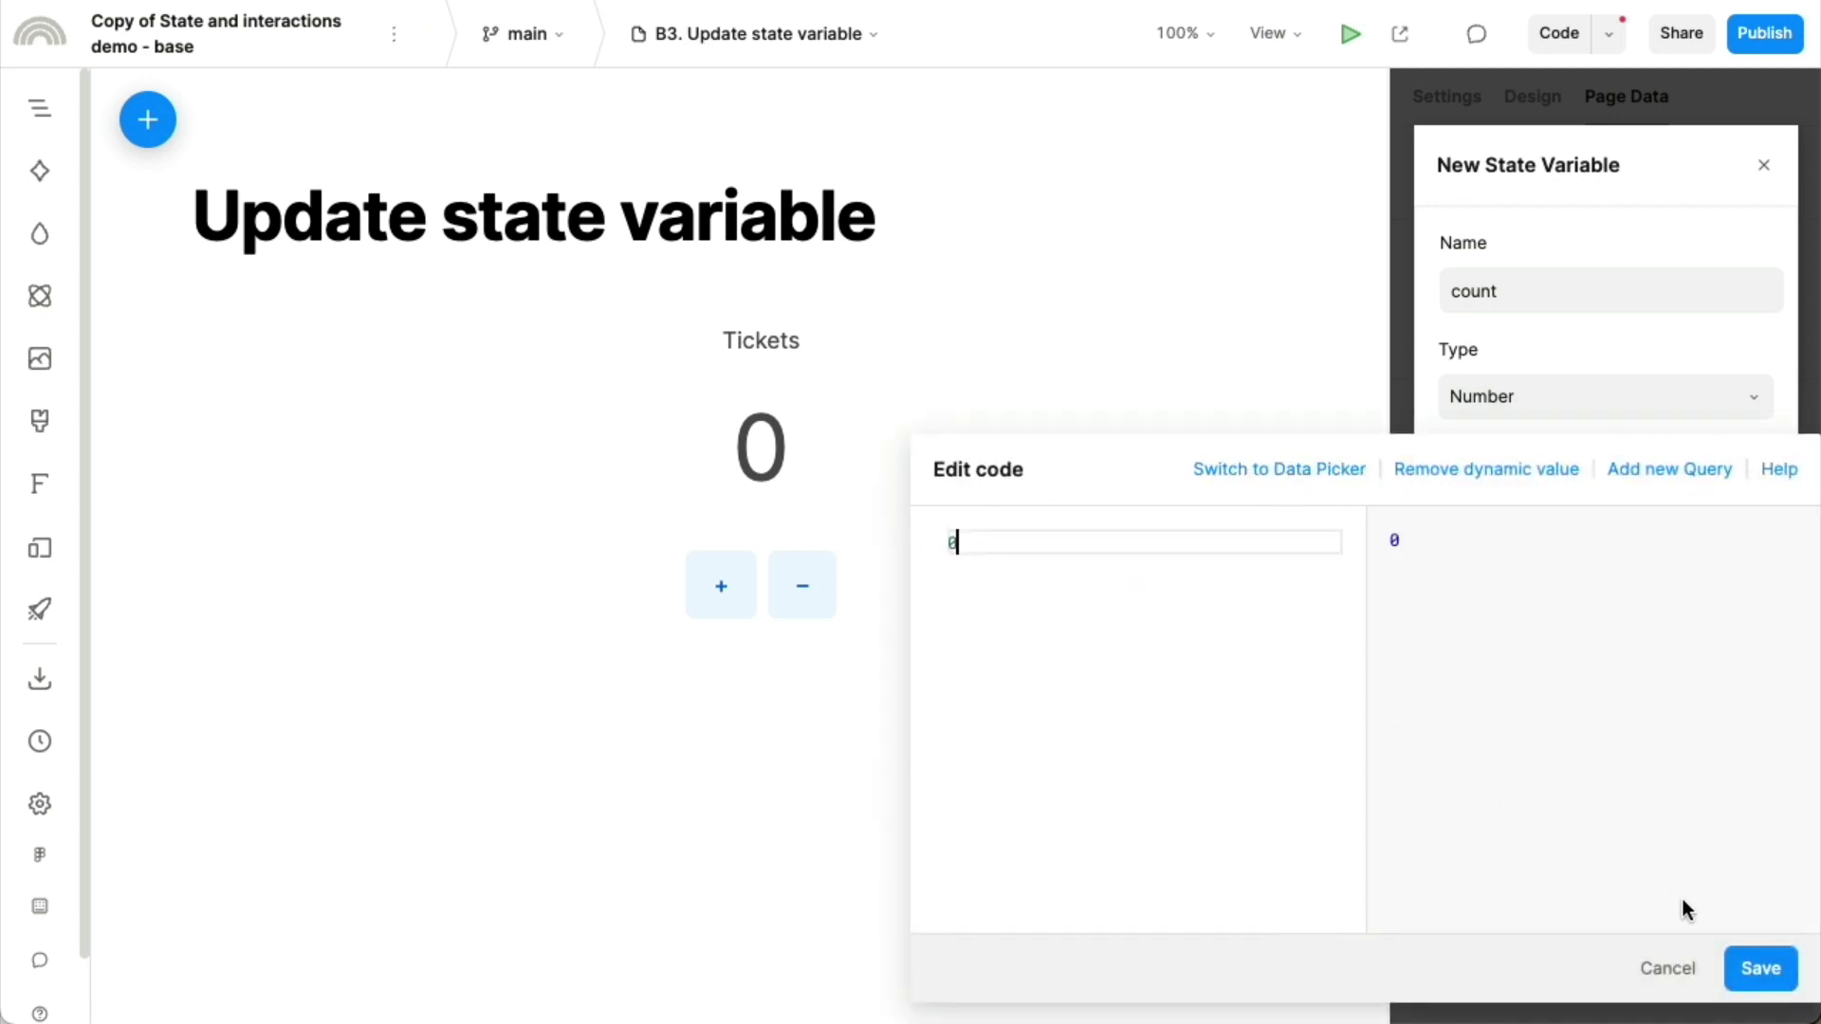
pyautogui.click(1760, 968)
pyautogui.click(1712, 678)
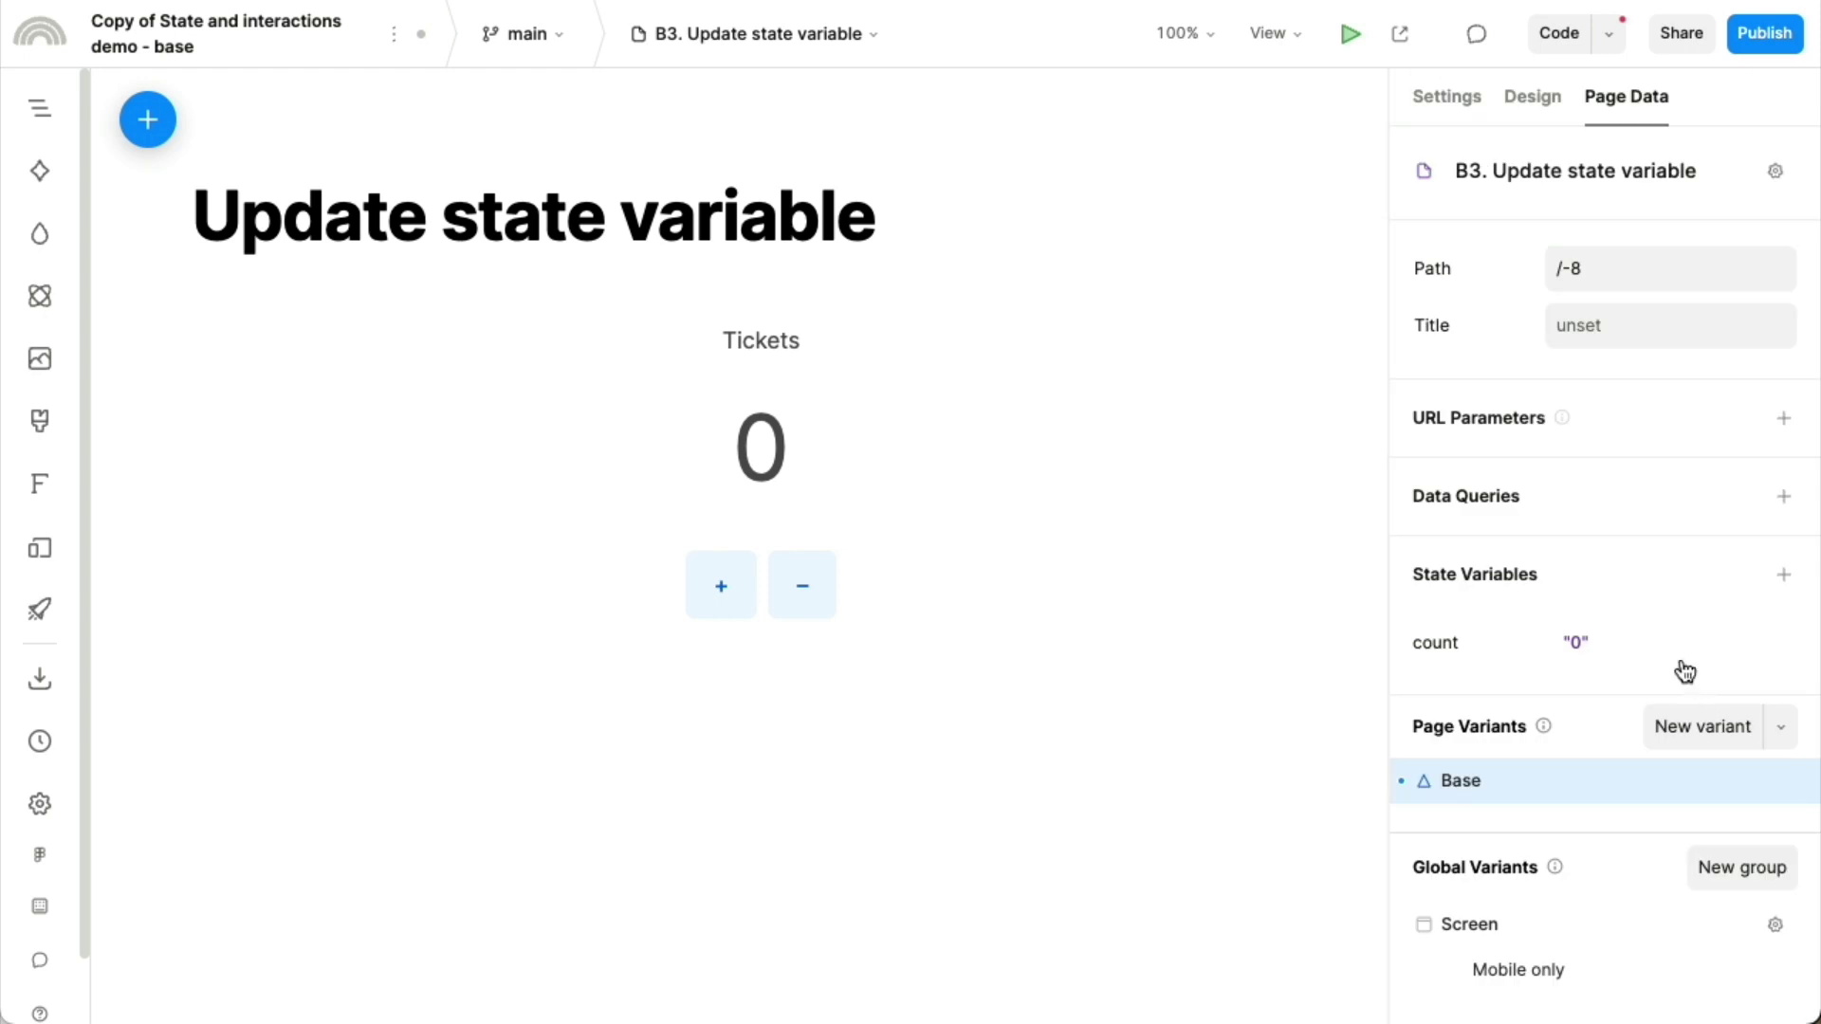
# Step: Add an onClick interaction to the + button that updates $state.count with the Increment variable operation
pyautogui.click(1415, 103)
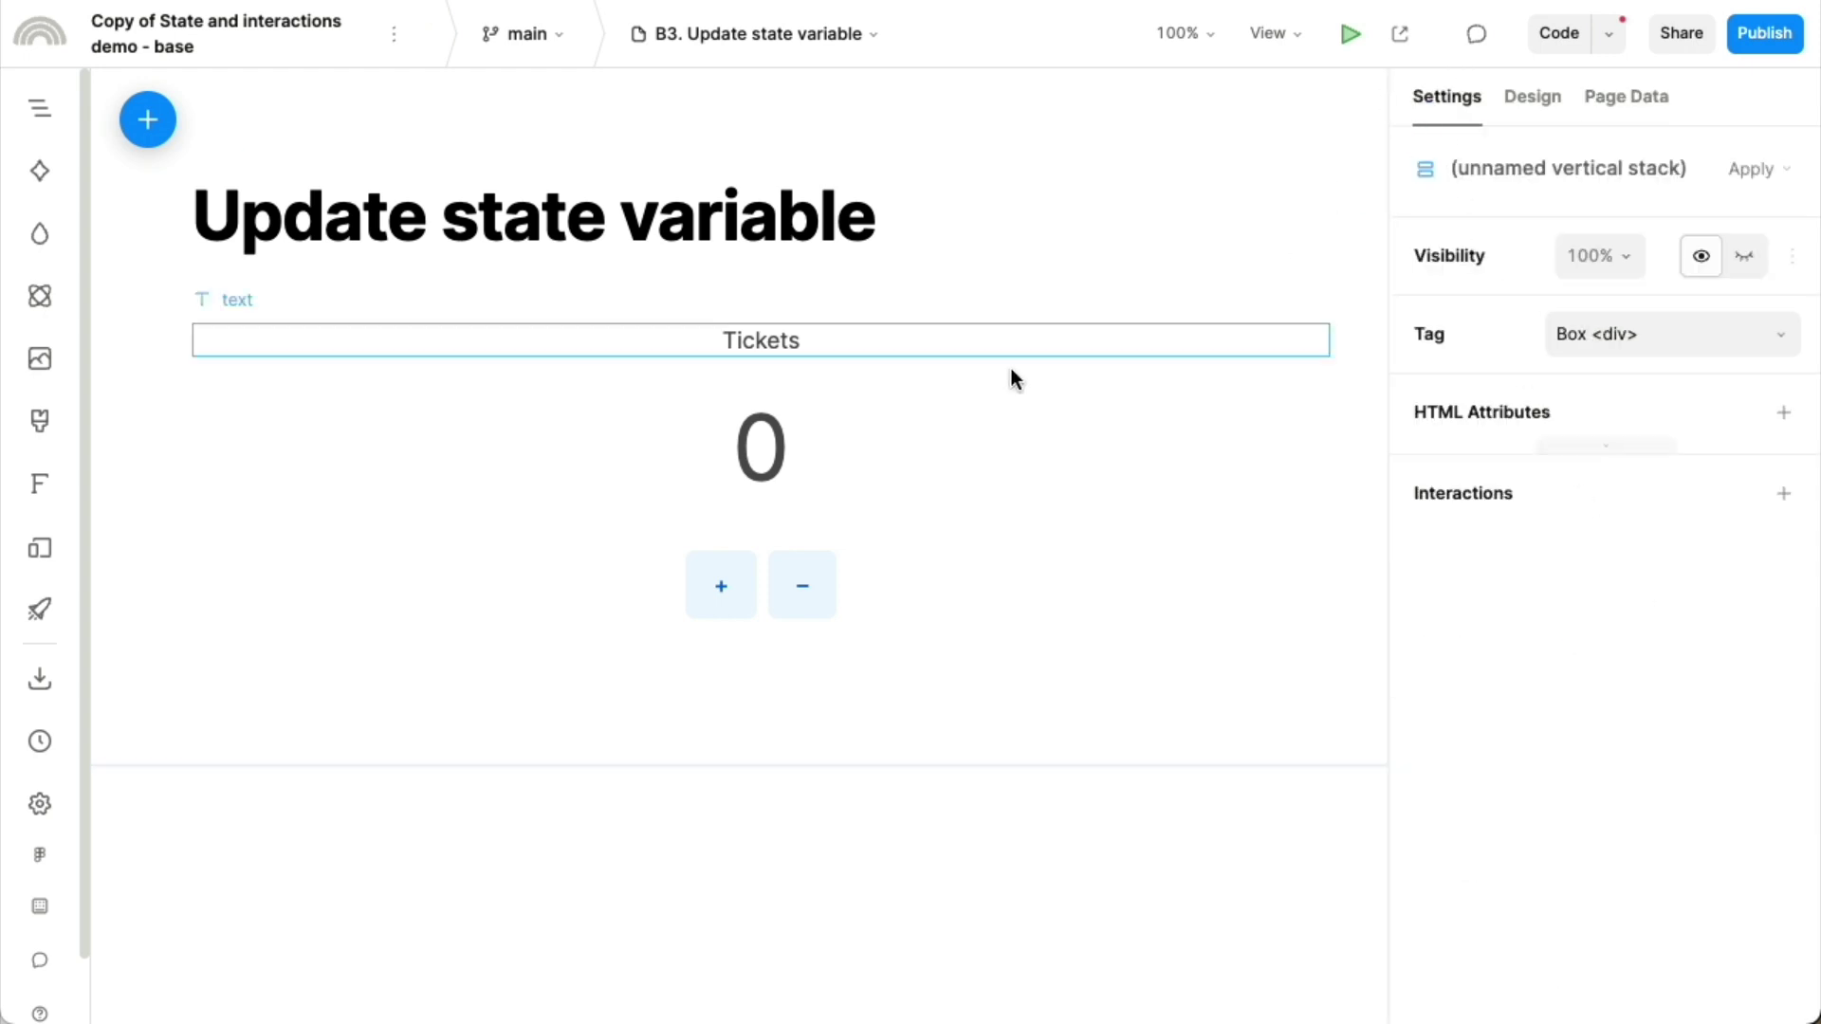
pyautogui.click(738, 589)
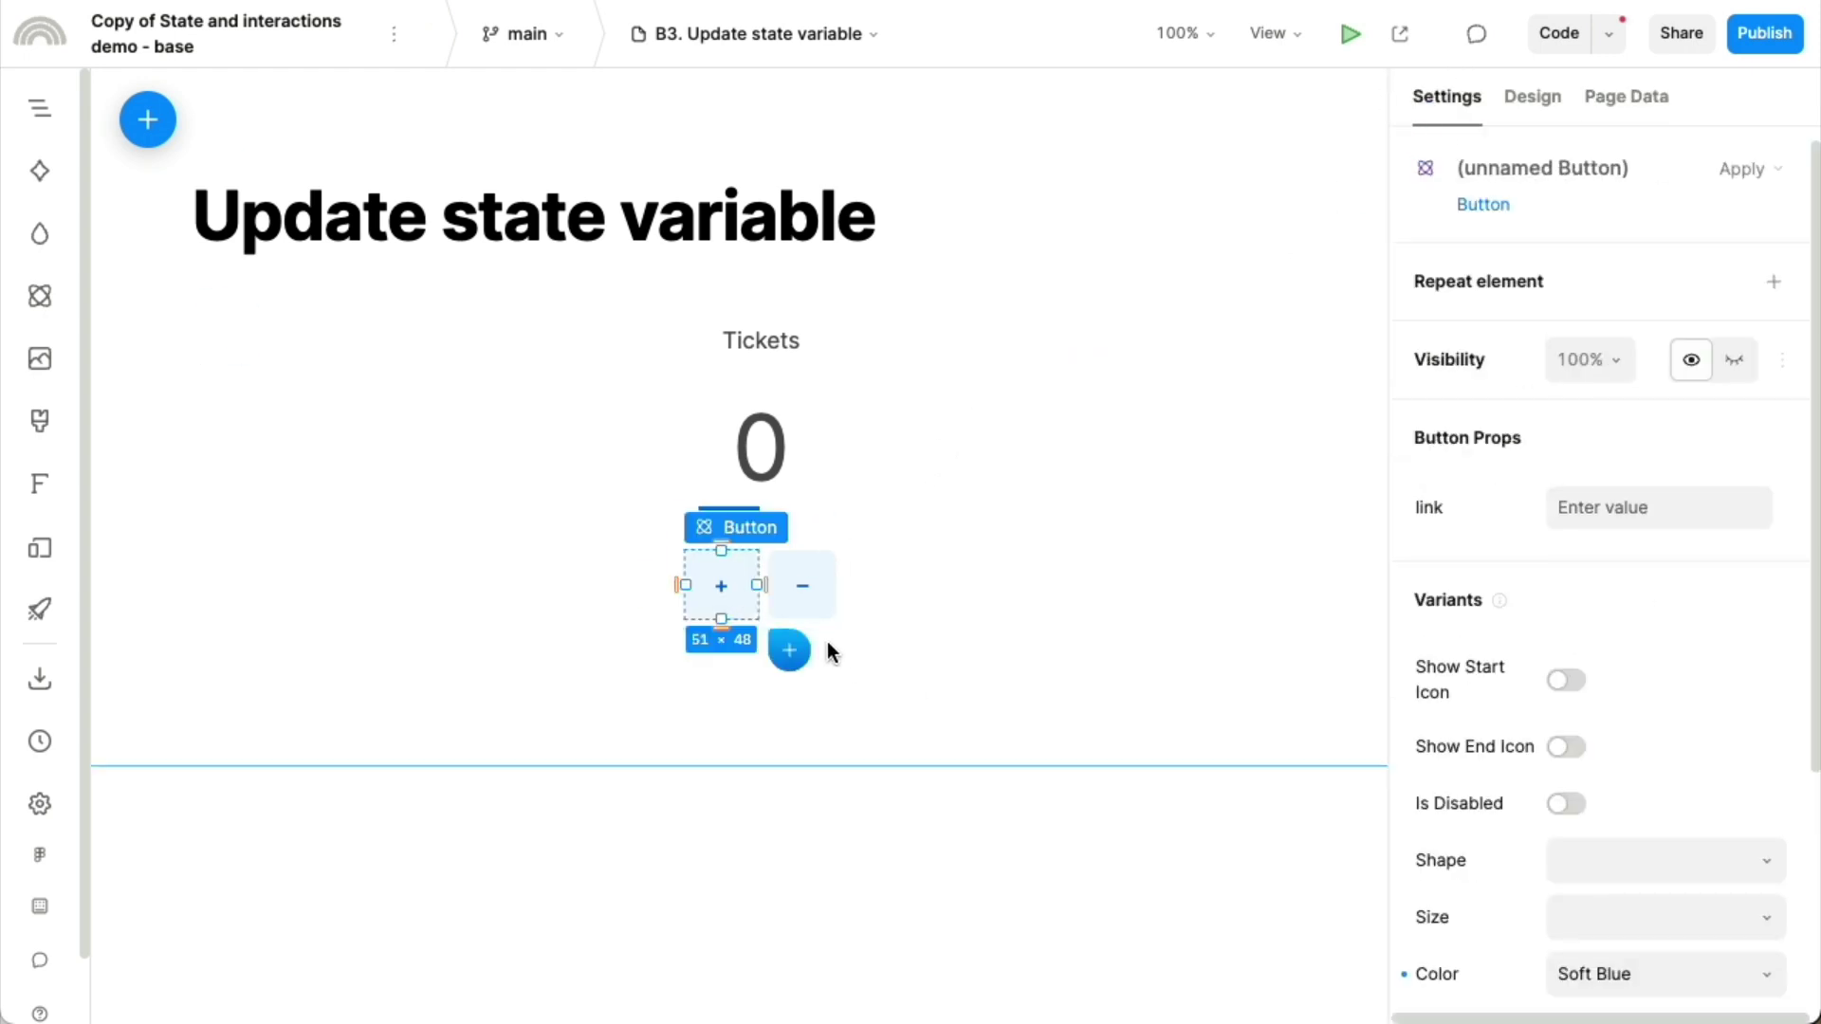
pyautogui.scroll(-4, 1691, 815)
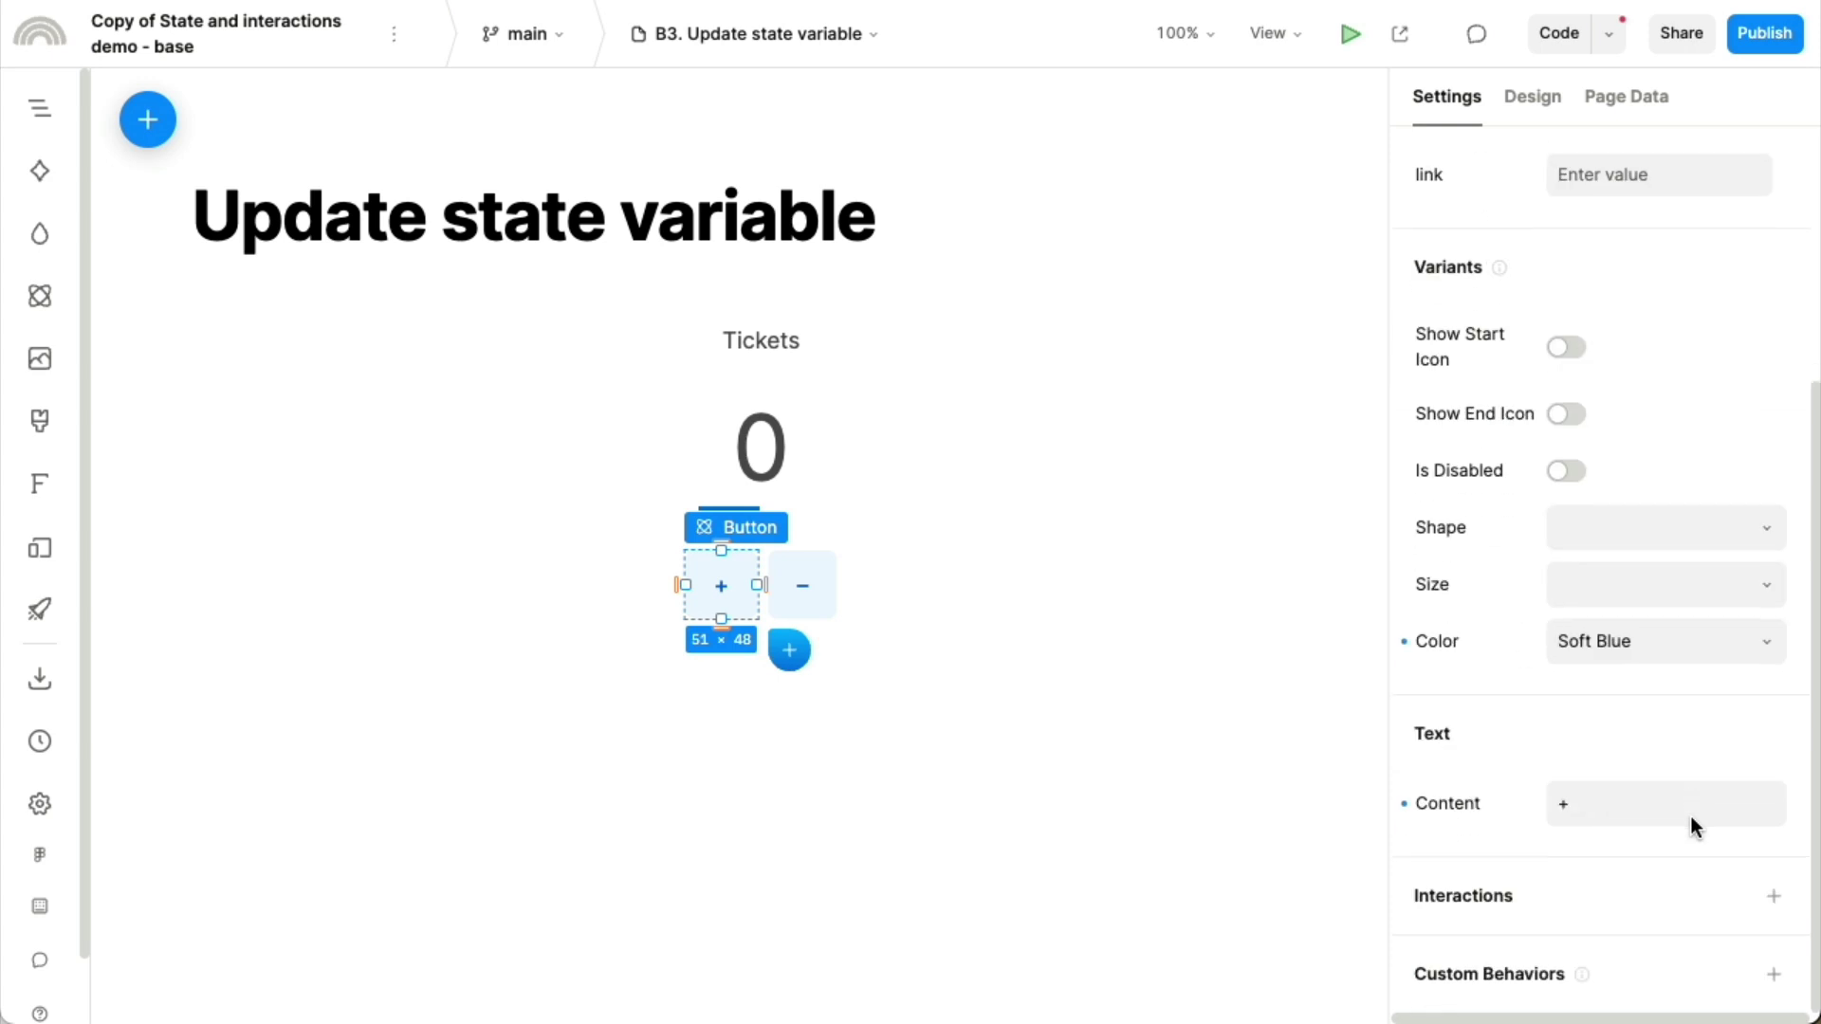
pyautogui.click(1779, 912)
pyautogui.click(1577, 530)
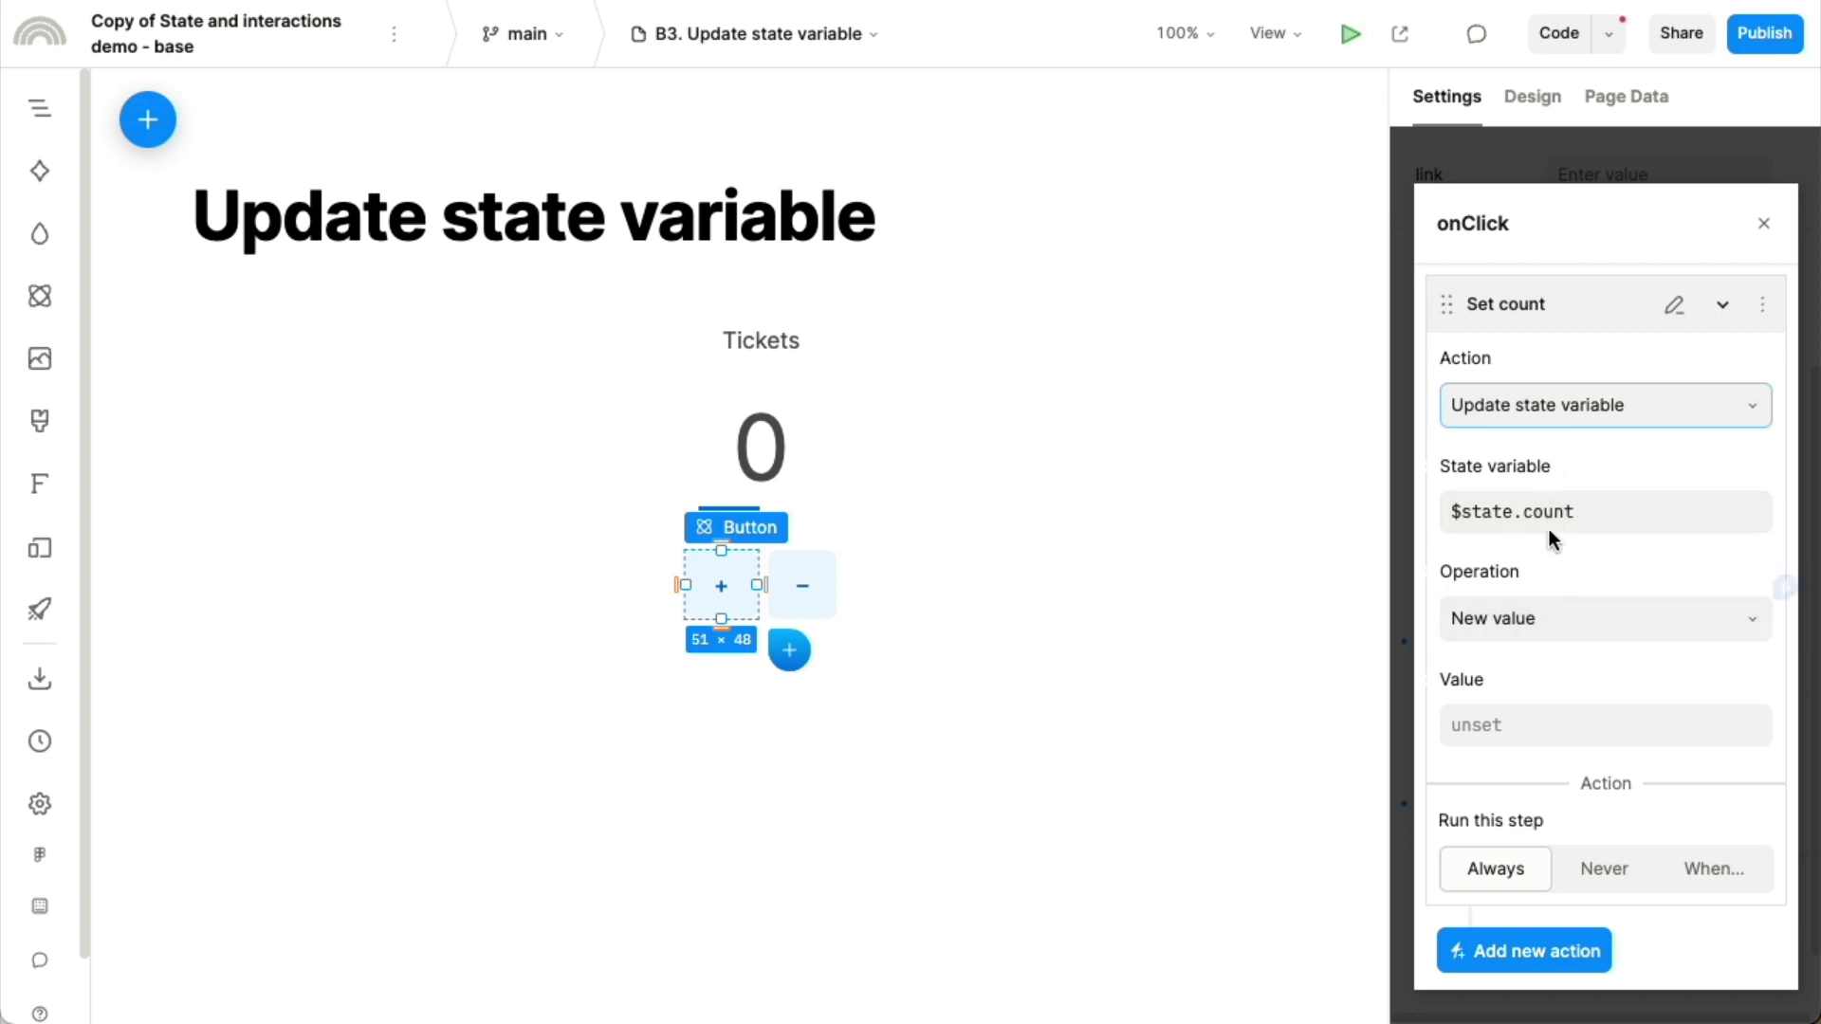
pyautogui.click(1523, 624)
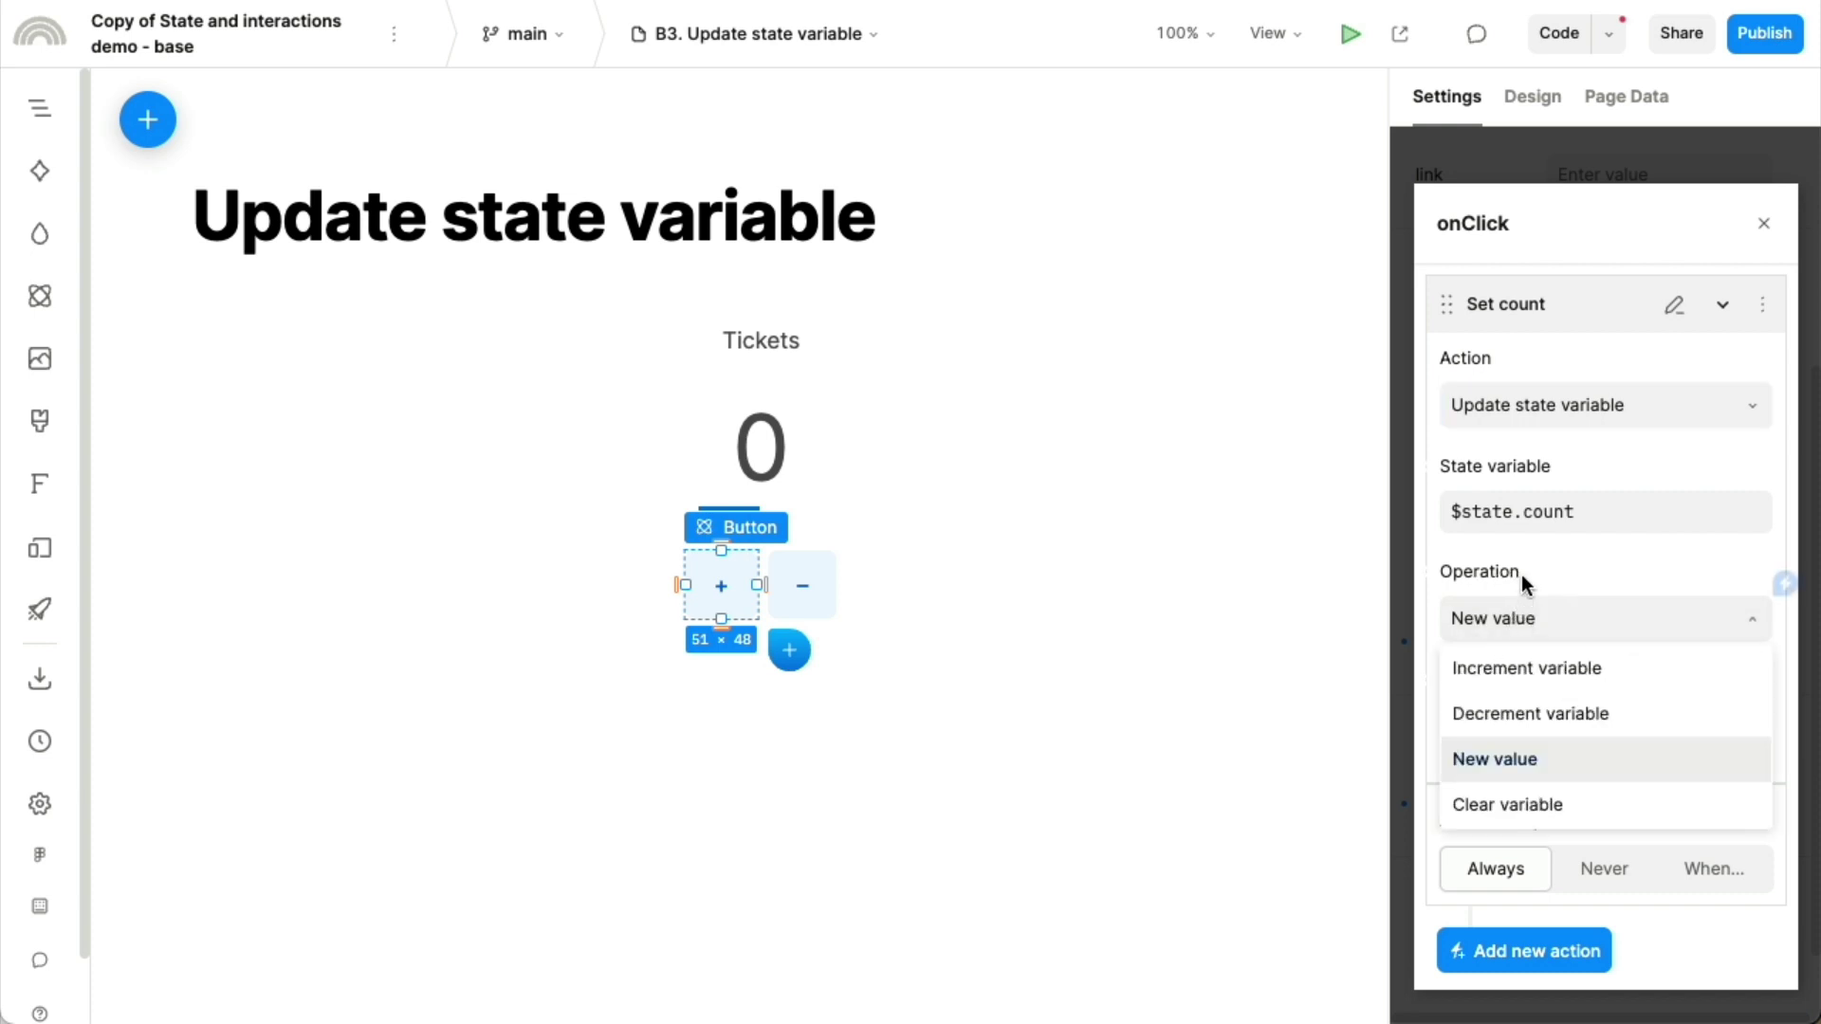
pyautogui.click(1515, 672)
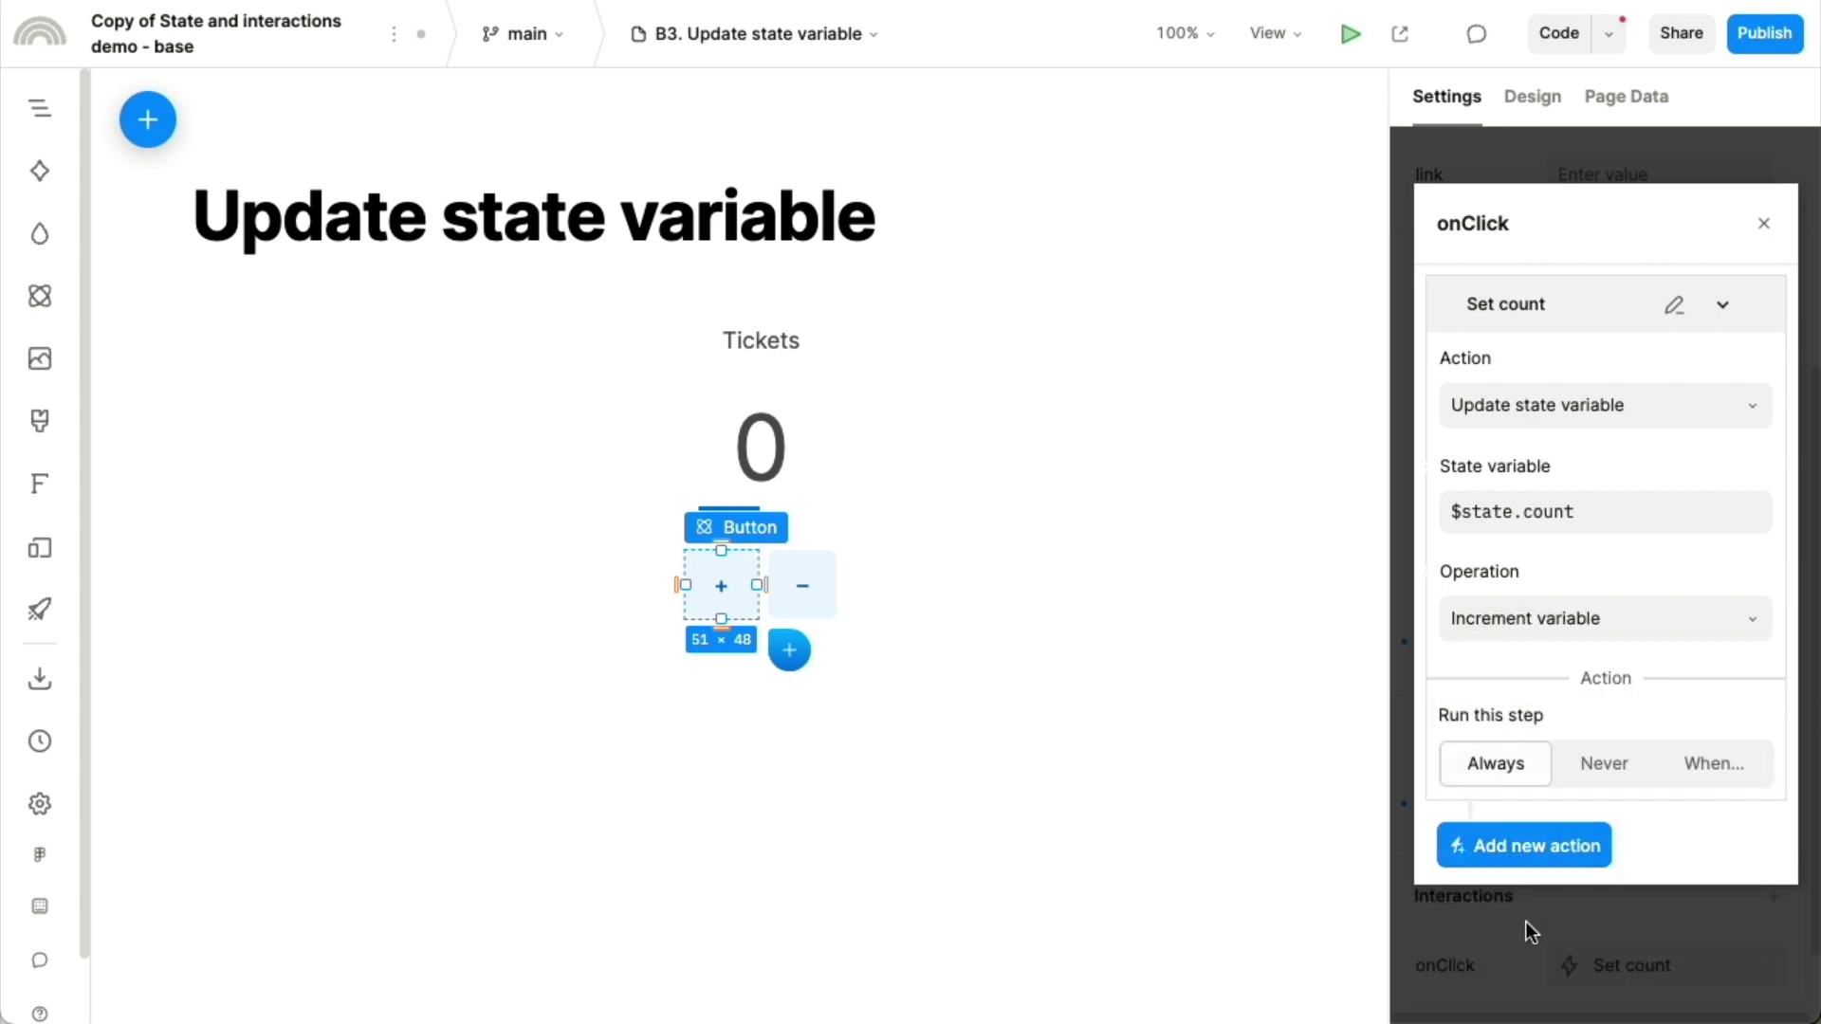
pyautogui.click(1539, 975)
# Step: Add an onClick interaction to the − button that updates $state.count with the Decrement variable operation
pyautogui.click(805, 593)
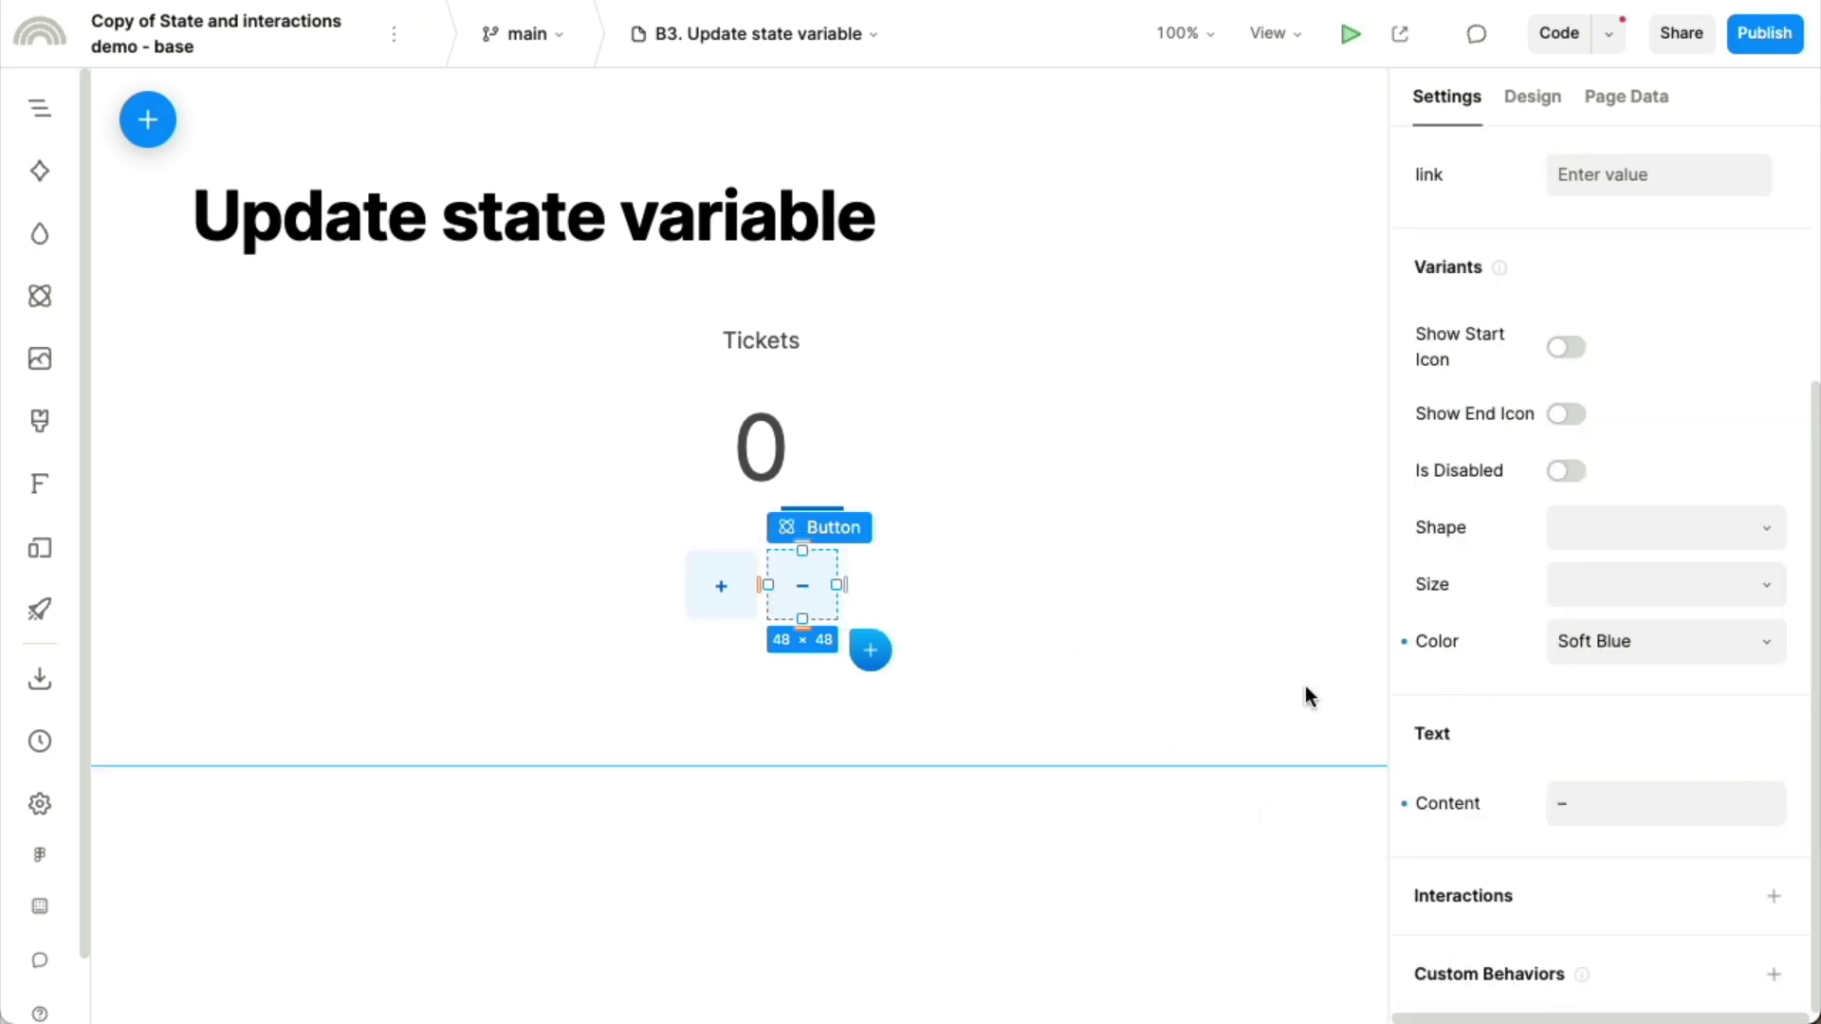
pyautogui.click(1773, 897)
pyautogui.click(1502, 521)
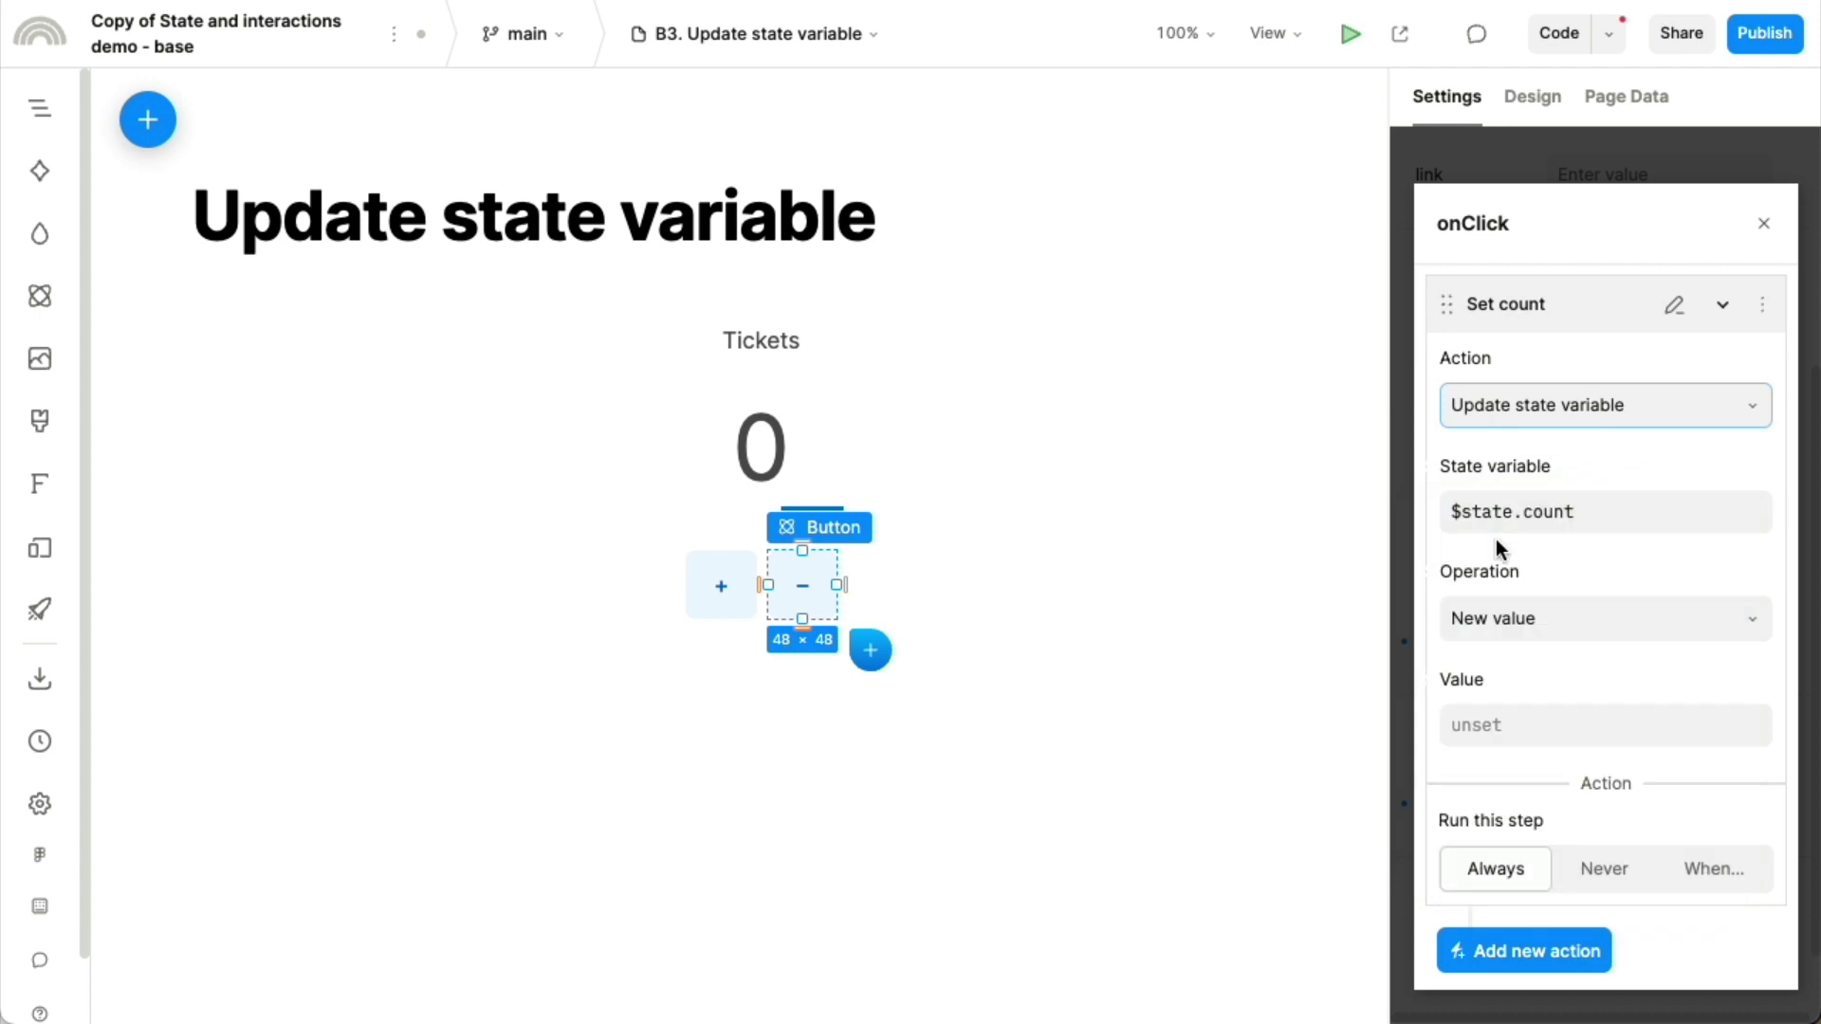
pyautogui.click(1531, 621)
pyautogui.click(1528, 709)
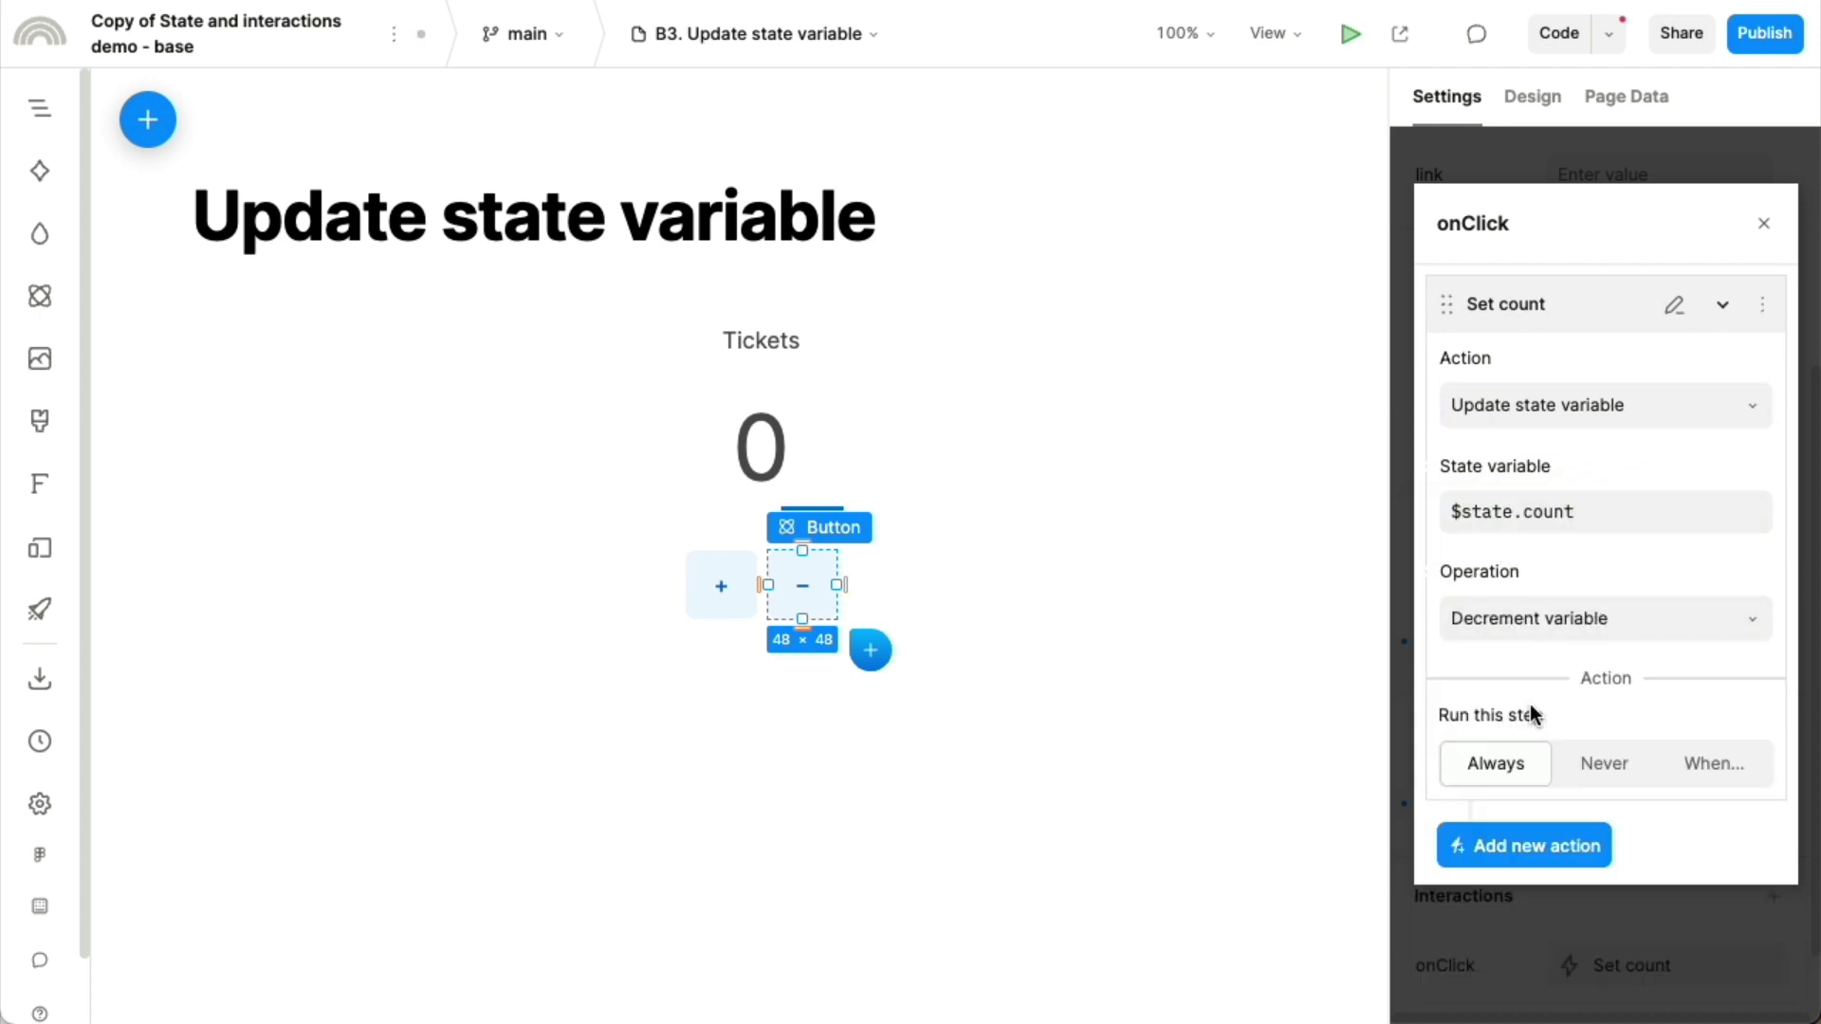
pyautogui.click(1487, 941)
# Step: Bind the content of the large number text under Tickets to the count state variable
pyautogui.scroll(-1, 1426, 765)
pyautogui.click(954, 455)
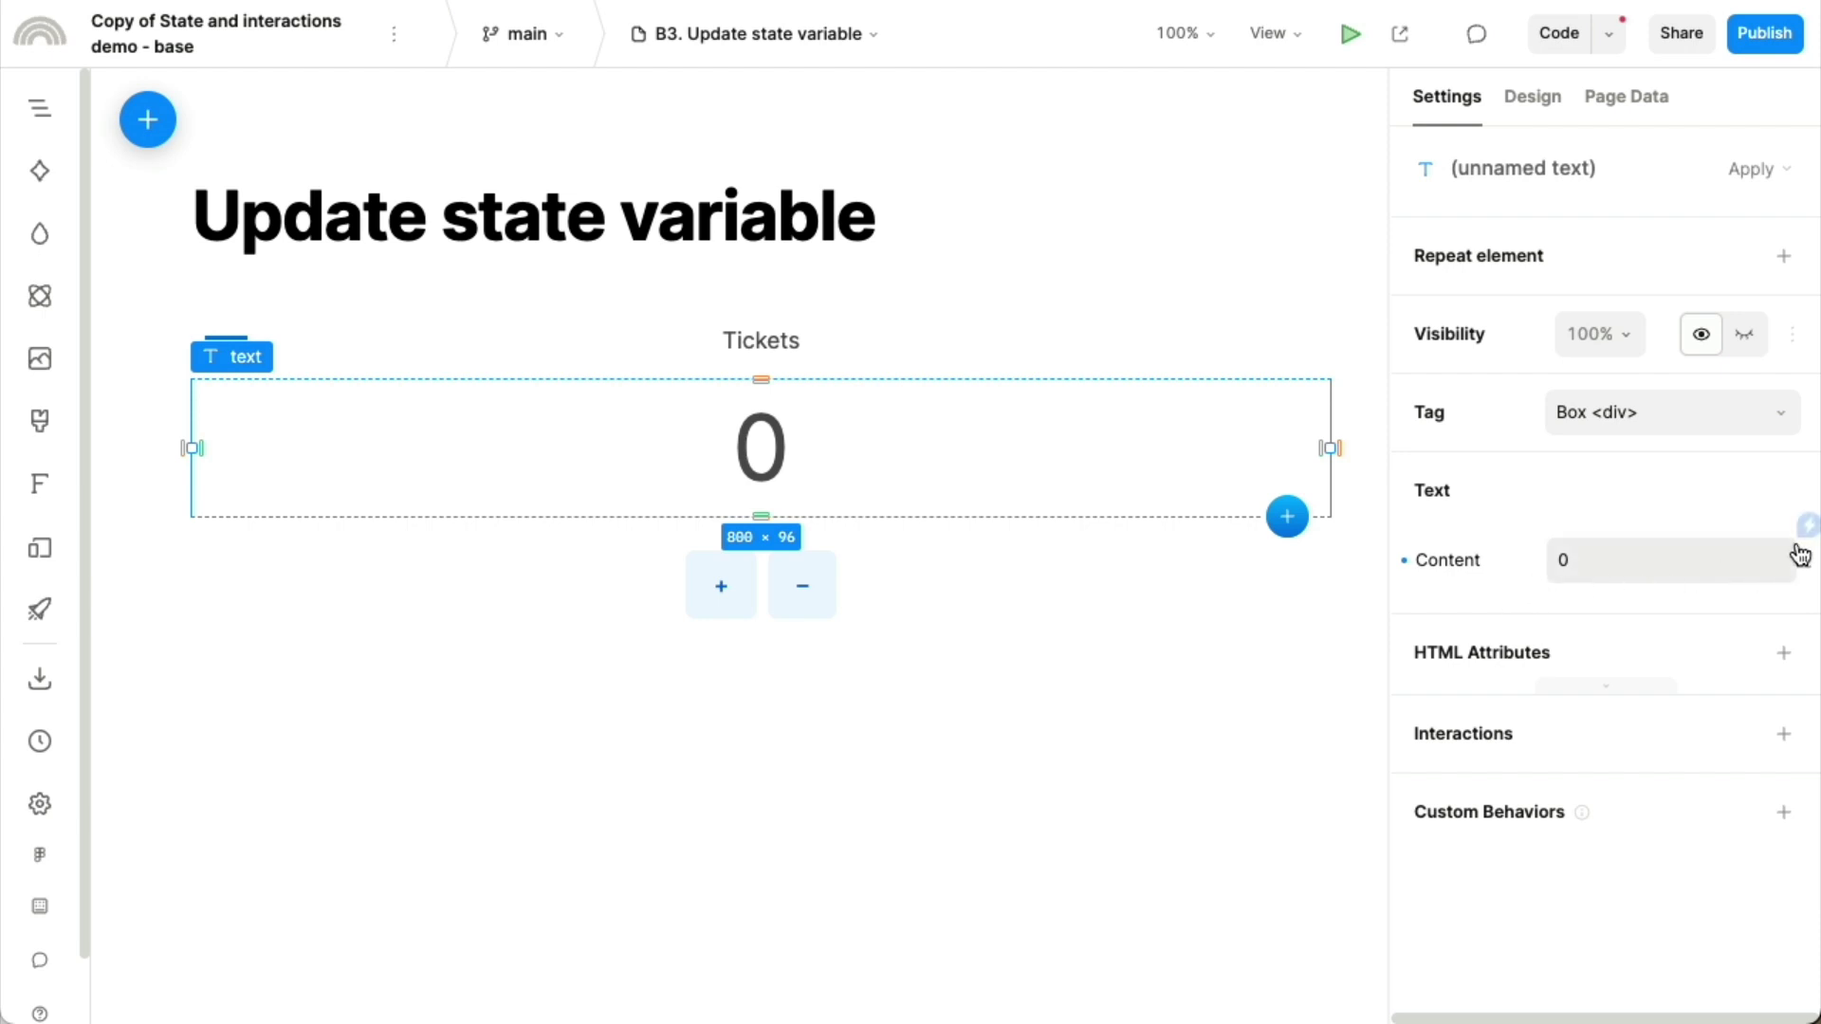
pyautogui.click(1807, 525)
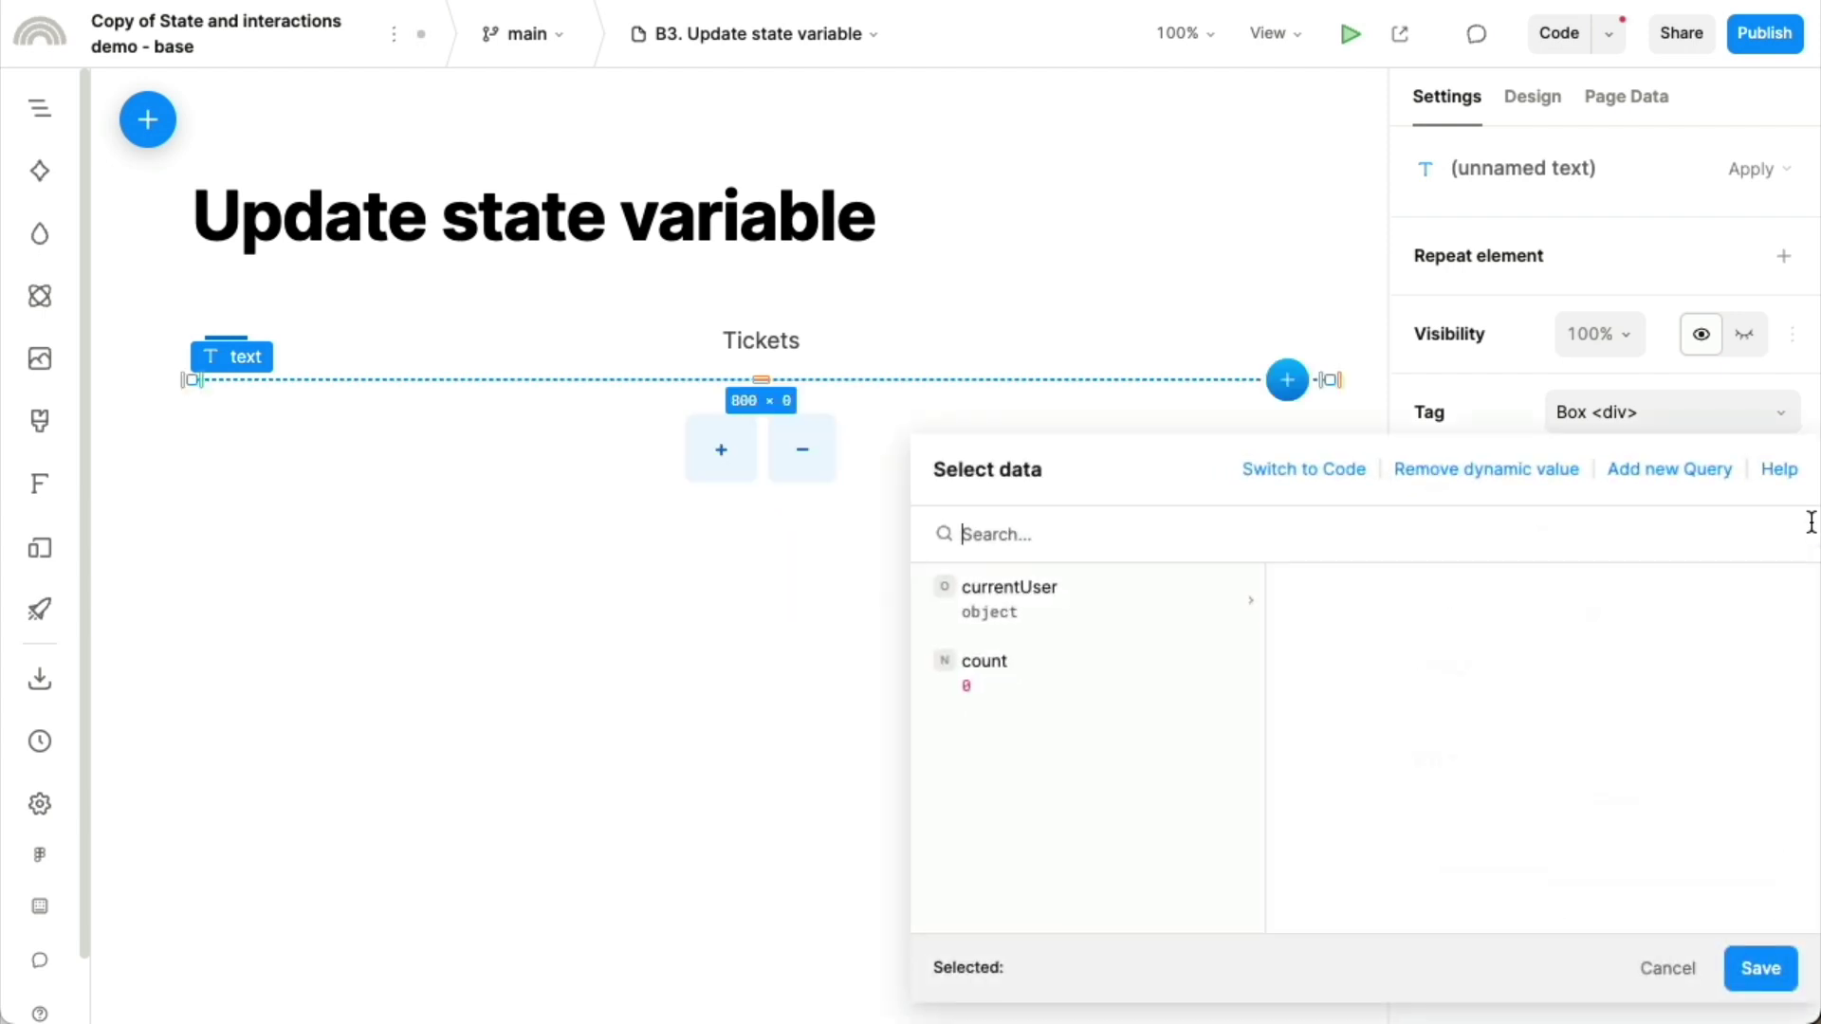
pyautogui.click(1034, 674)
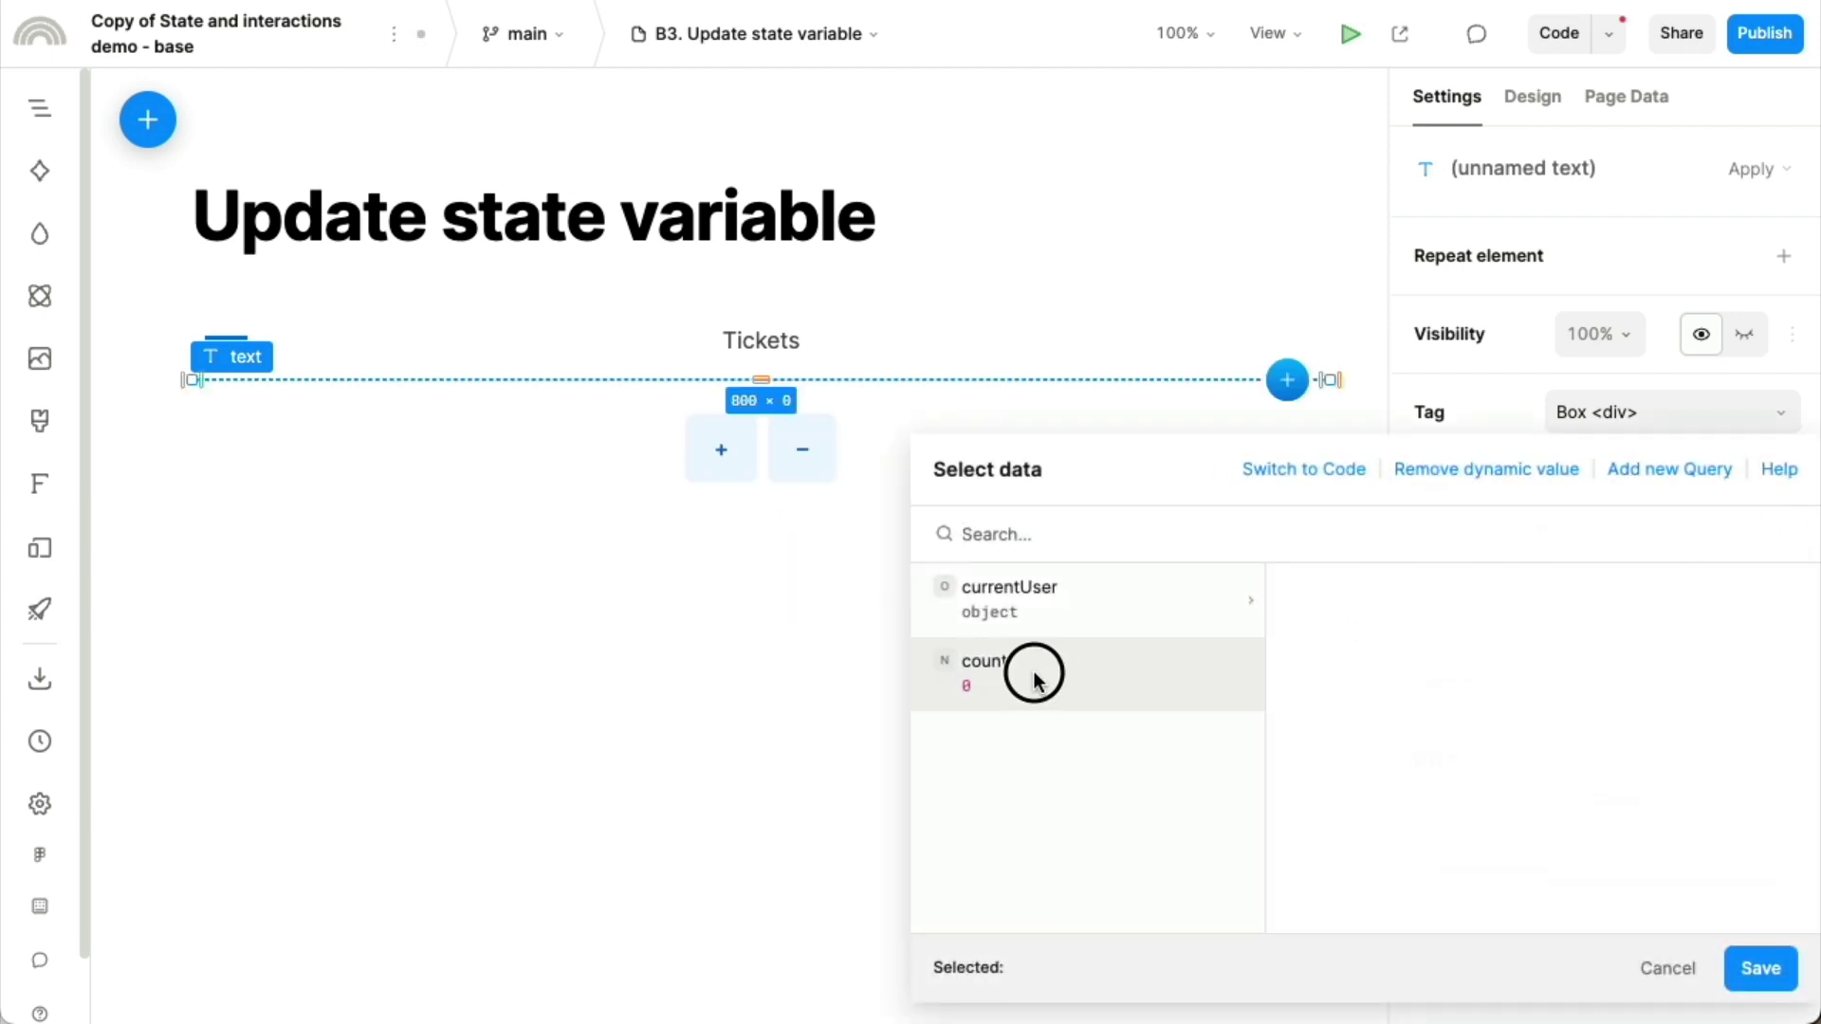
pyautogui.click(1745, 972)
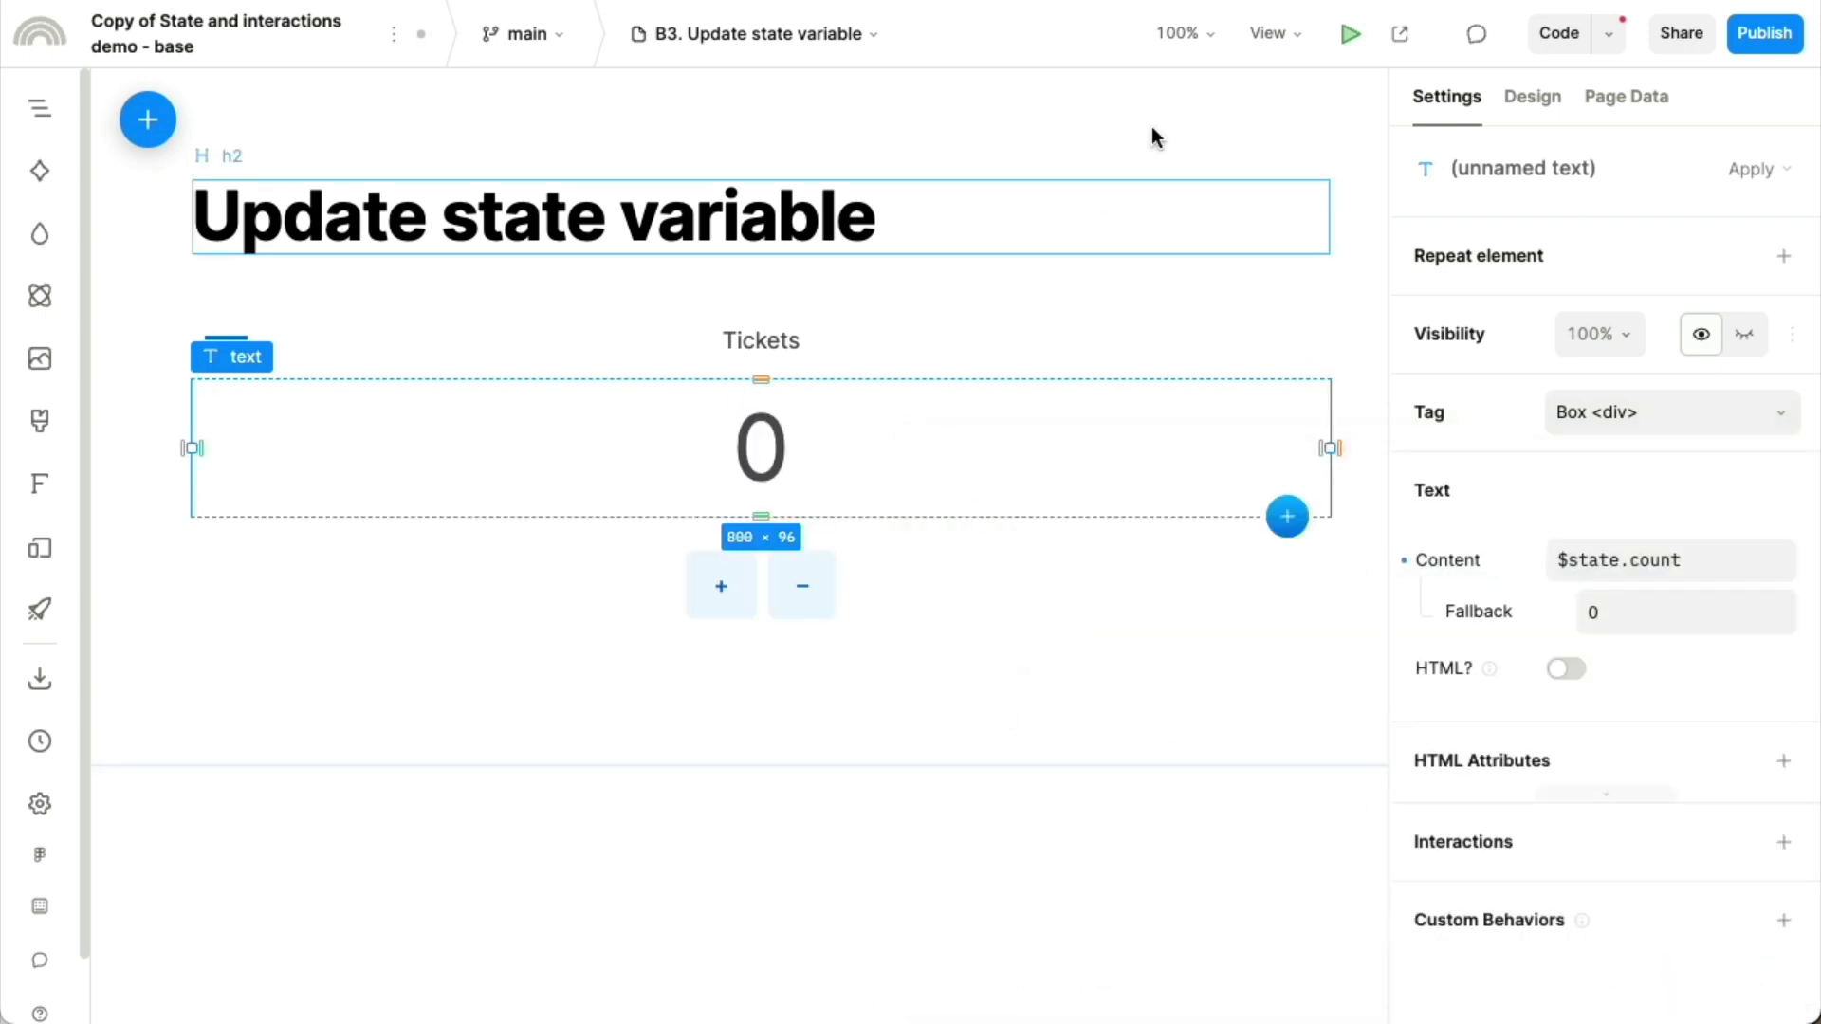
# Step: Preview the page, test the ticket counter with the + and − buttons, and return to the studio
pyautogui.click(1348, 35)
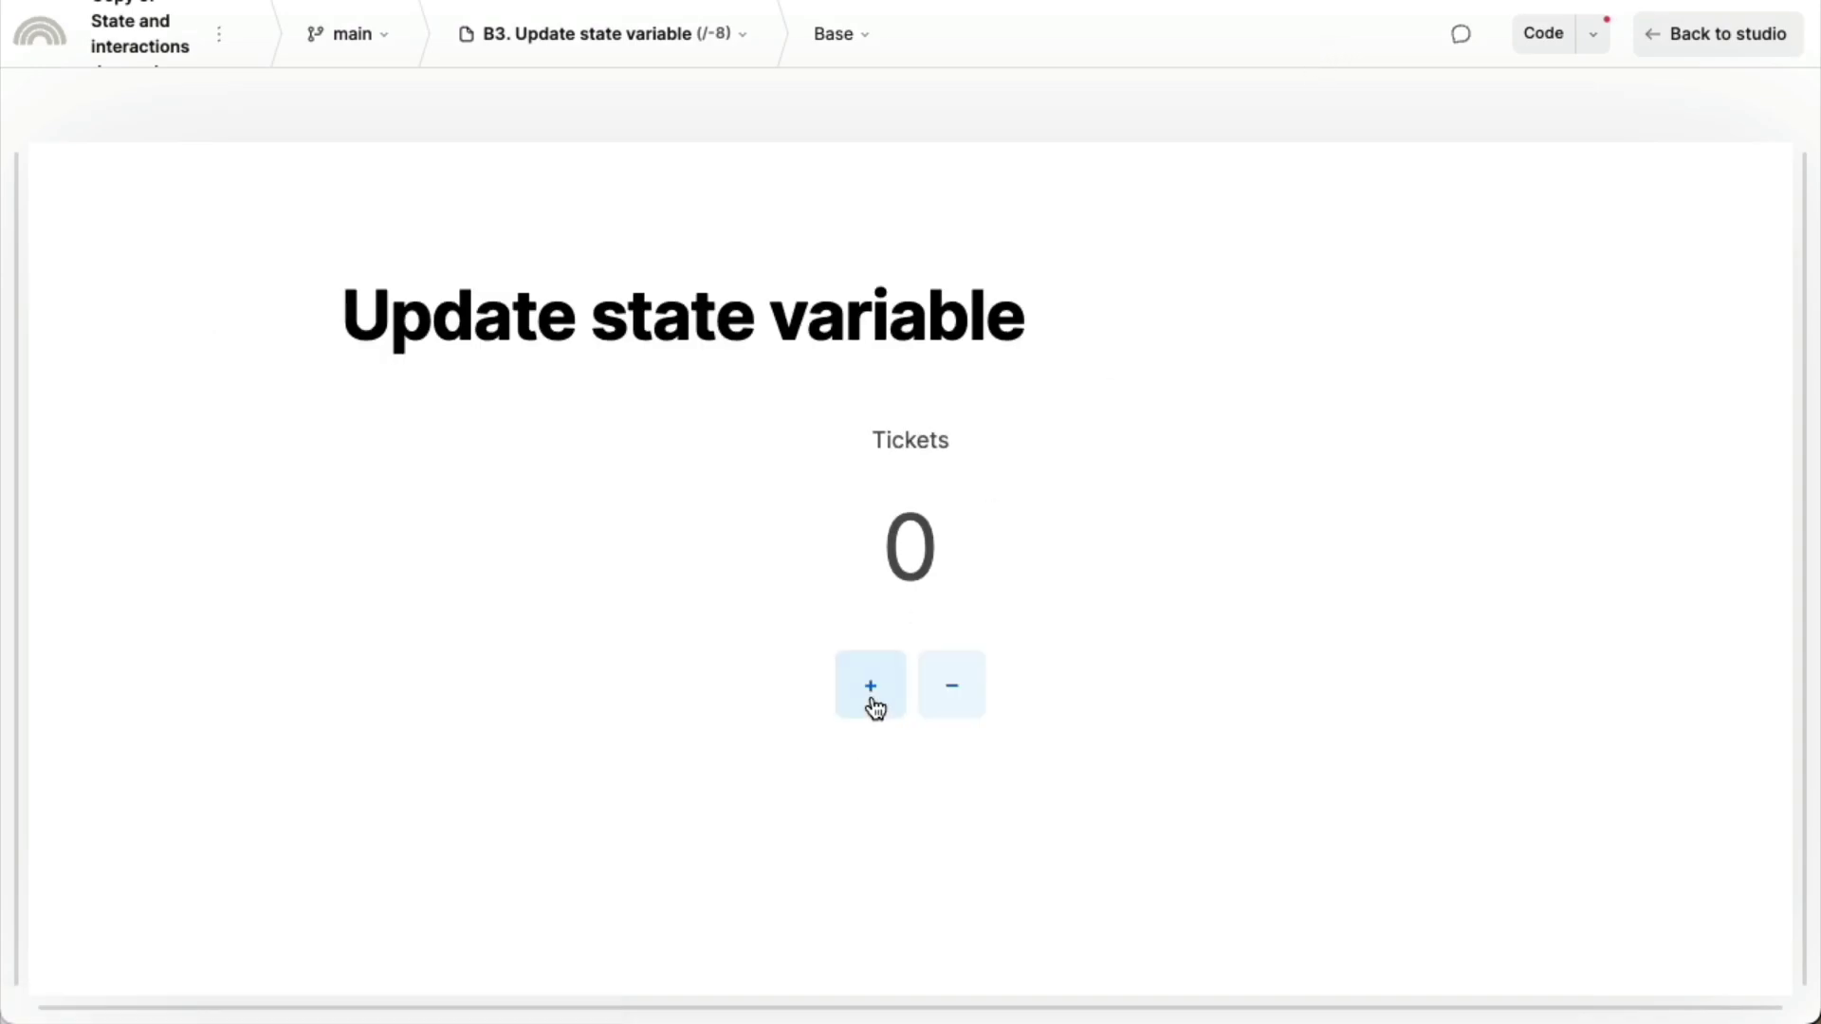
pyautogui.click(874, 706)
pyautogui.click(874, 706)
pyautogui.click(939, 701)
pyautogui.click(939, 701)
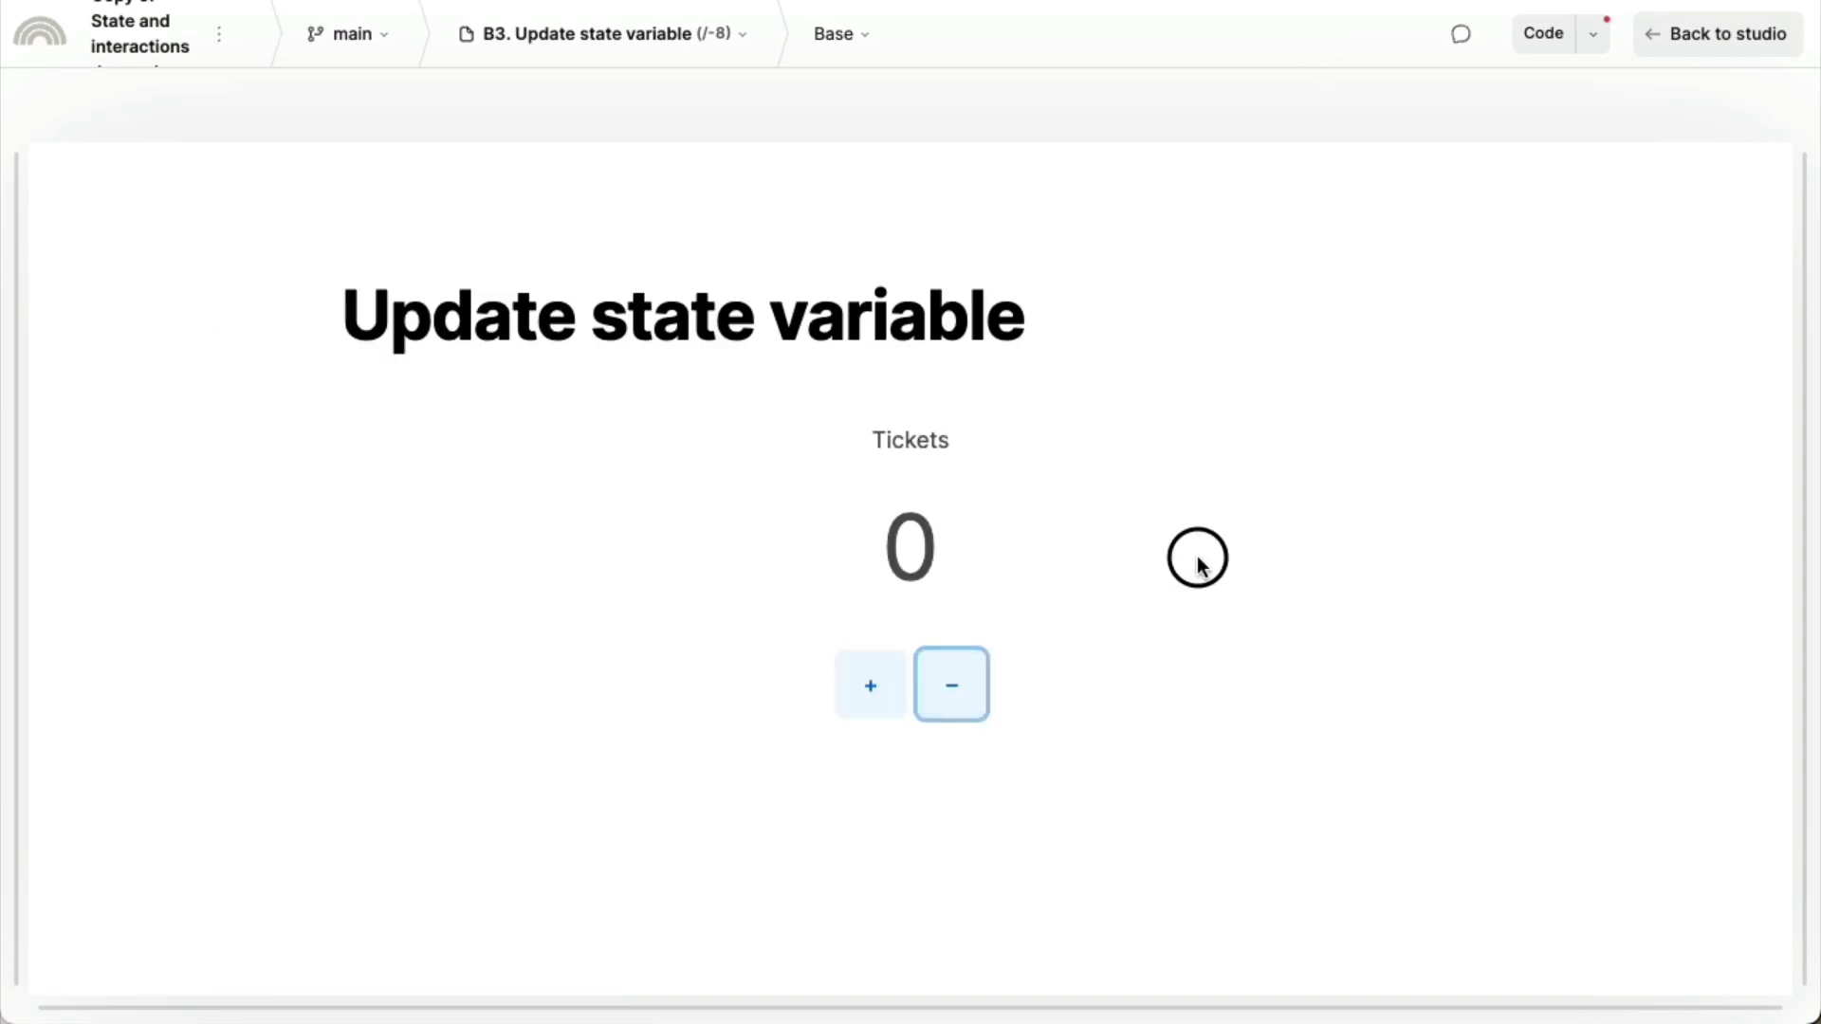
pyautogui.click(1712, 34)
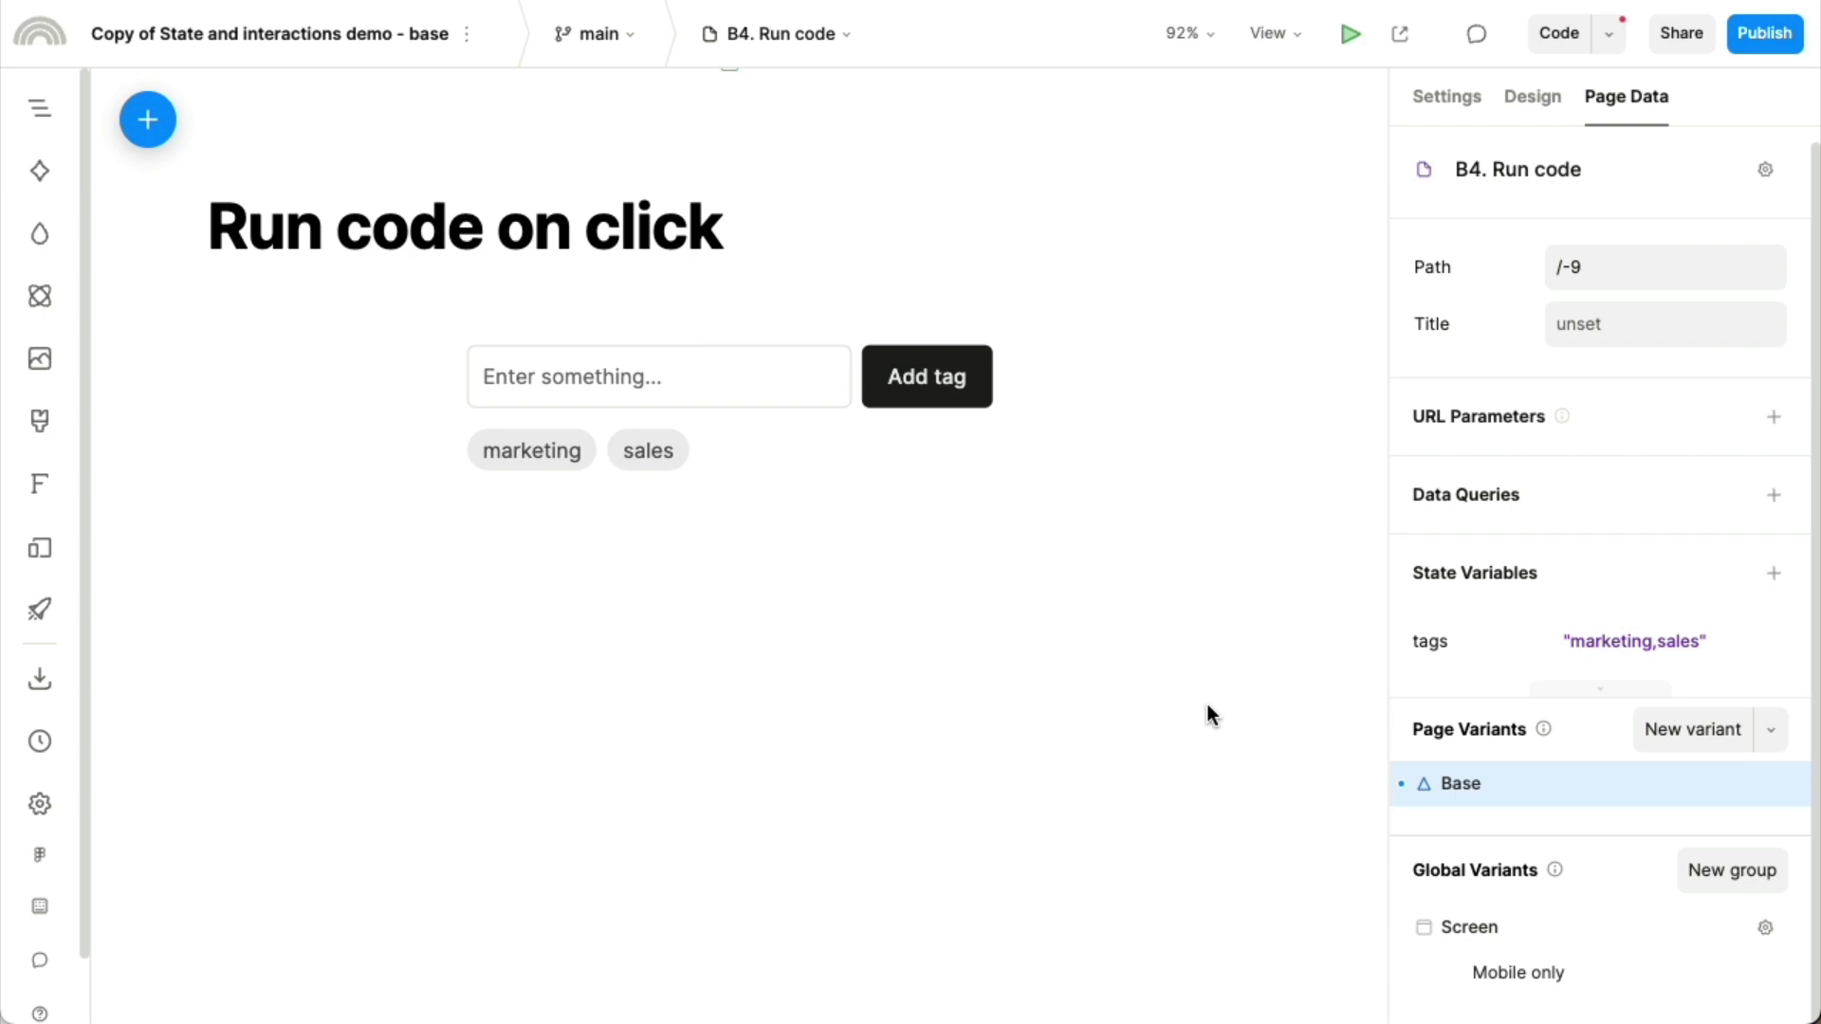
# Step: Inspect the Add tag button and the text input on the B4. Run code page
pyautogui.click(886, 401)
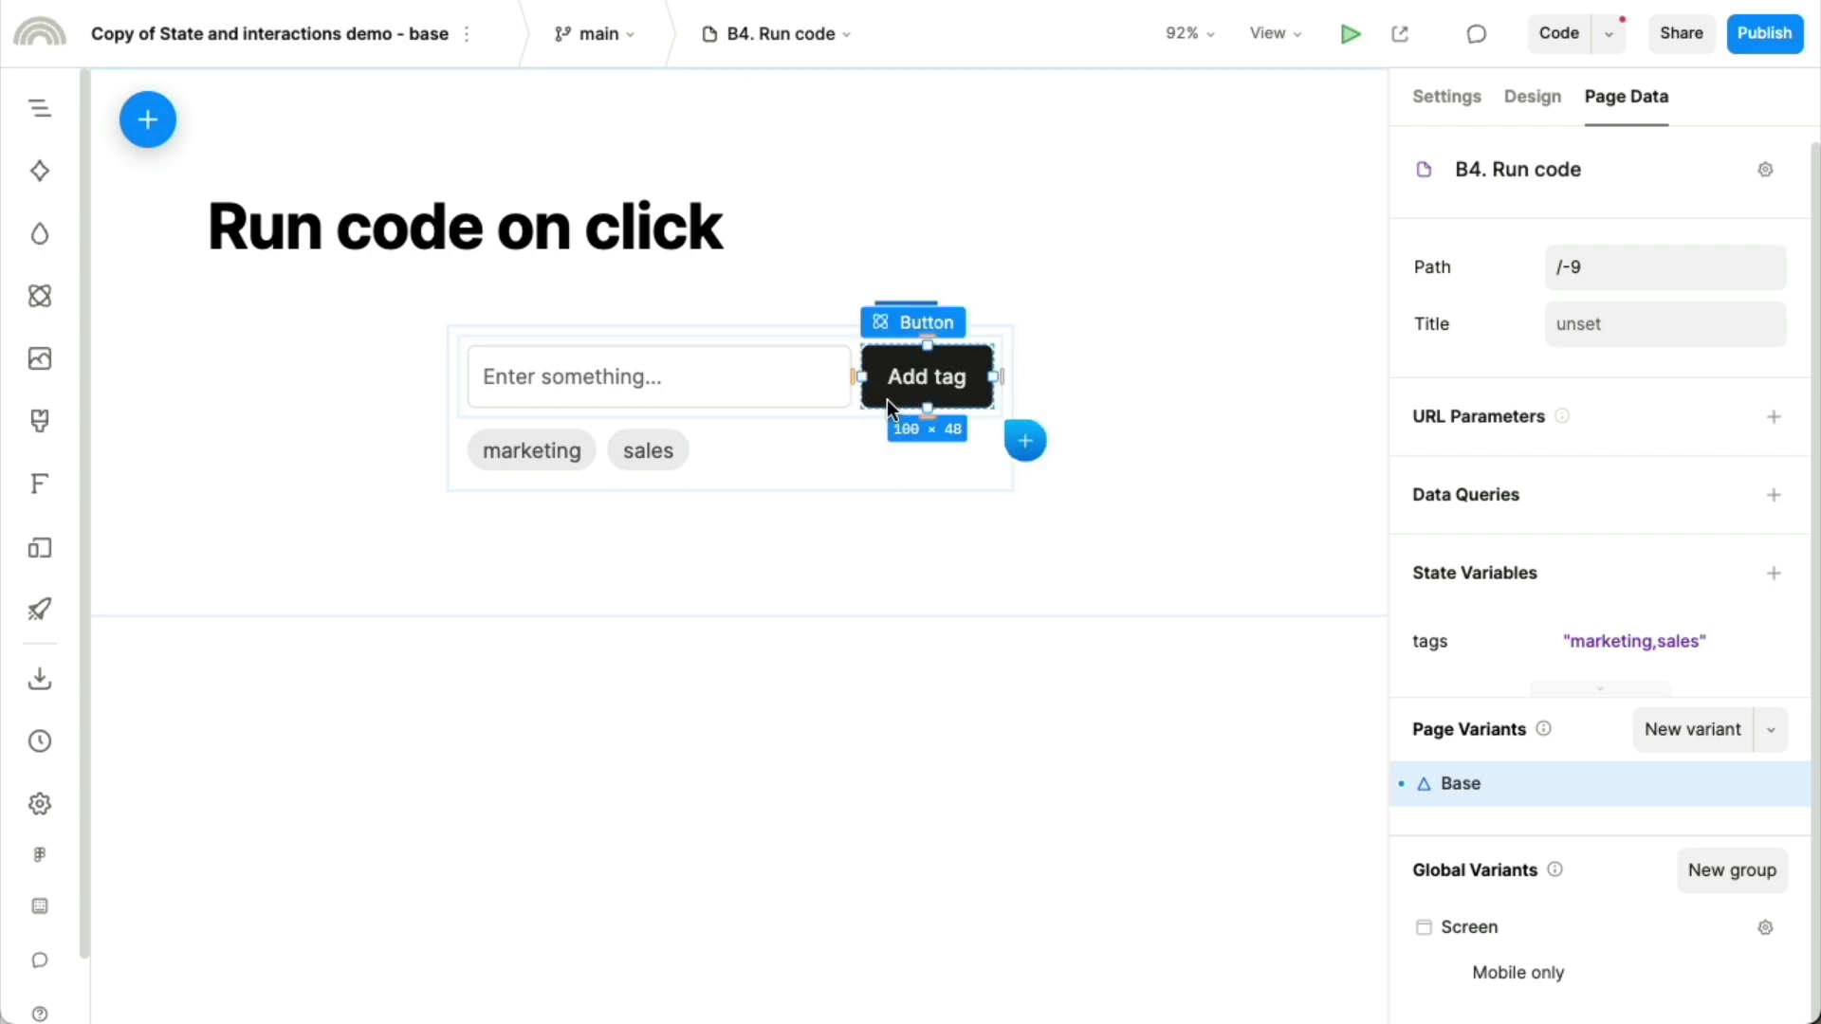
pyautogui.click(820, 383)
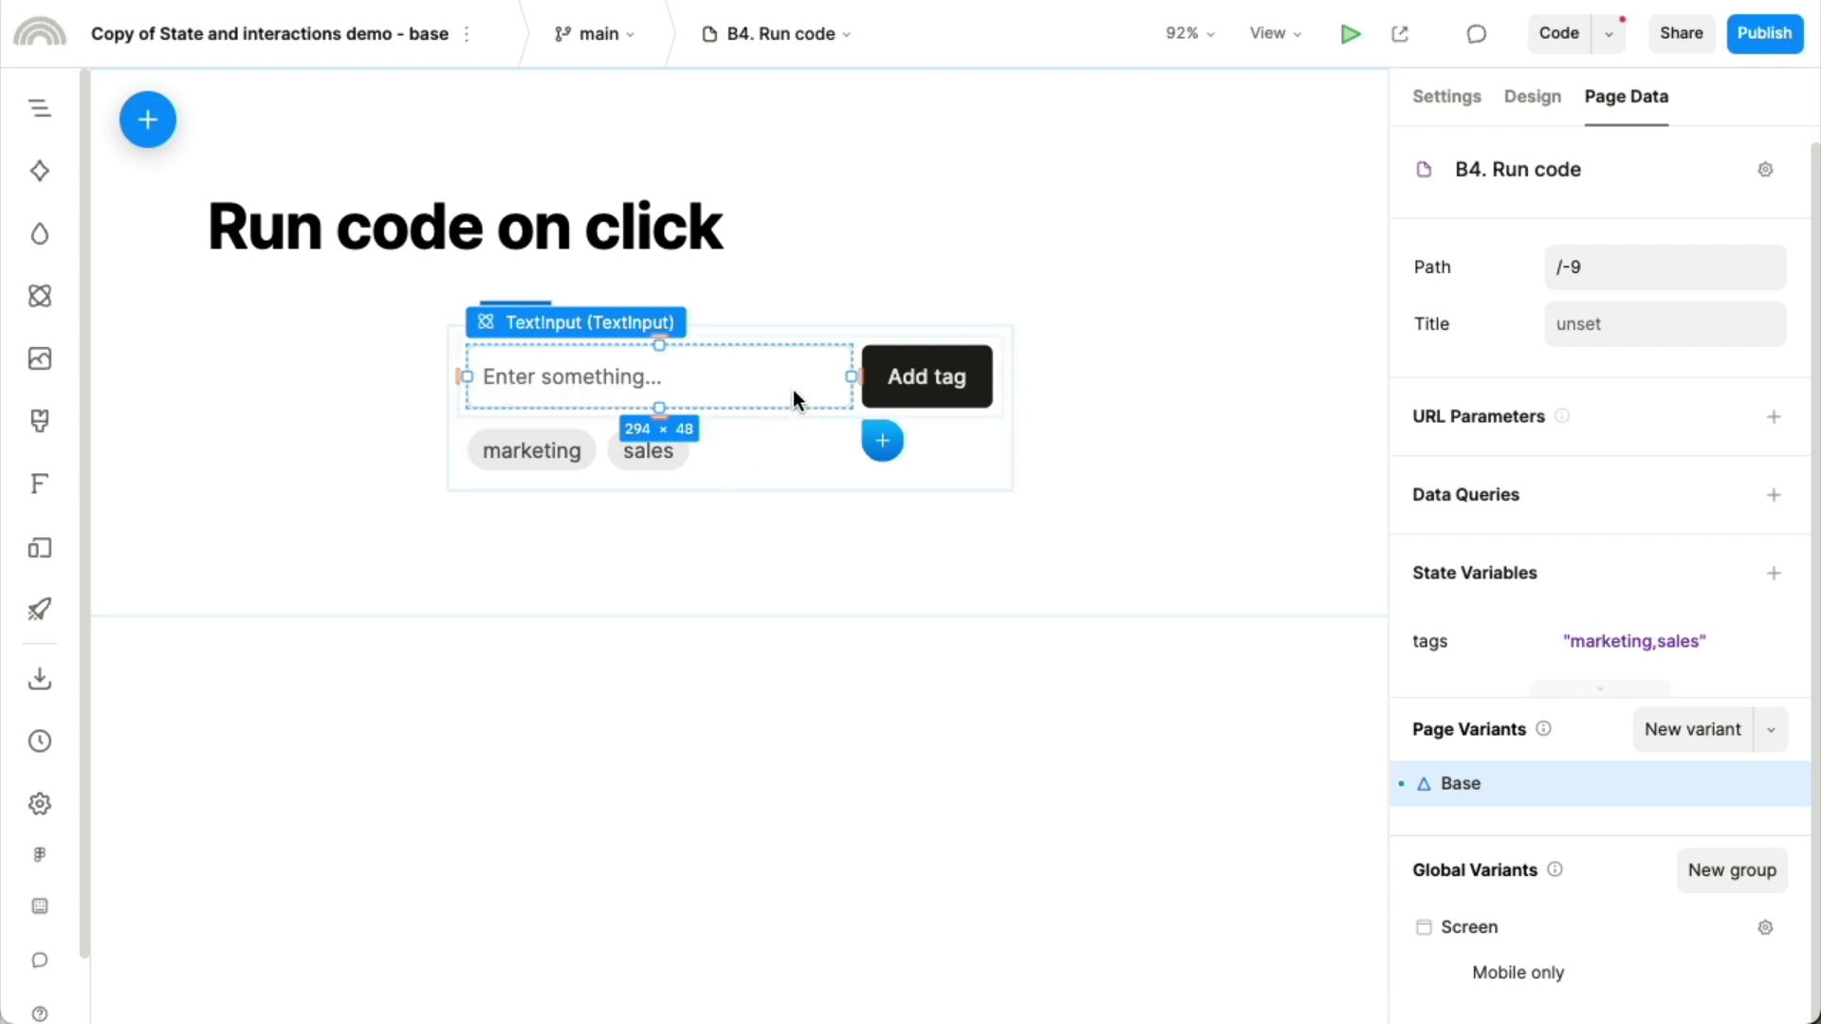
pyautogui.click(1201, 521)
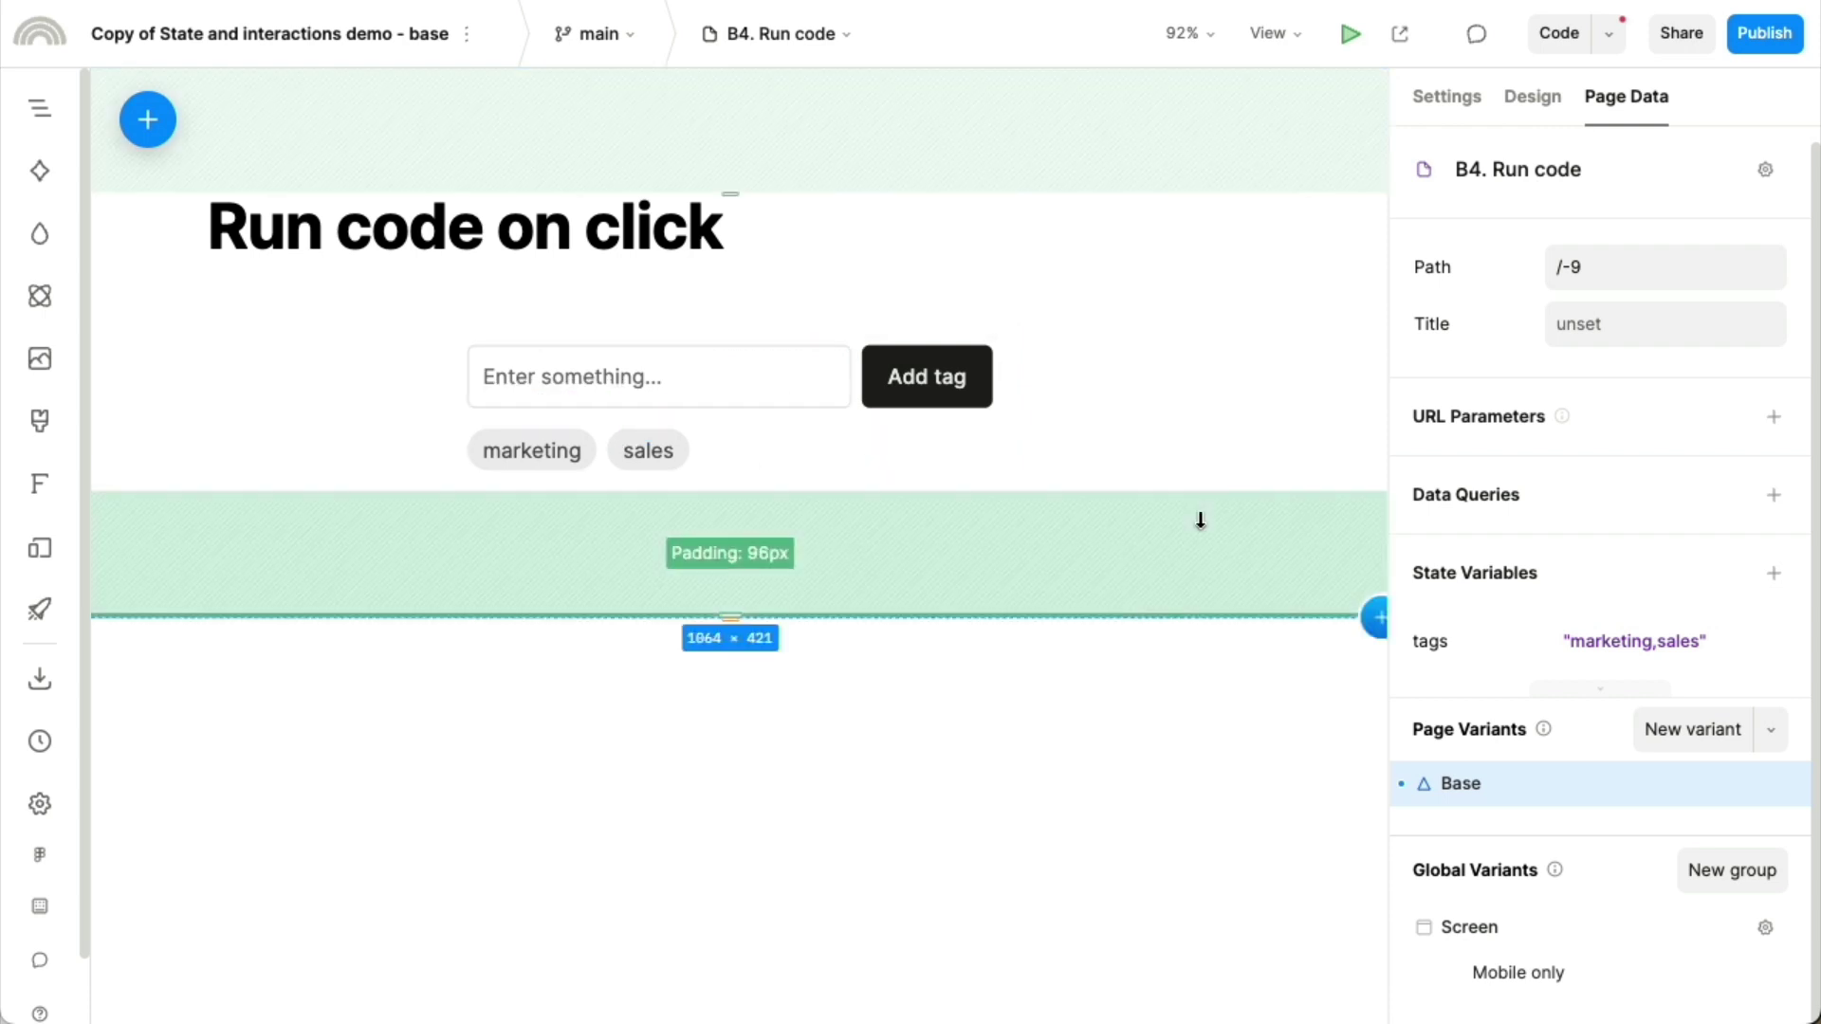
pyautogui.click(1211, 634)
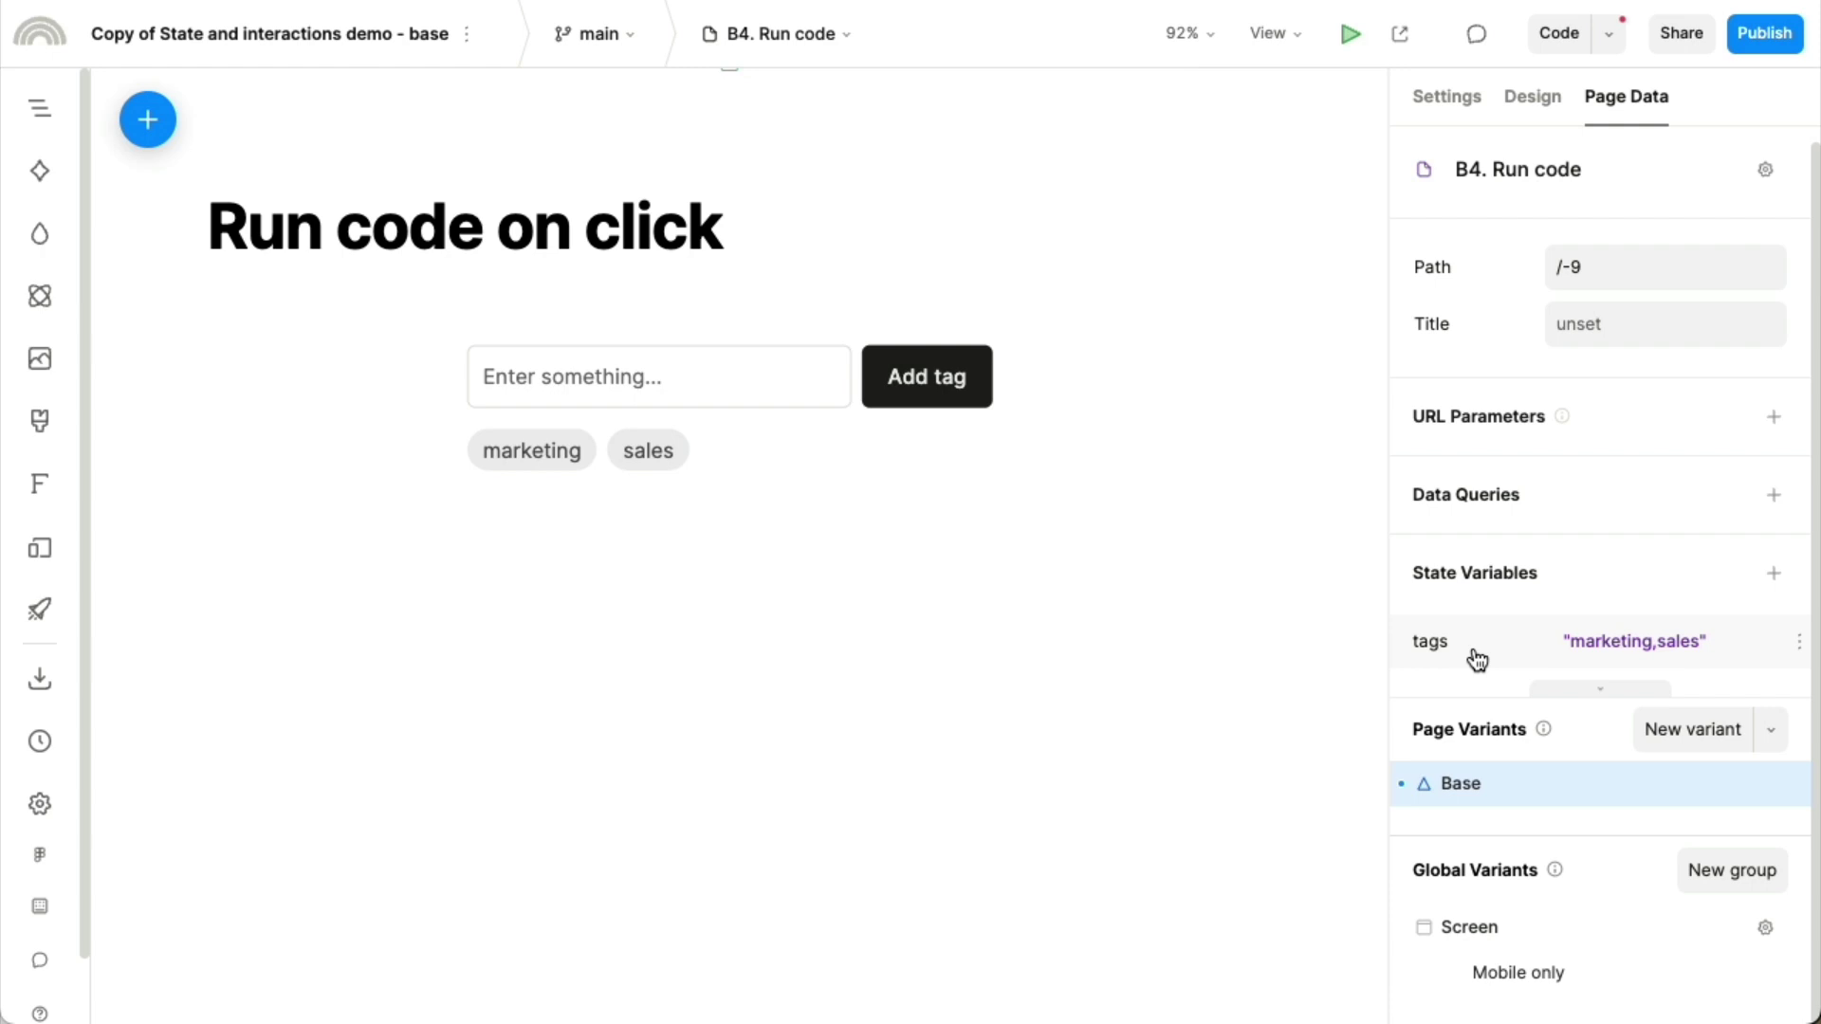
# Step: Add an onClick interaction to the Add tag button with an Update state variable action targeting the tags variable
pyautogui.click(943, 378)
pyautogui.click(1432, 98)
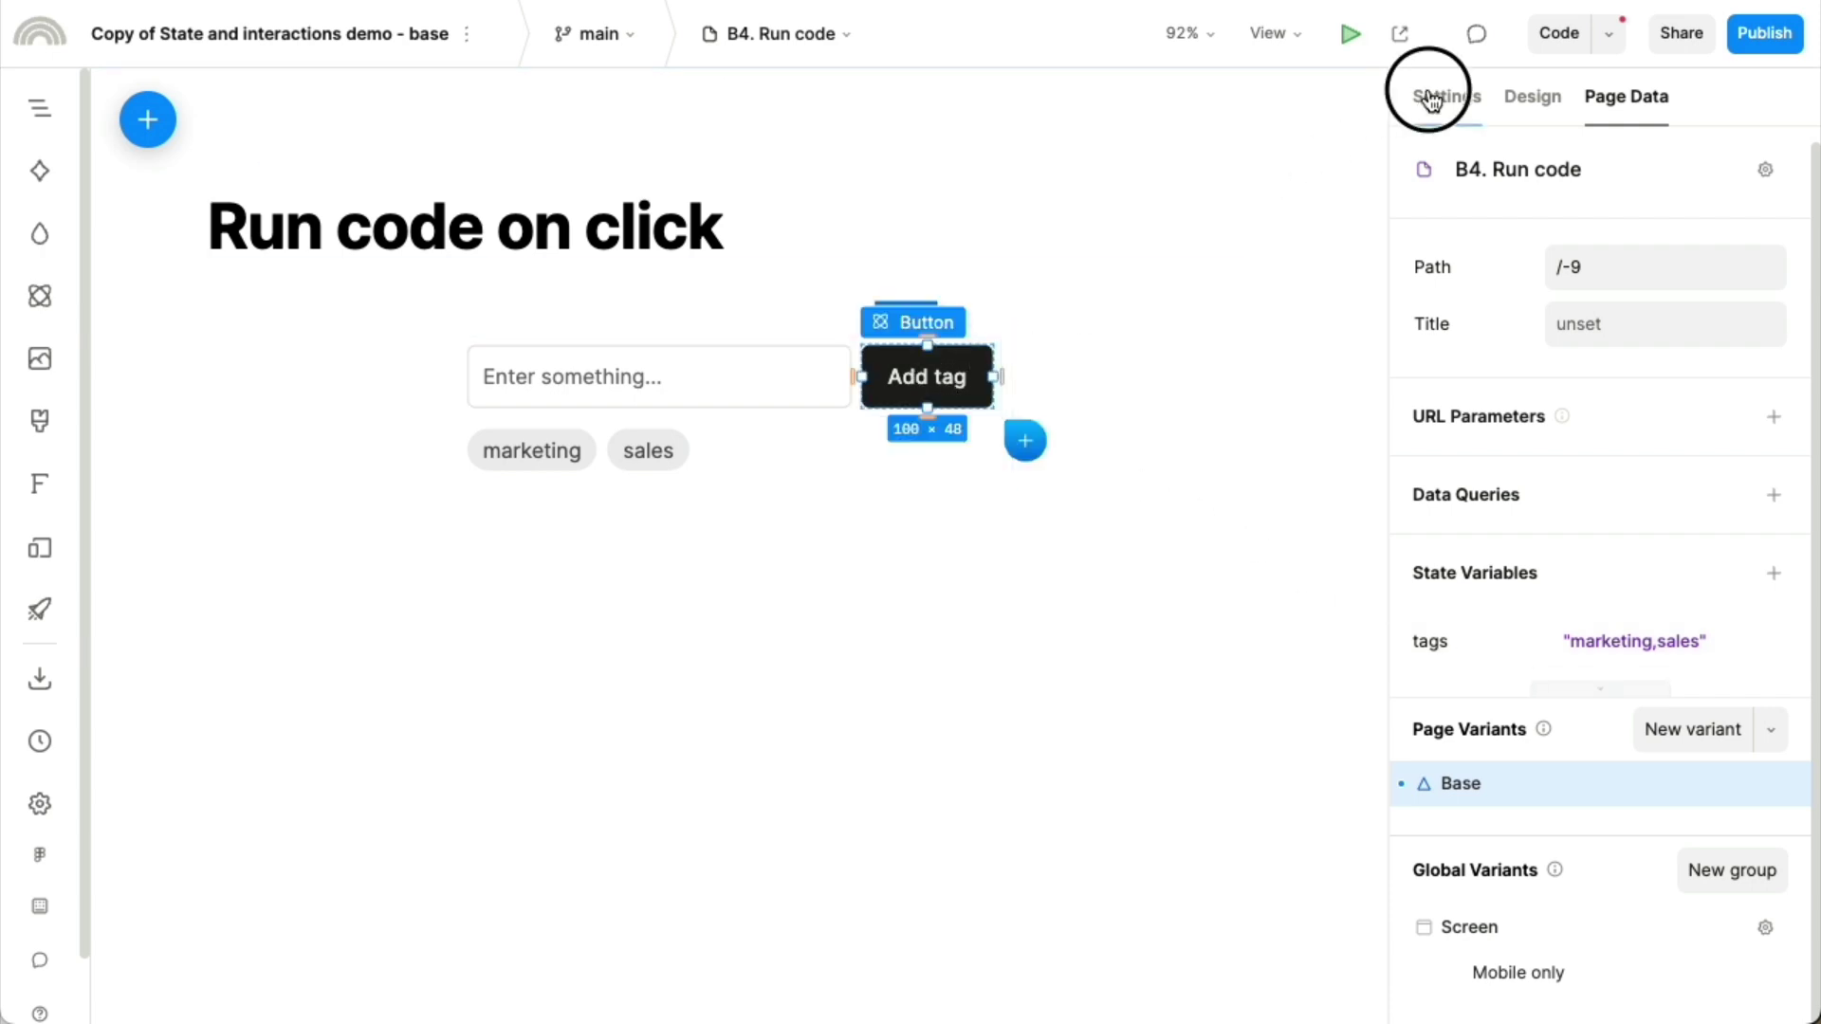
pyautogui.scroll(-4, 1707, 778)
pyautogui.click(1774, 901)
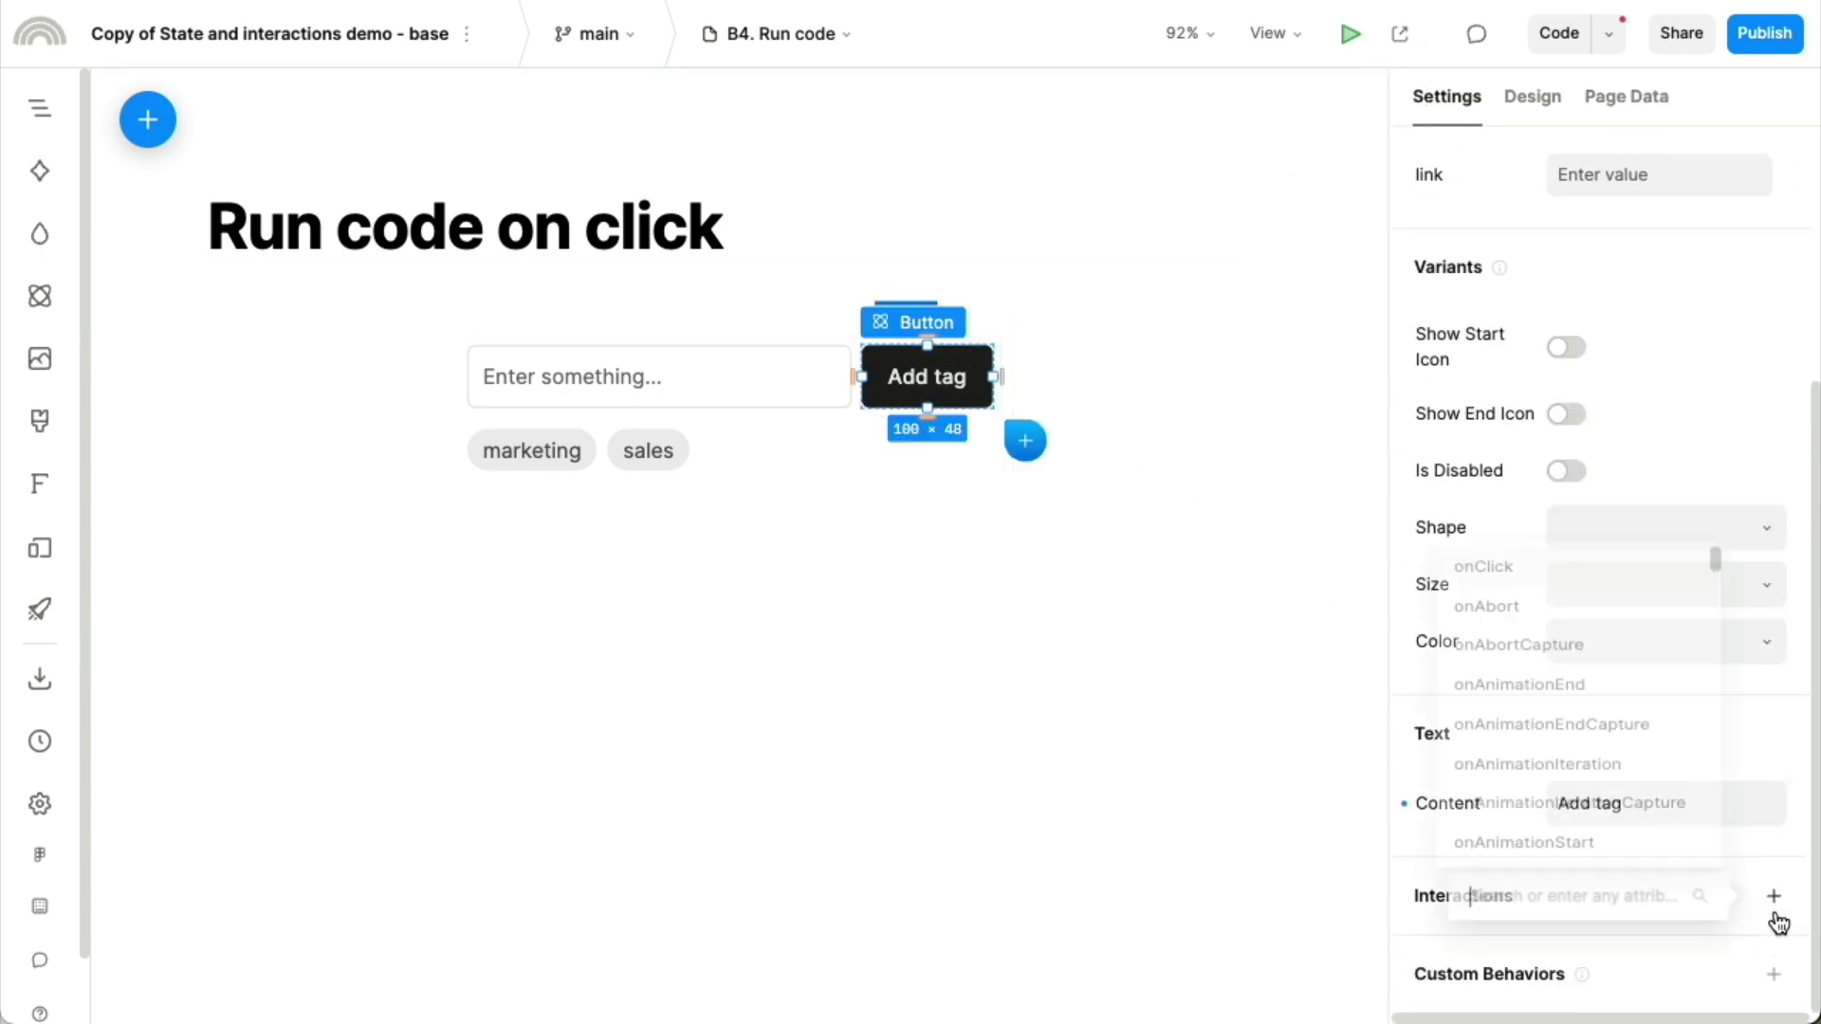
pyautogui.click(1597, 525)
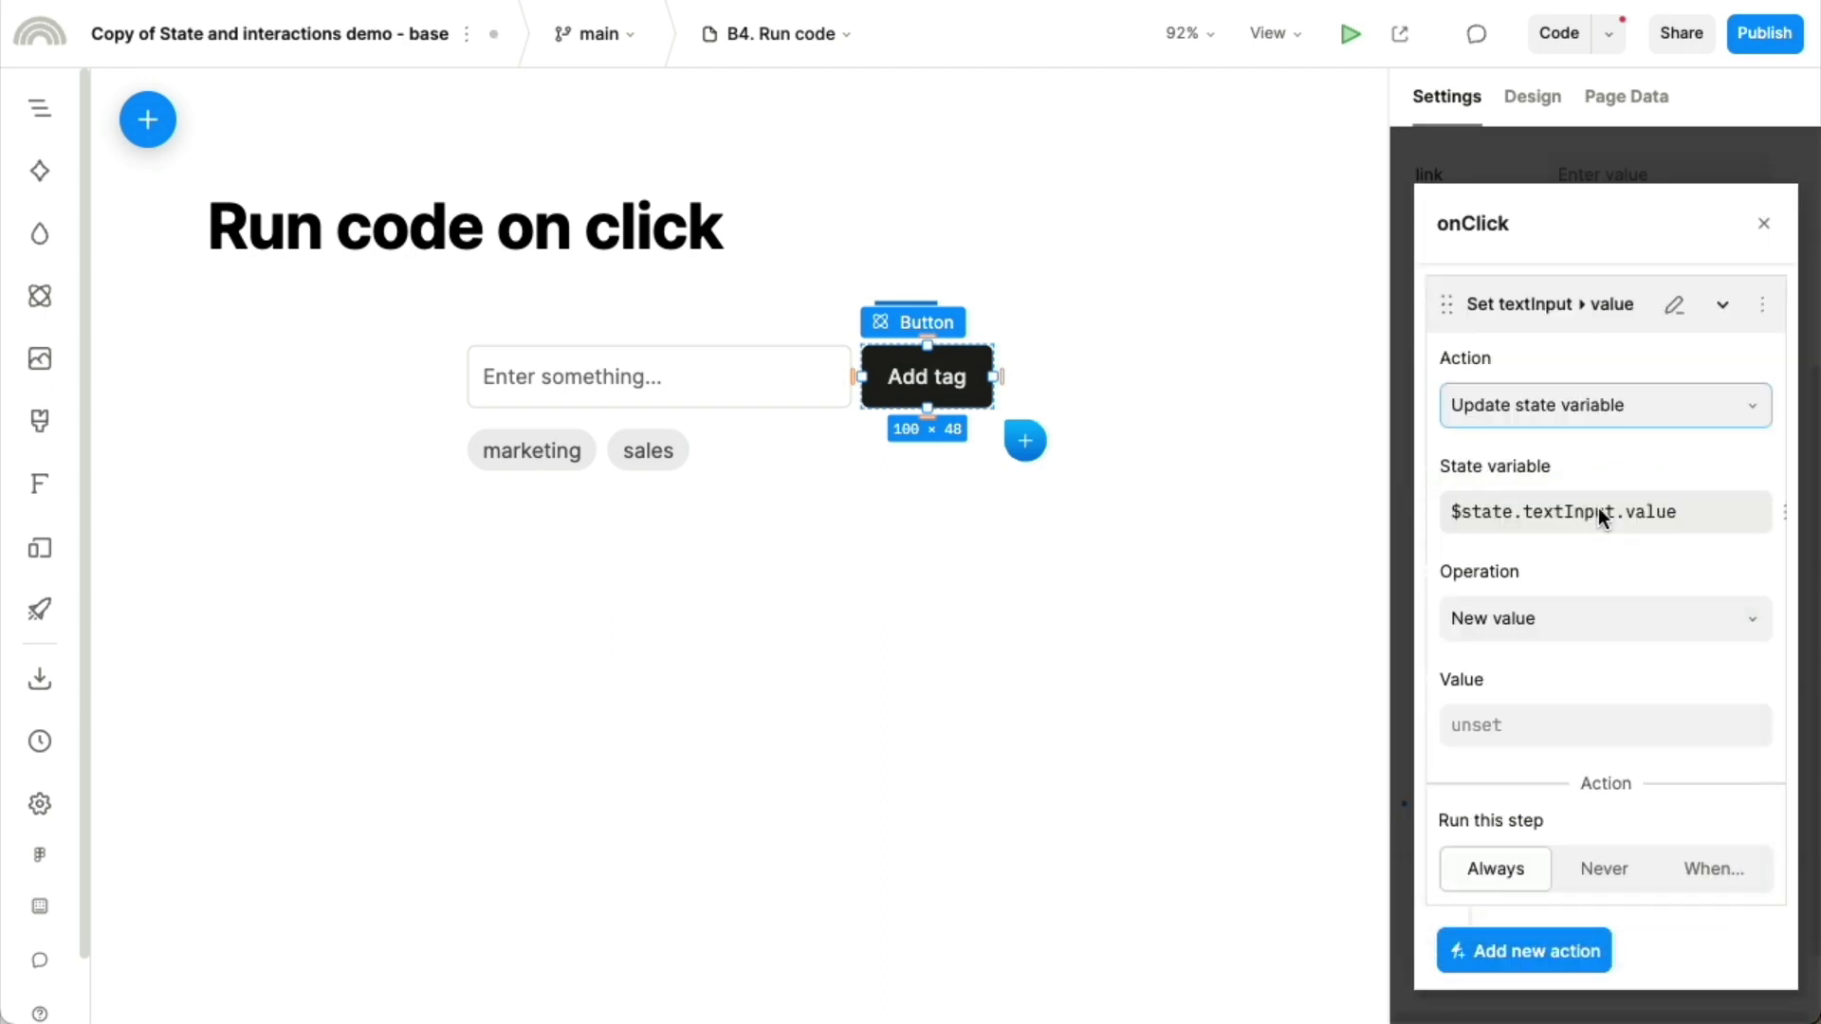
pyautogui.click(1609, 523)
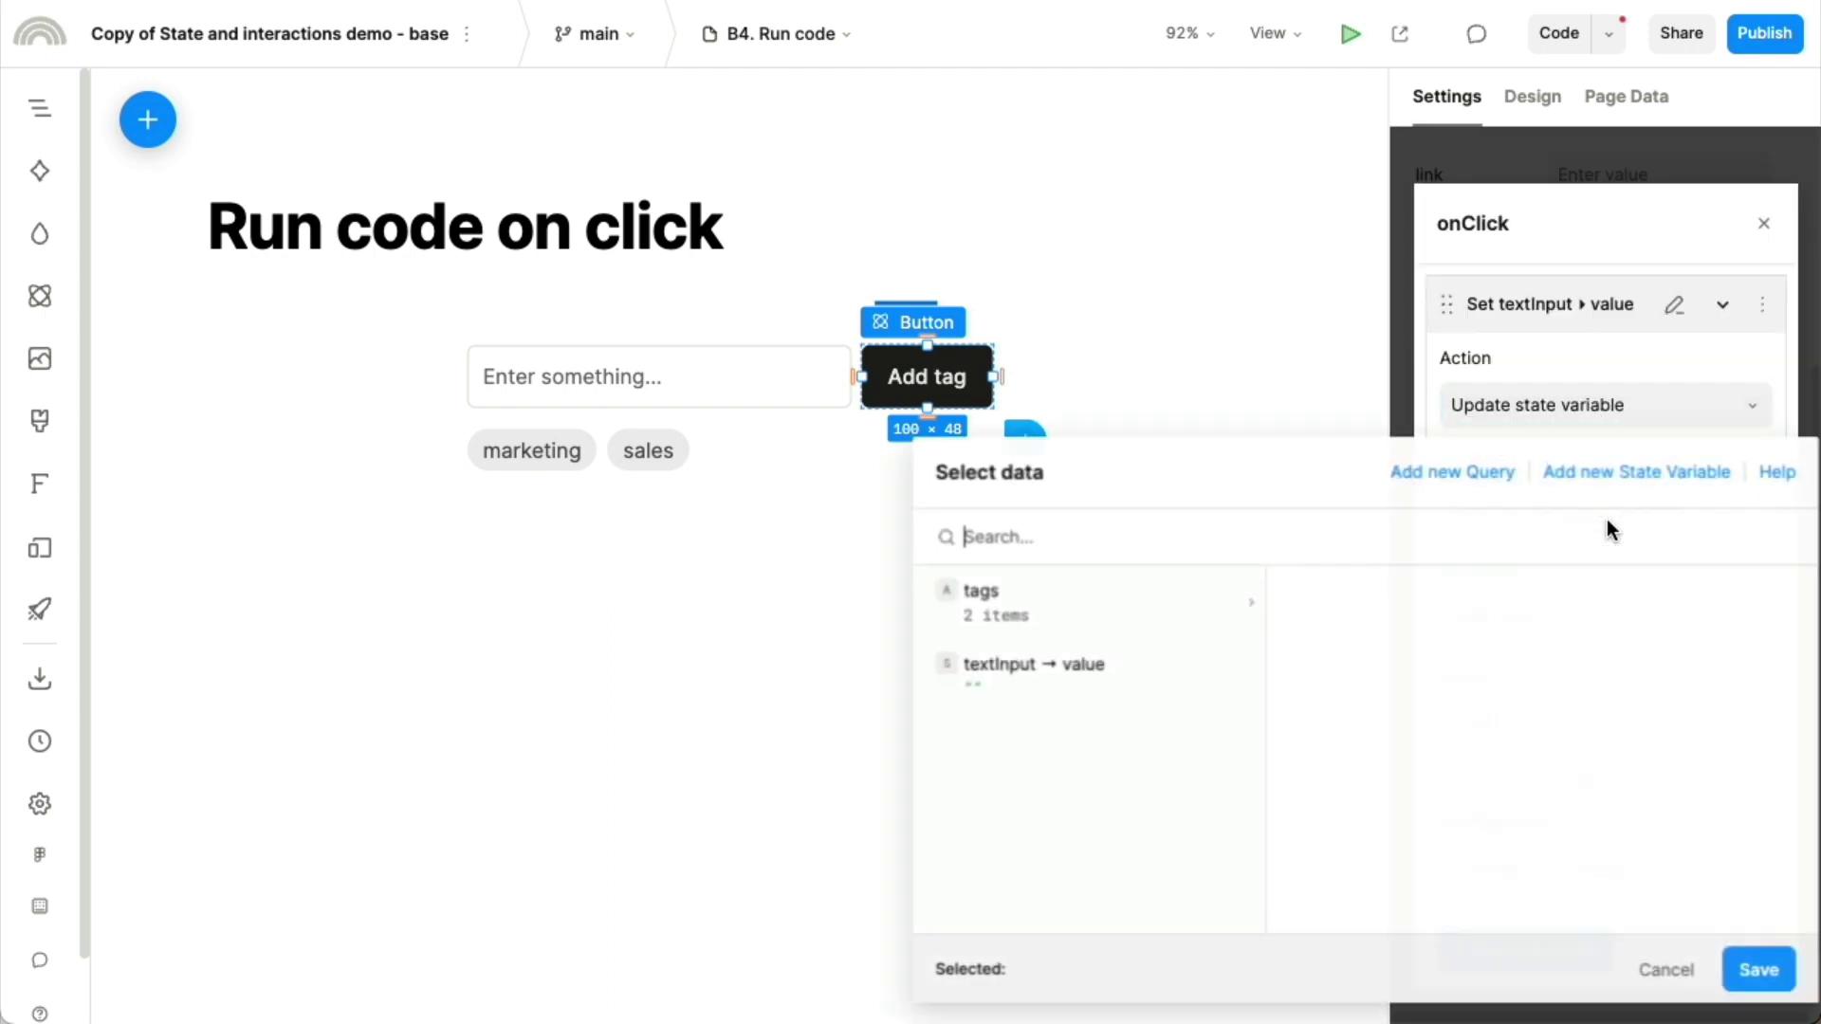
pyautogui.click(998, 613)
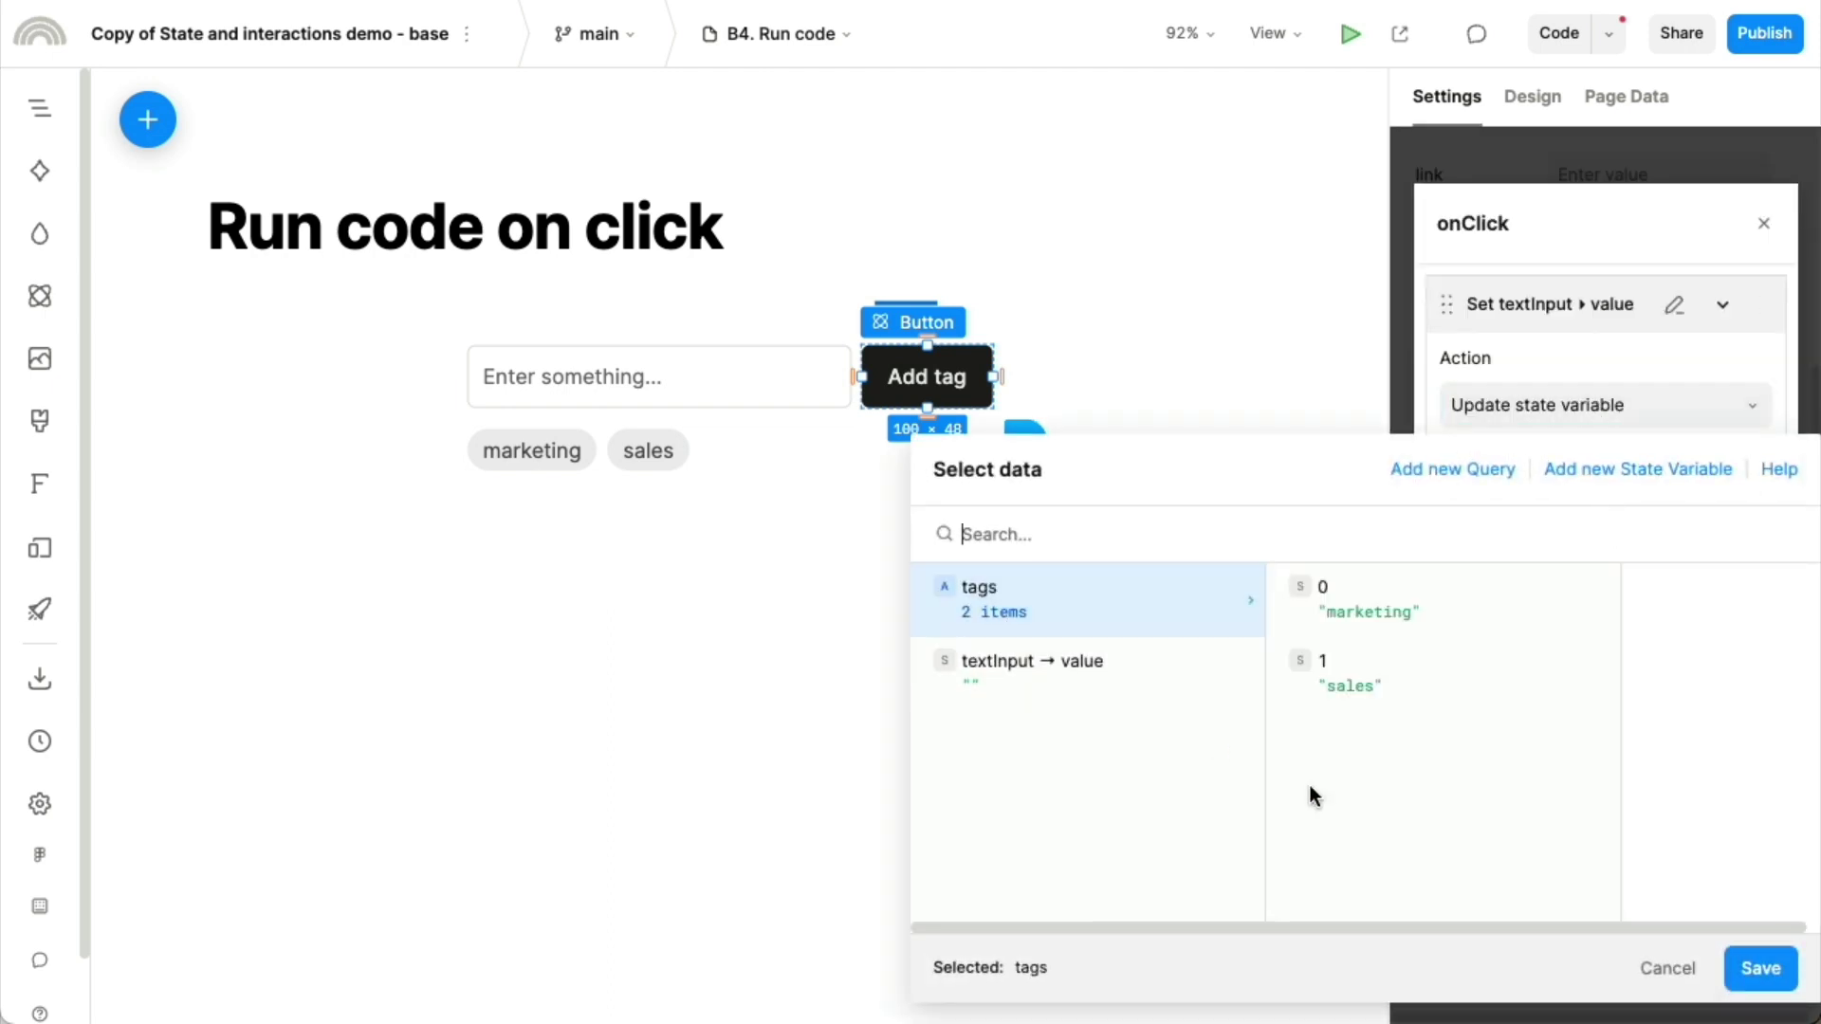
pyautogui.click(1766, 968)
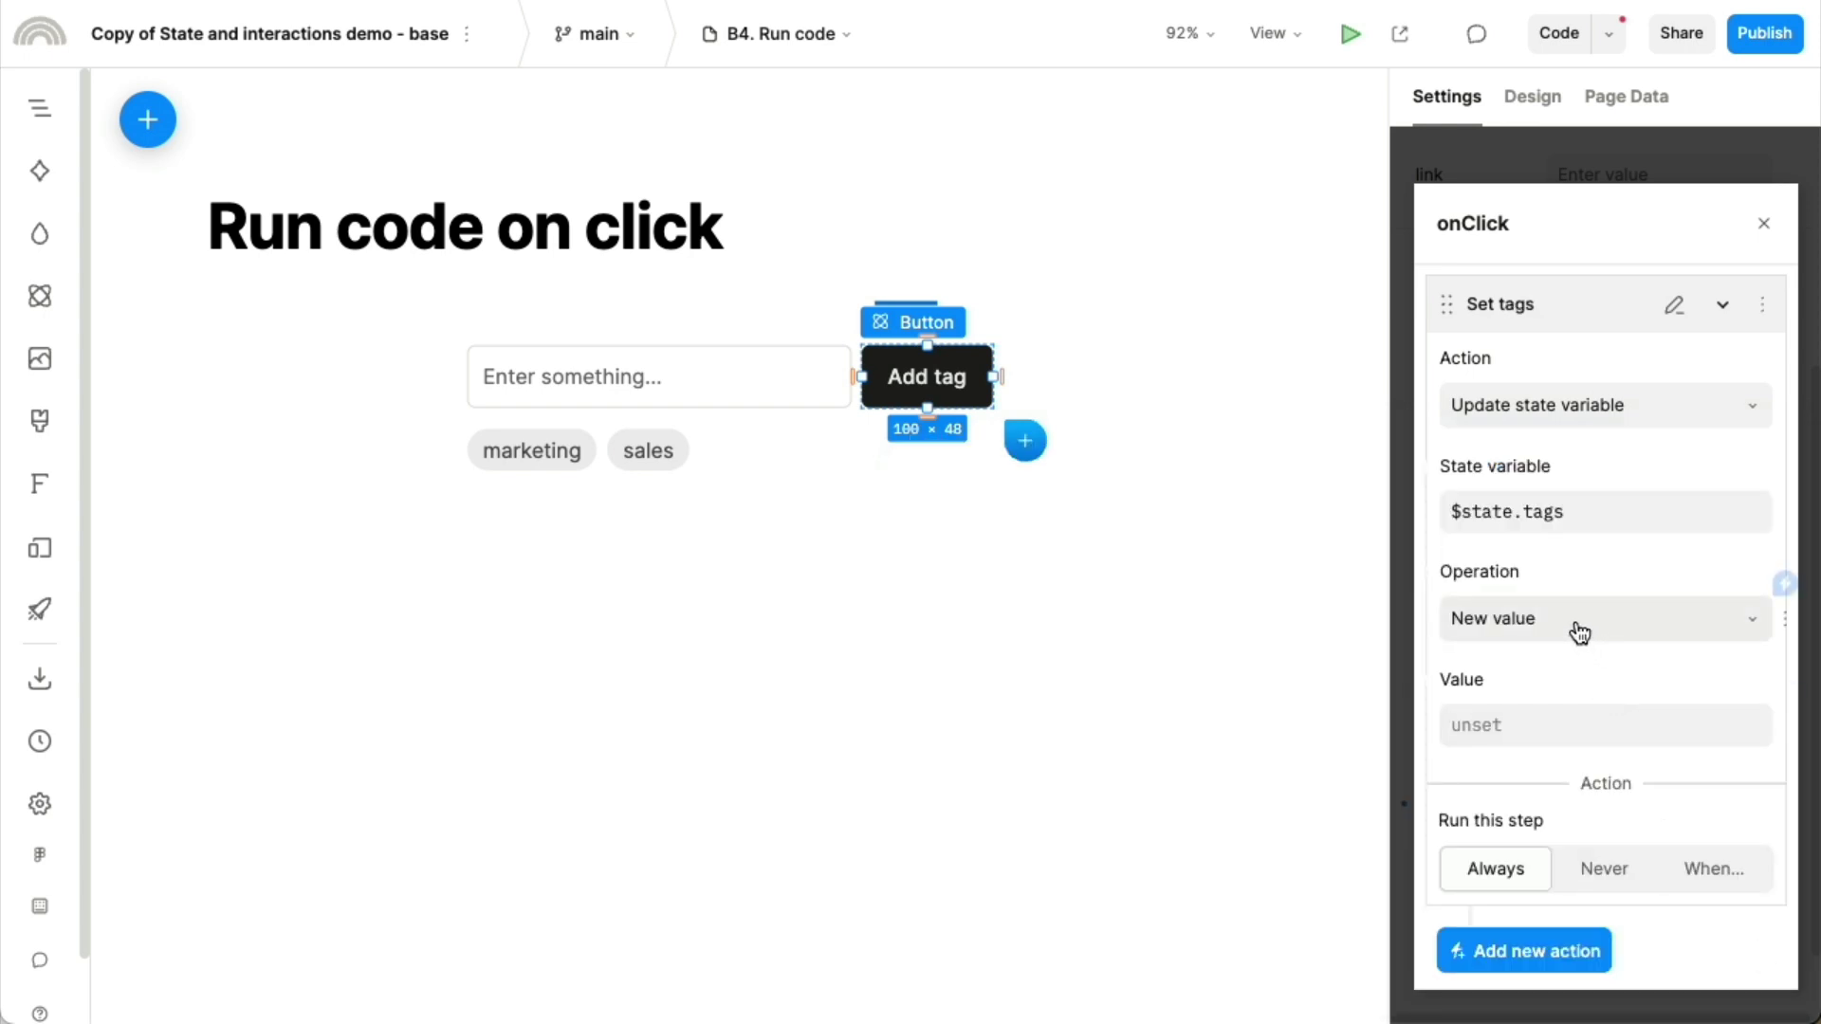
# Step: Change the Add tag button's onClick action from updating a state variable to Custom function
pyautogui.click(1600, 409)
pyautogui.click(1595, 406)
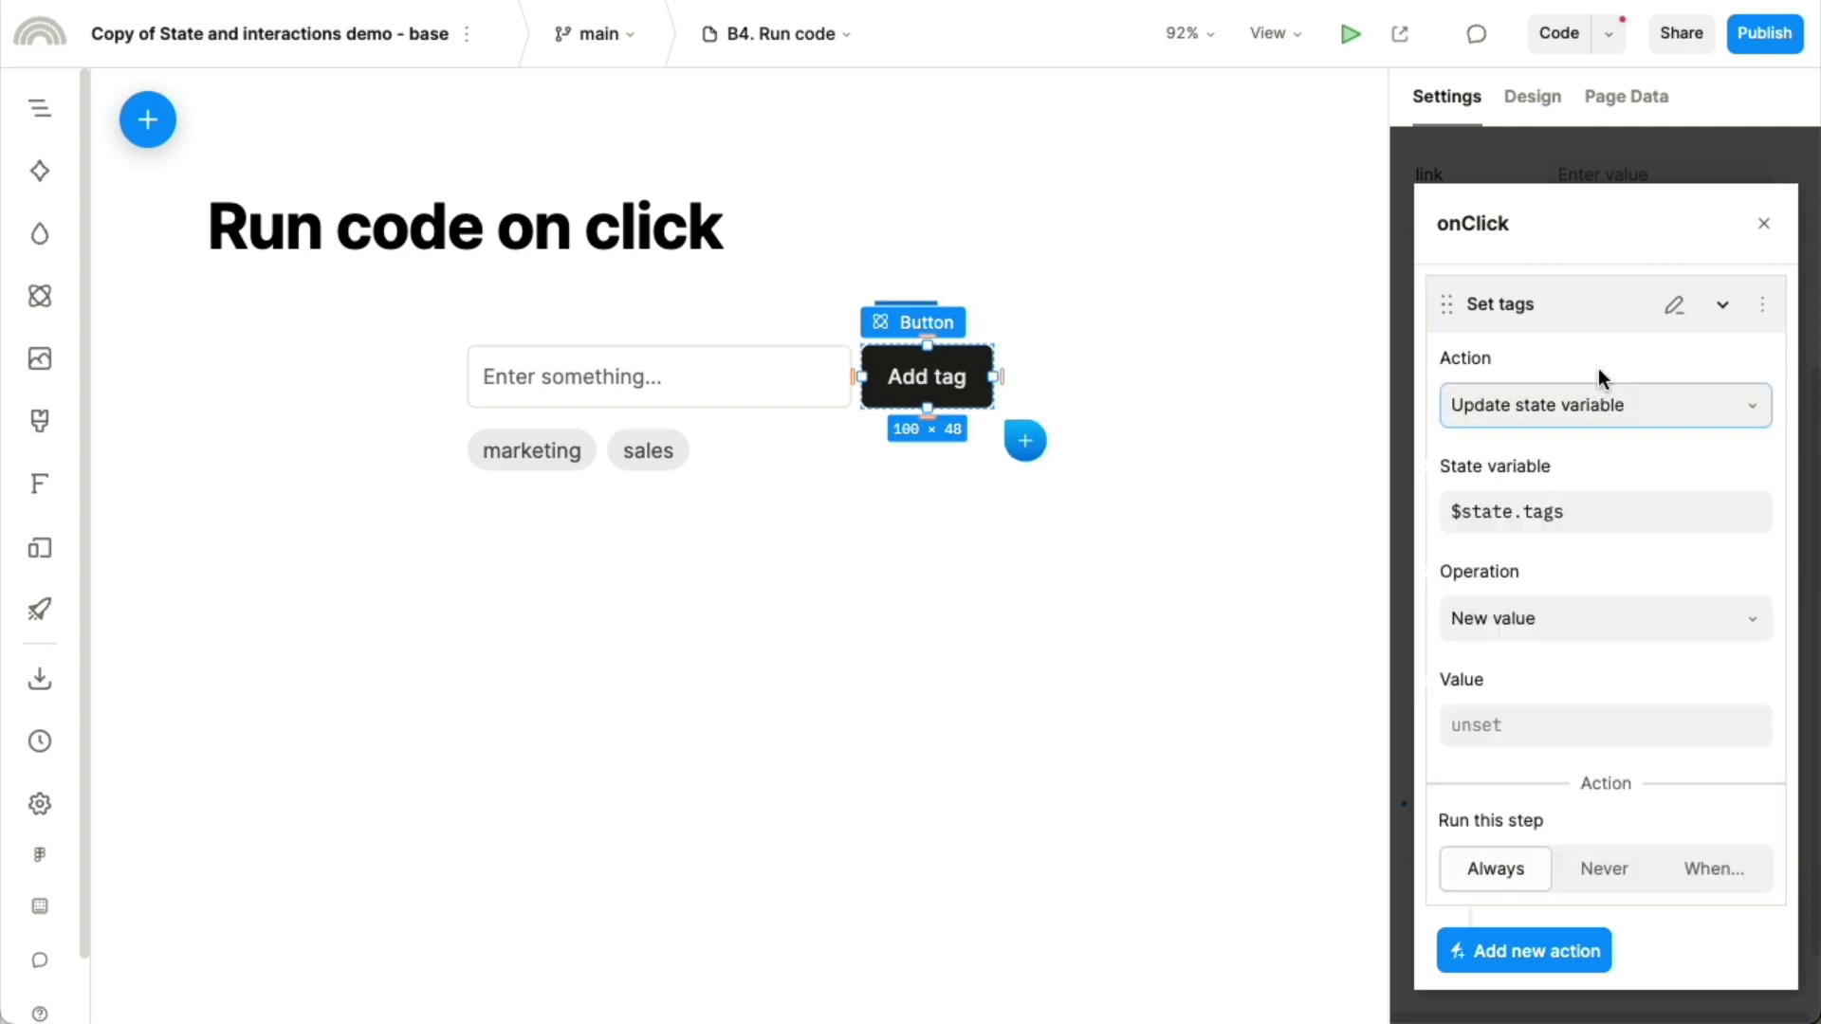
pyautogui.click(1600, 404)
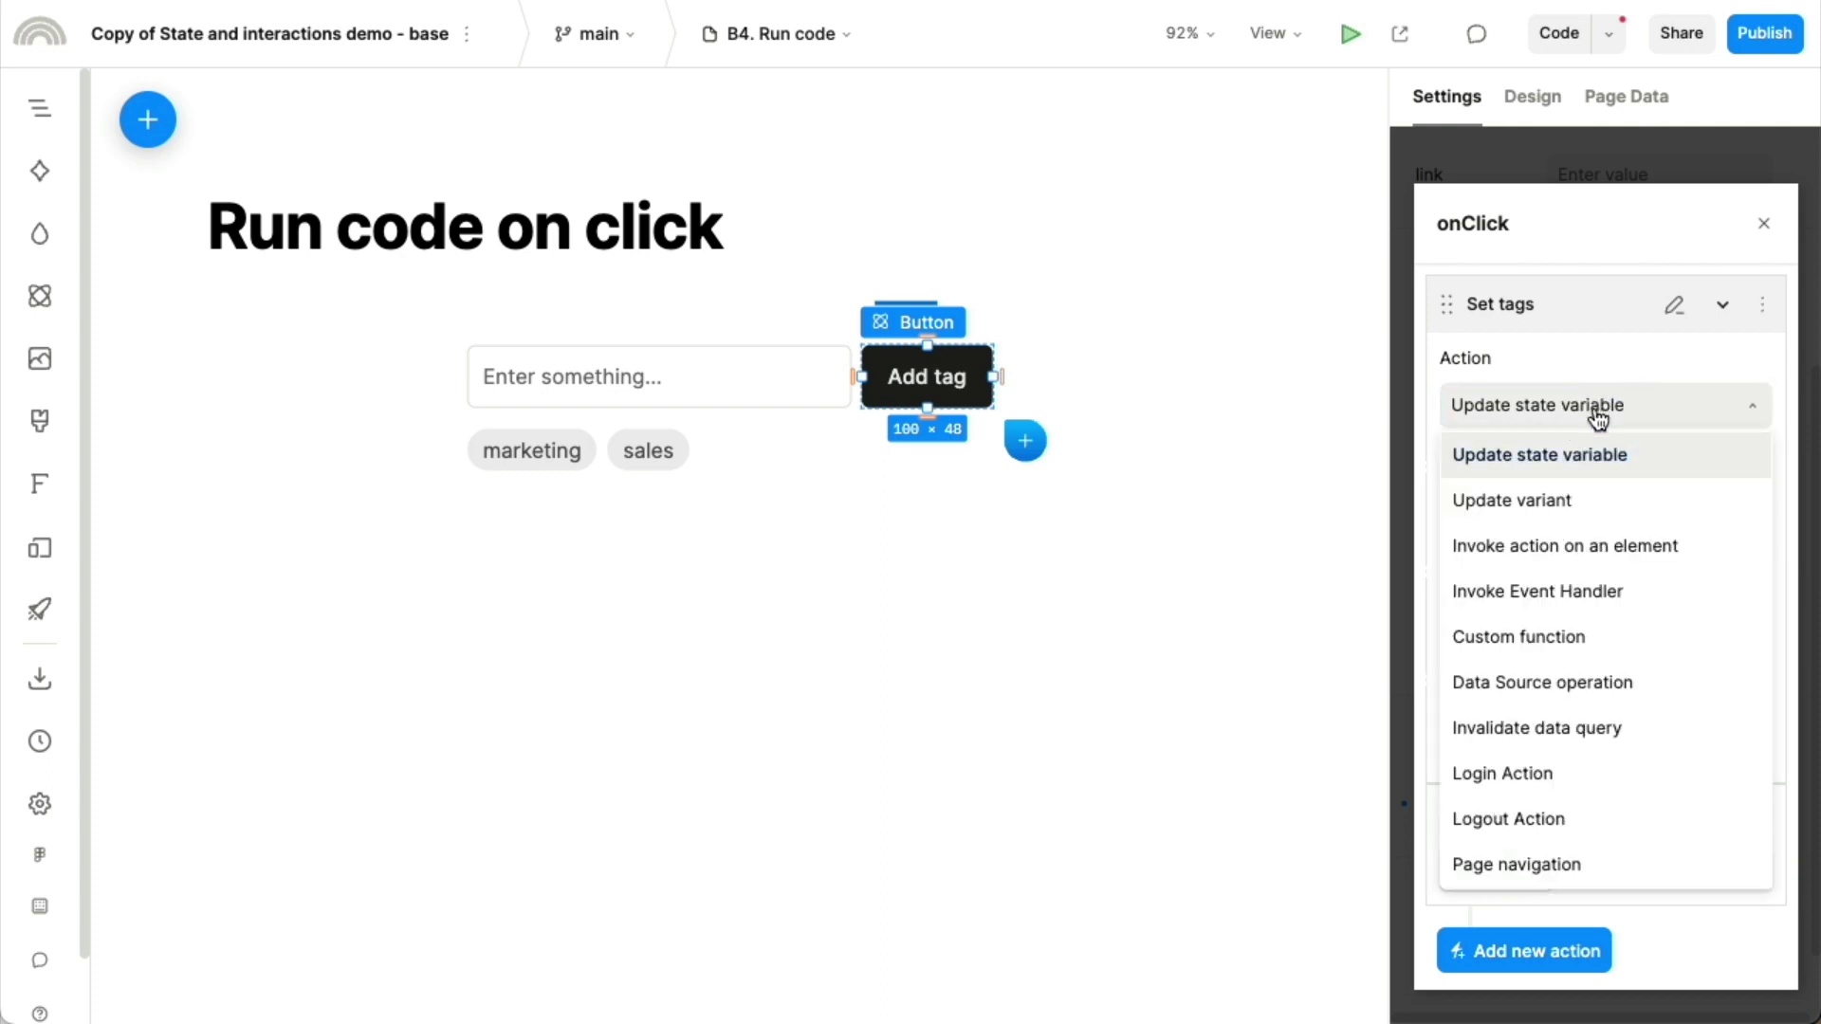
pyautogui.click(1569, 647)
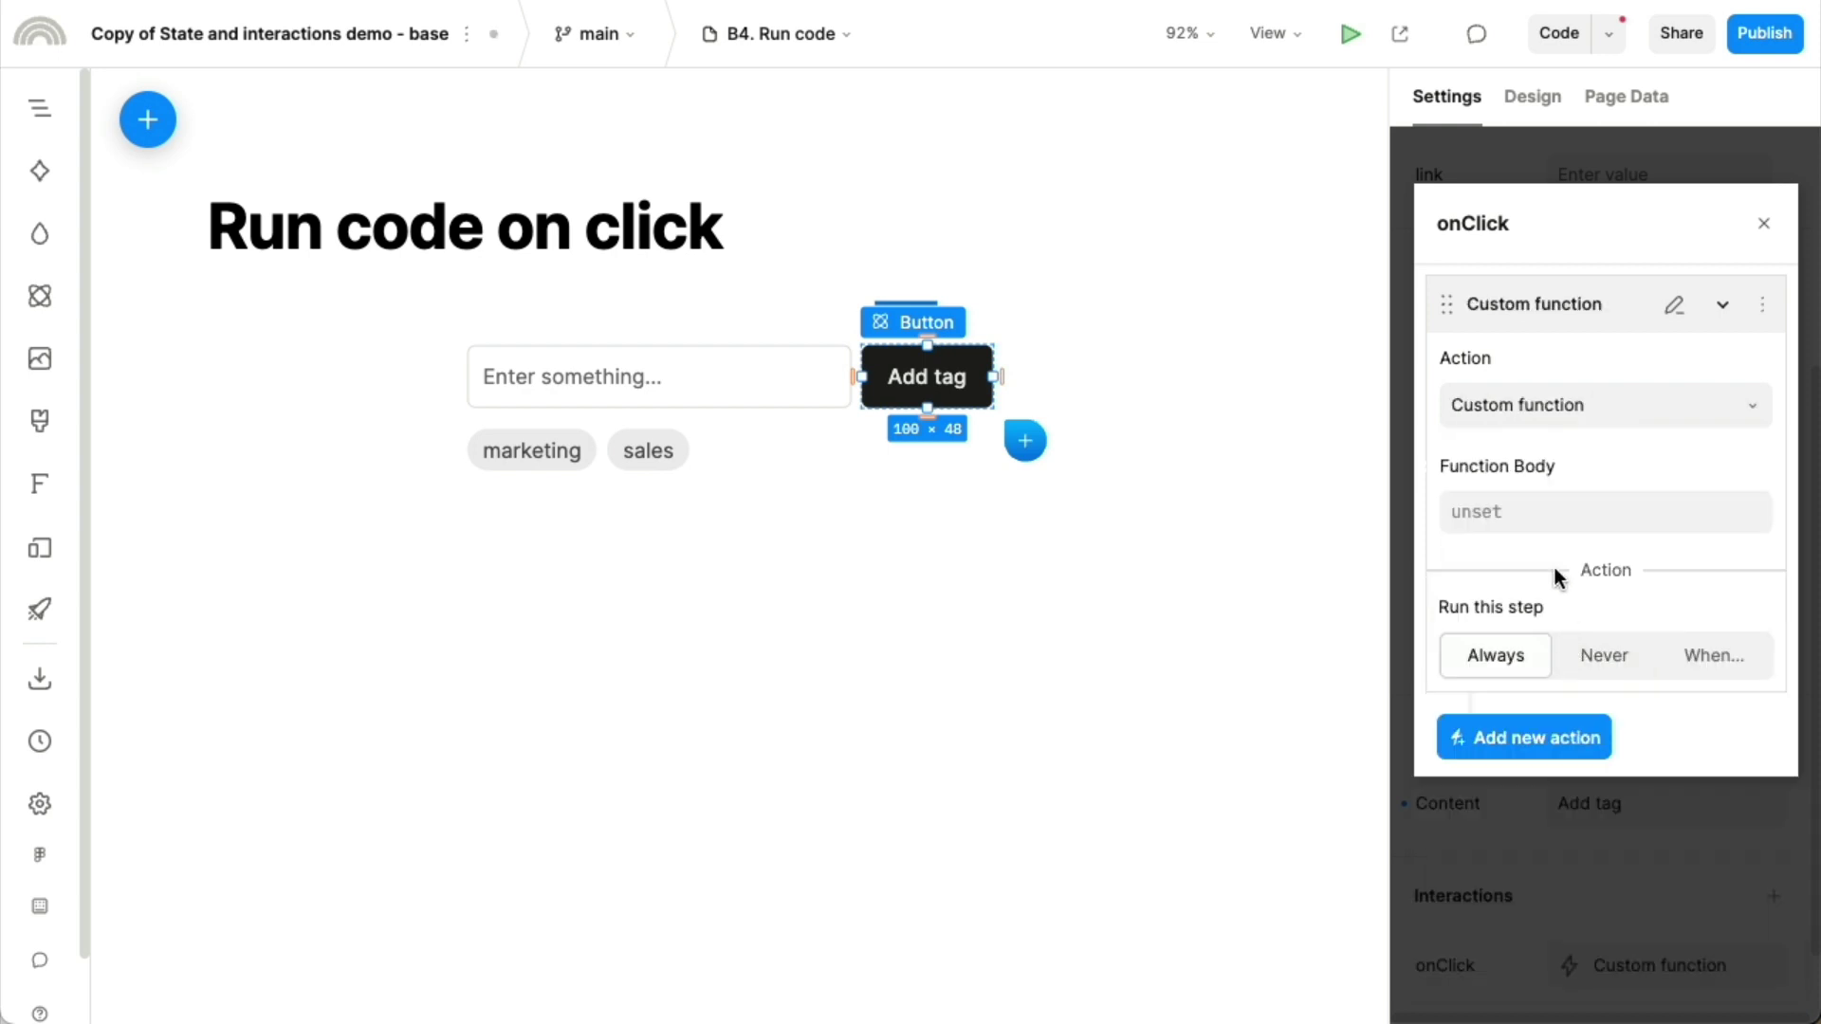
# Step: Begin the custom function's body with a reference to the tags state variable, $state.tags
pyautogui.click(1540, 514)
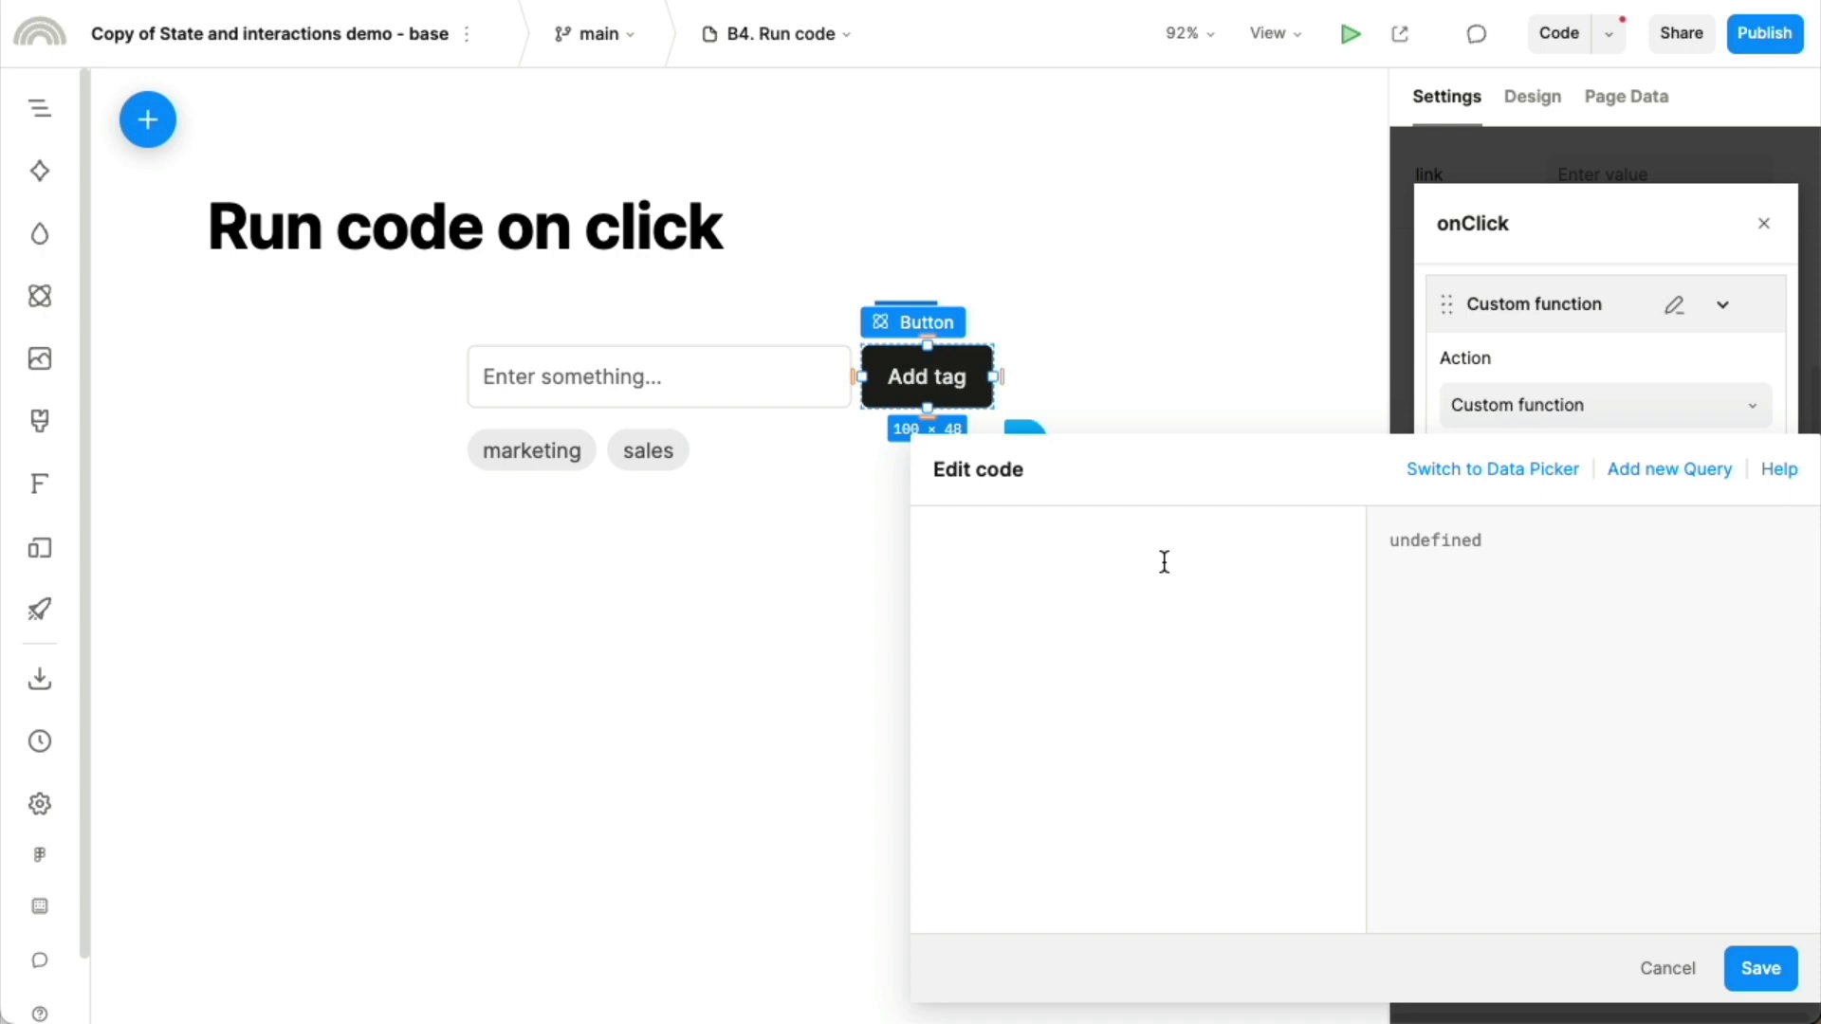
pyautogui.write('$')
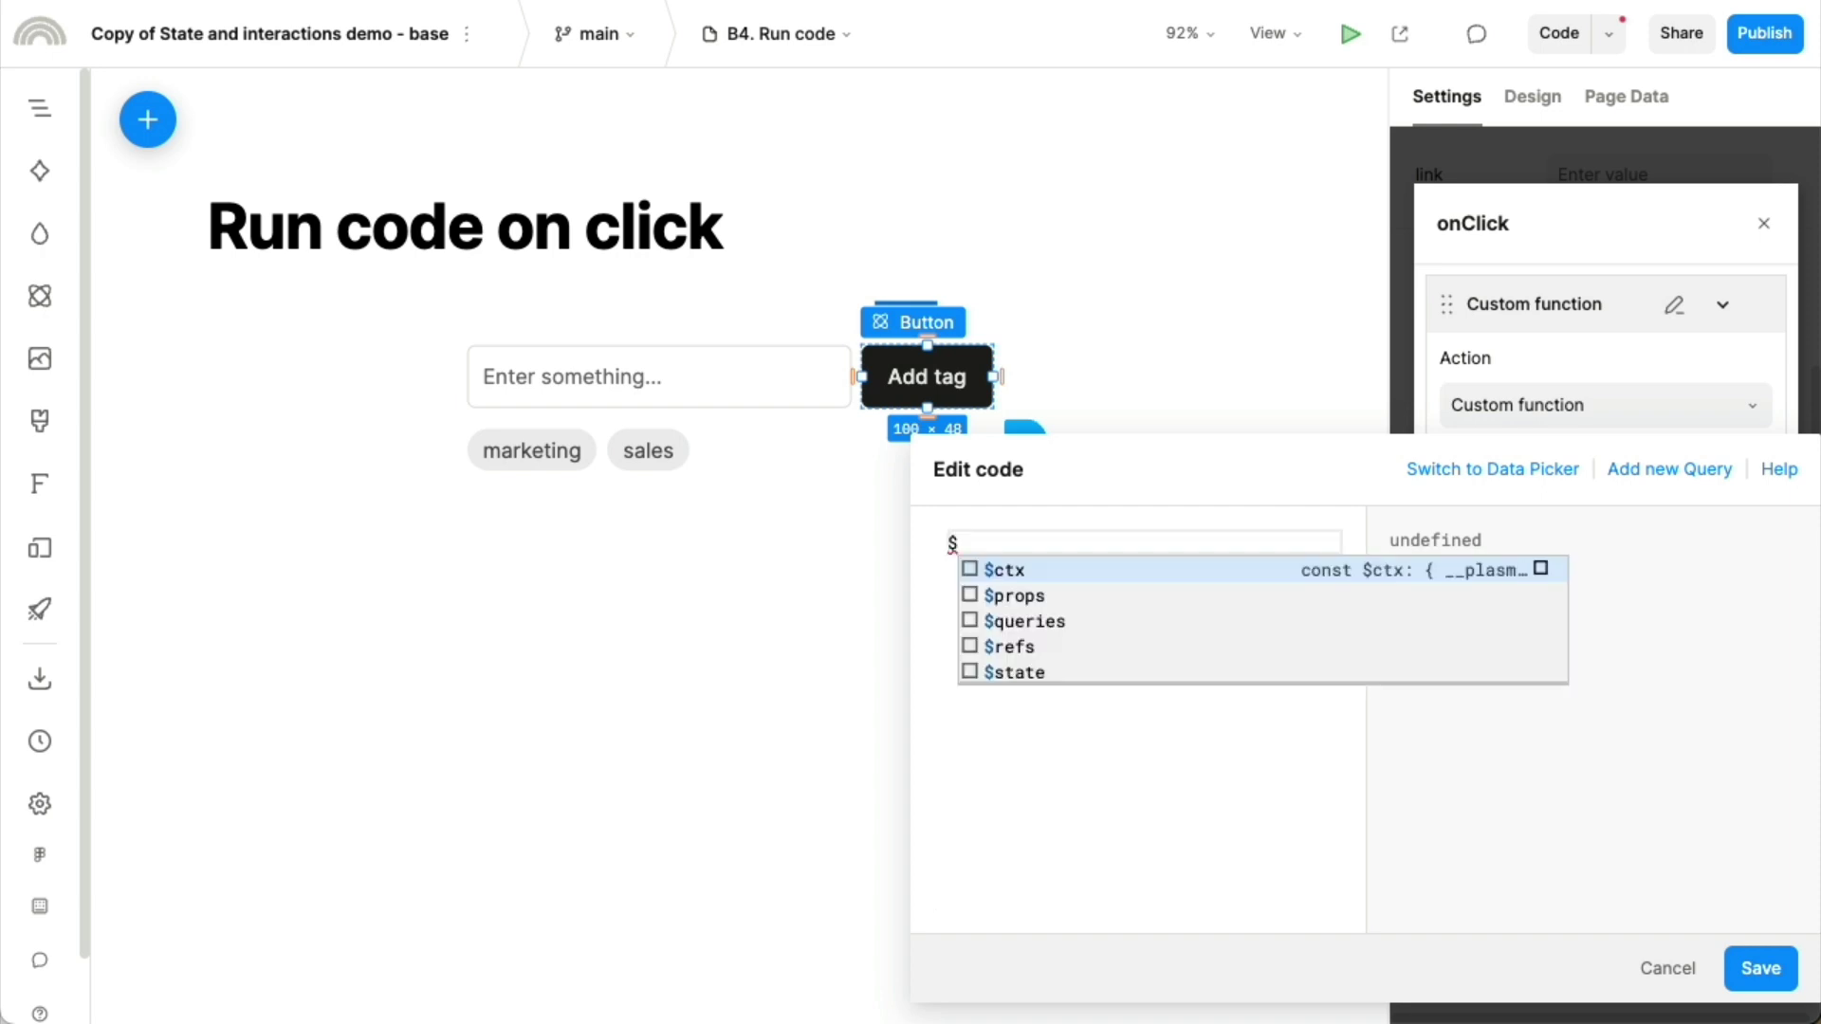
pyautogui.write('state.')
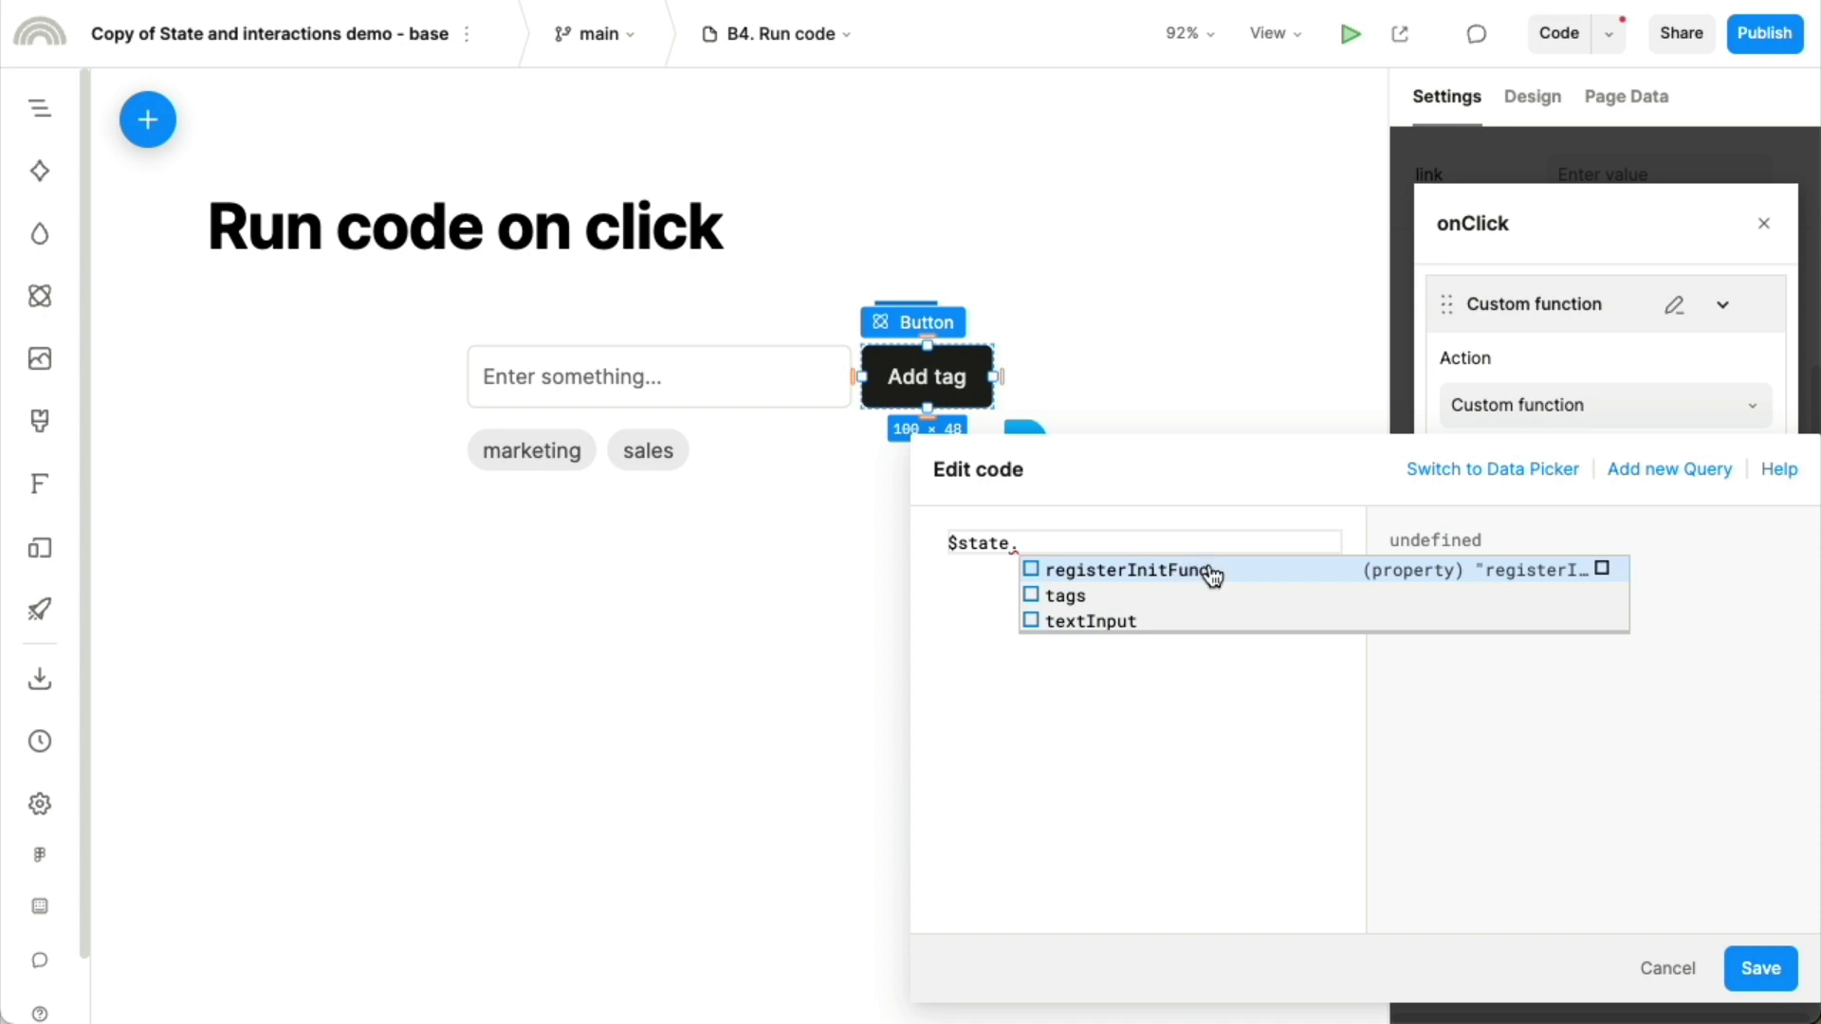
pyautogui.click(1159, 597)
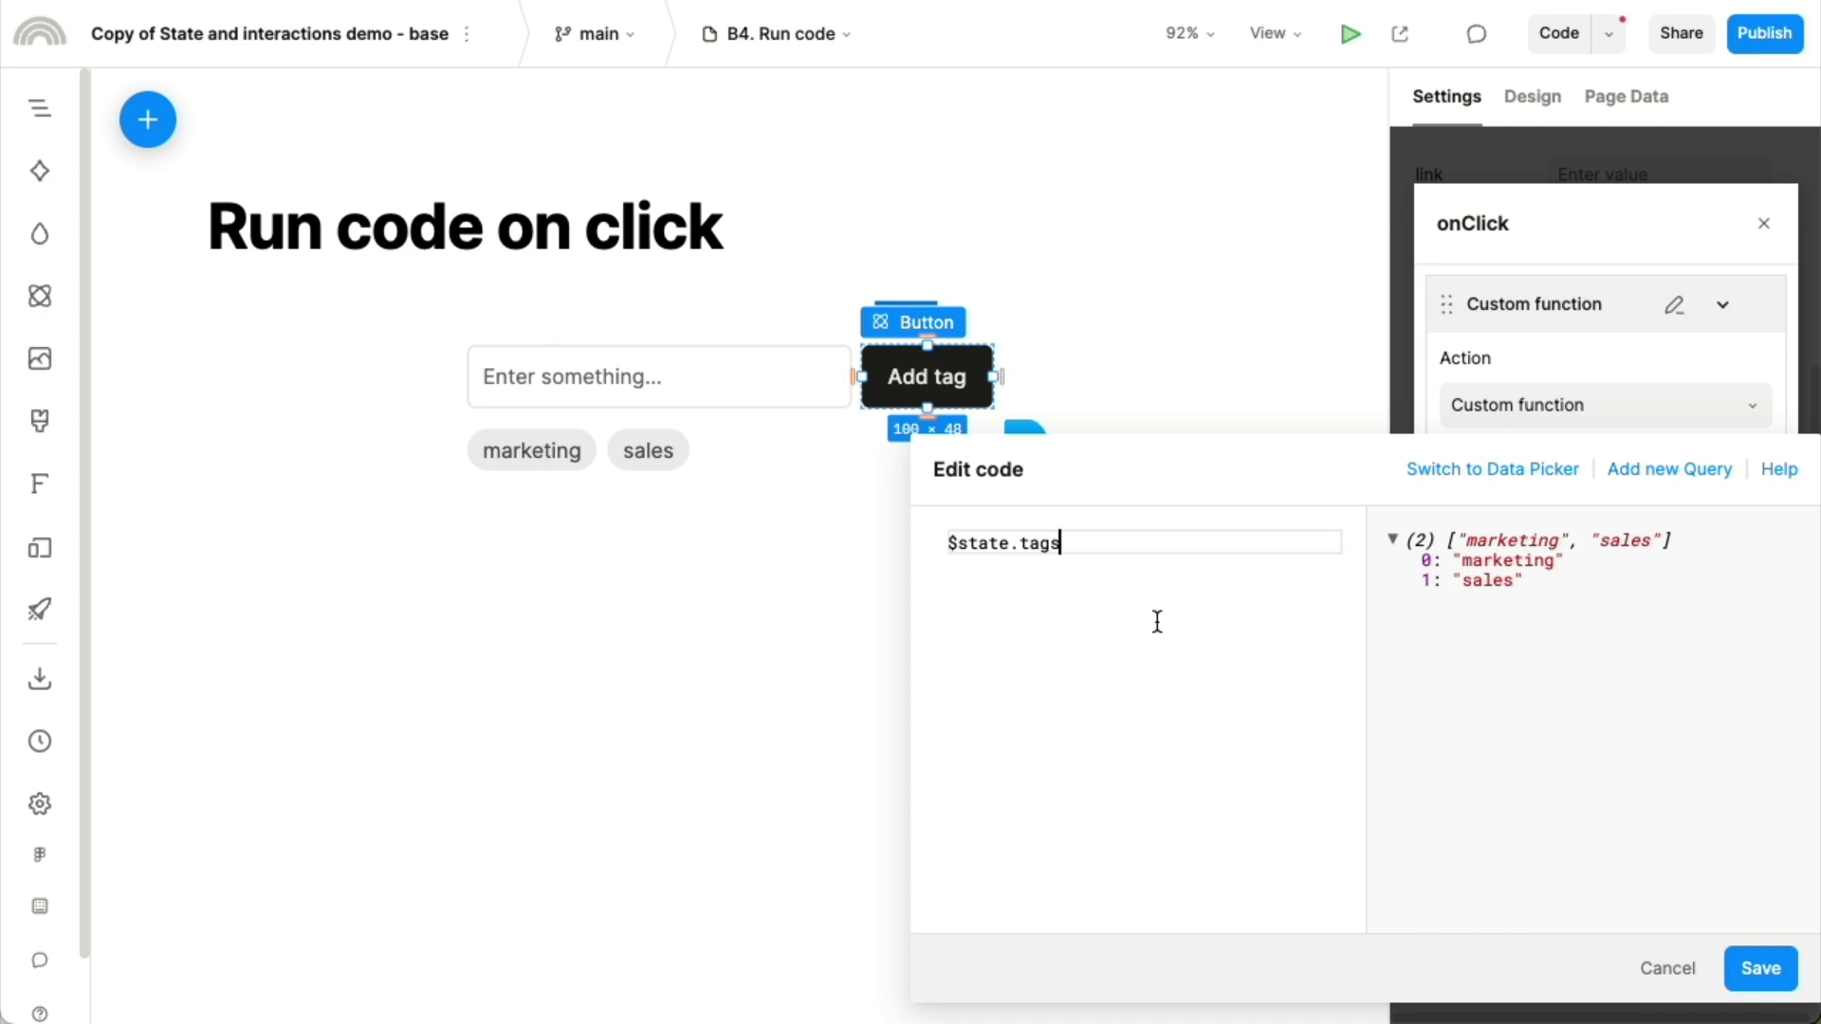
pyautogui.write('= $')
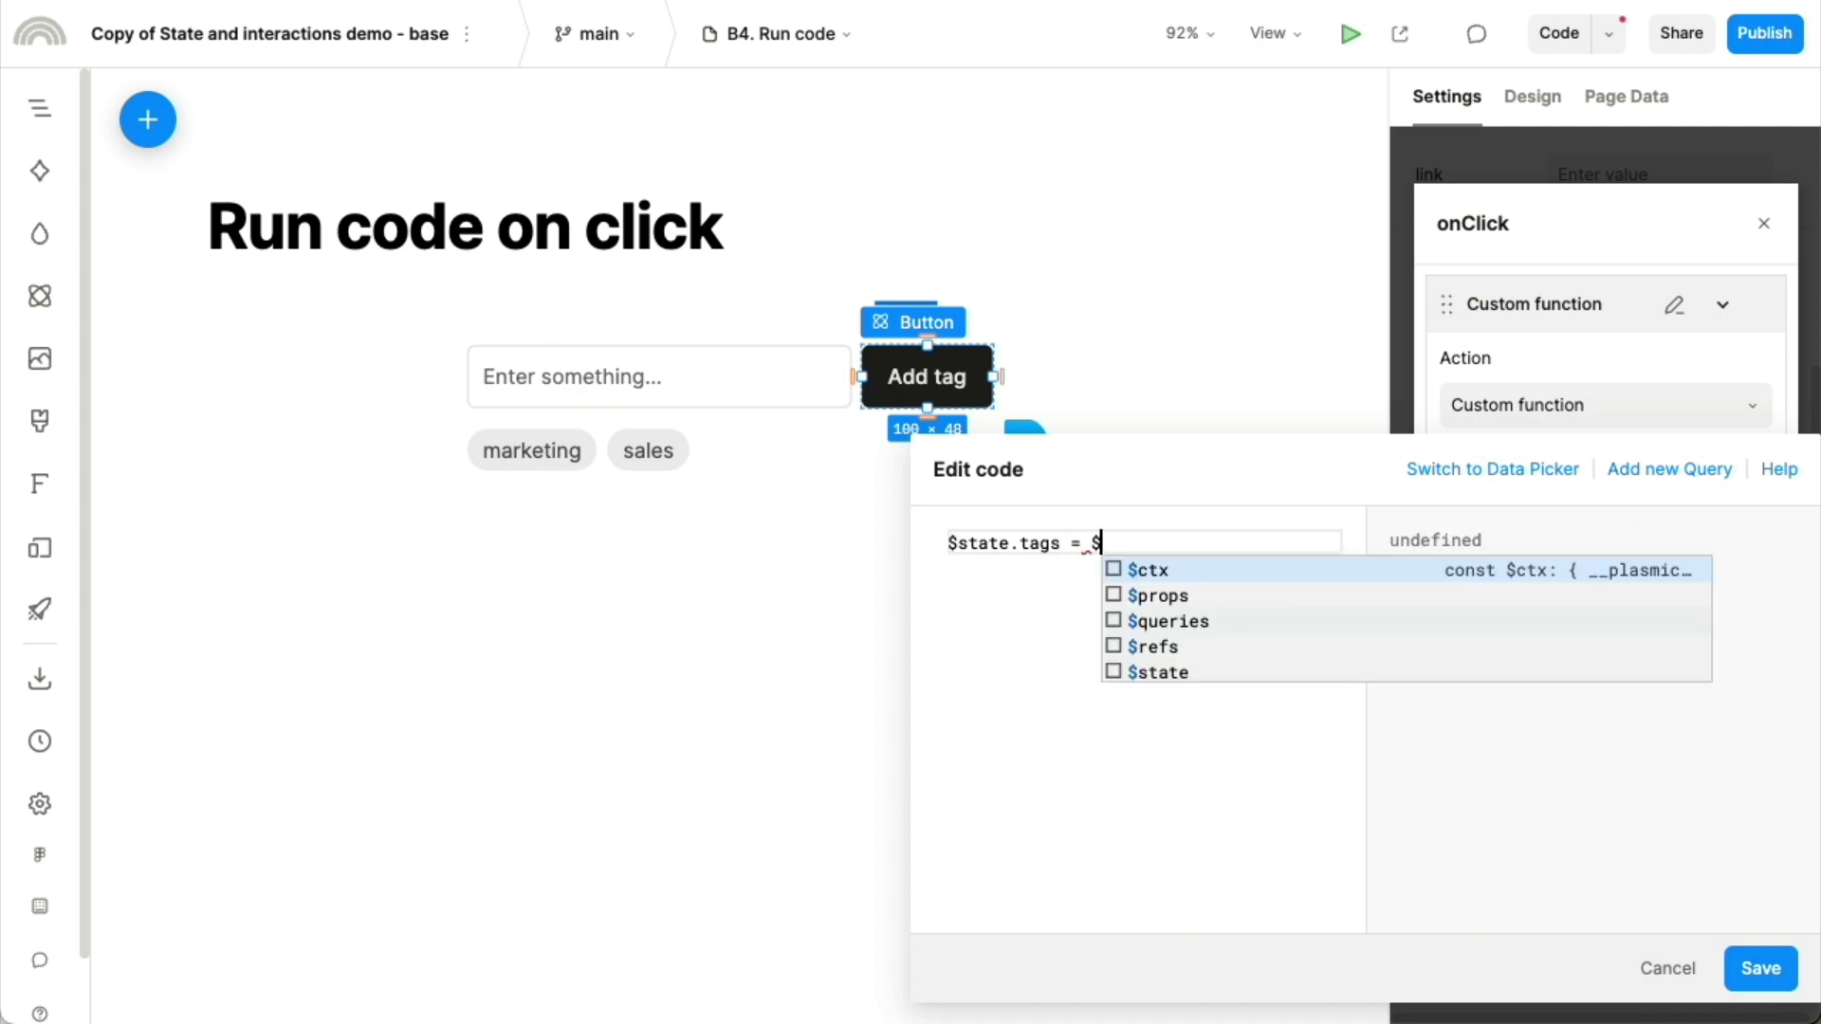
pyautogui.press('BackSpace')
pyautogui.press('BackSpace')
pyautogui.press('BackSpace')
pyautogui.press('BackSpace')
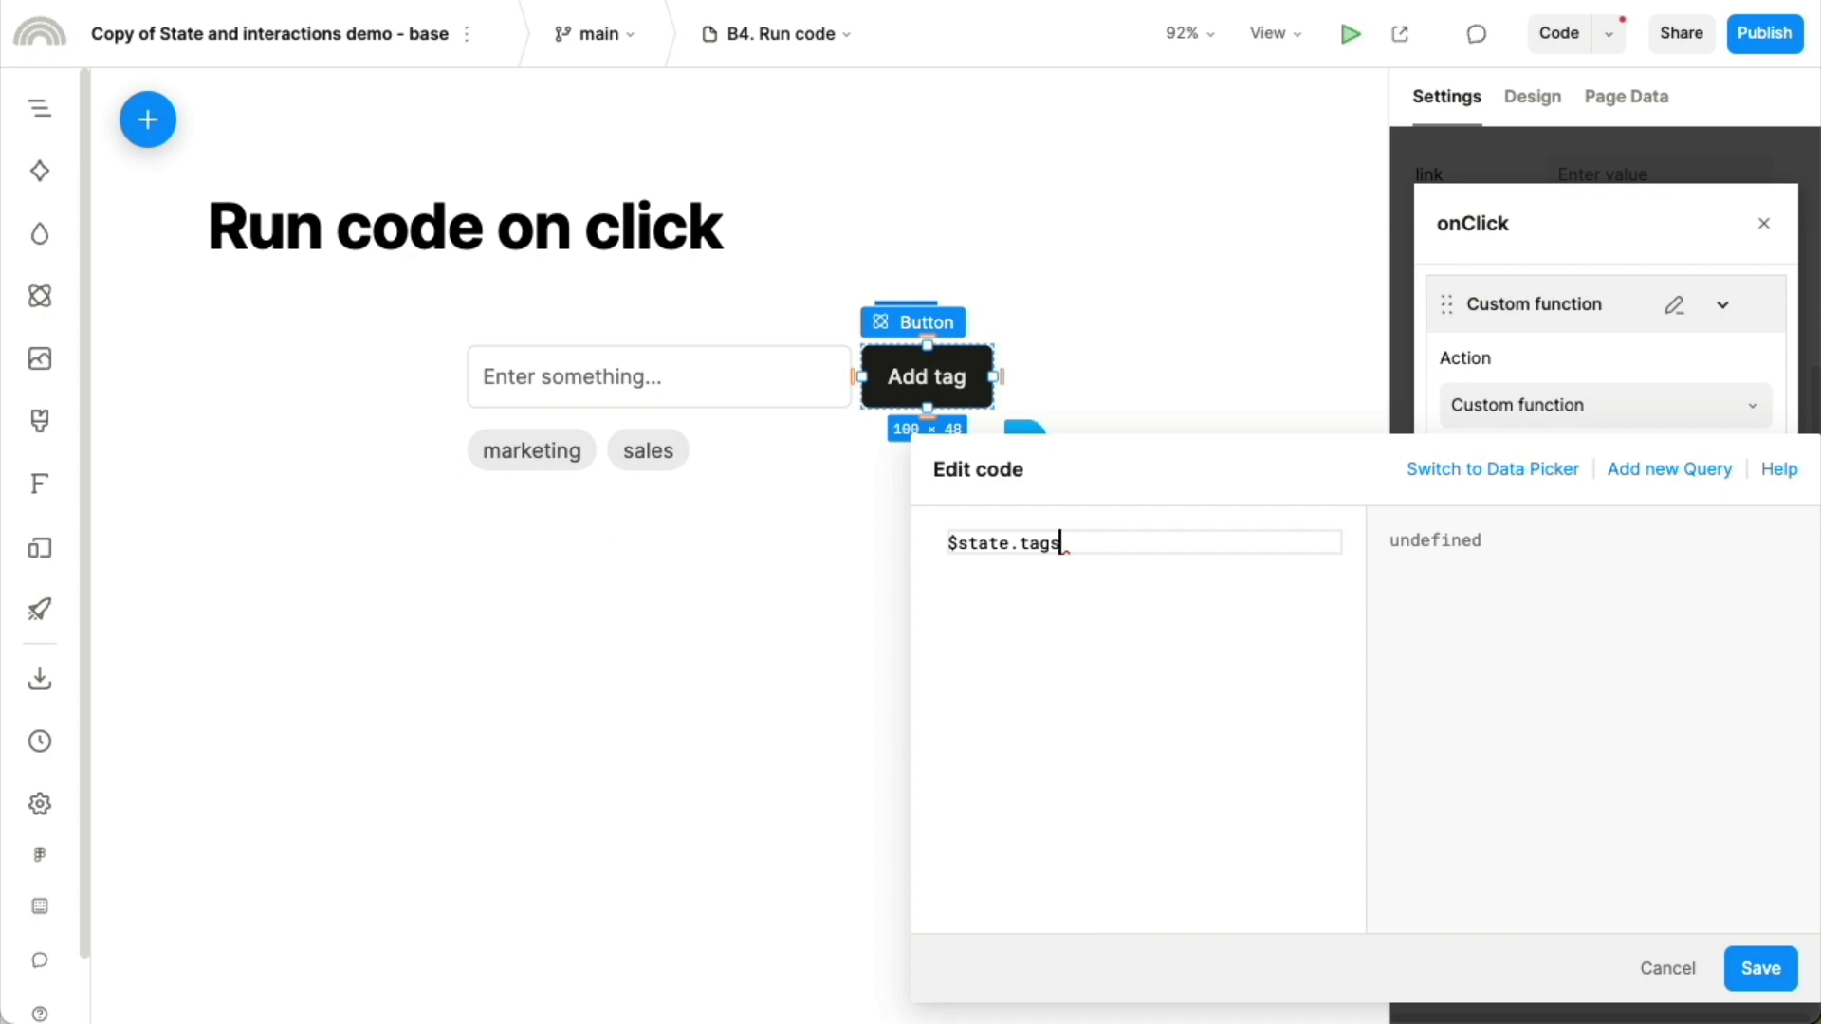
# Step: Complete the function body as $state.tags.push($state.textInput.value) and save the code
pyautogui.write('.push($')
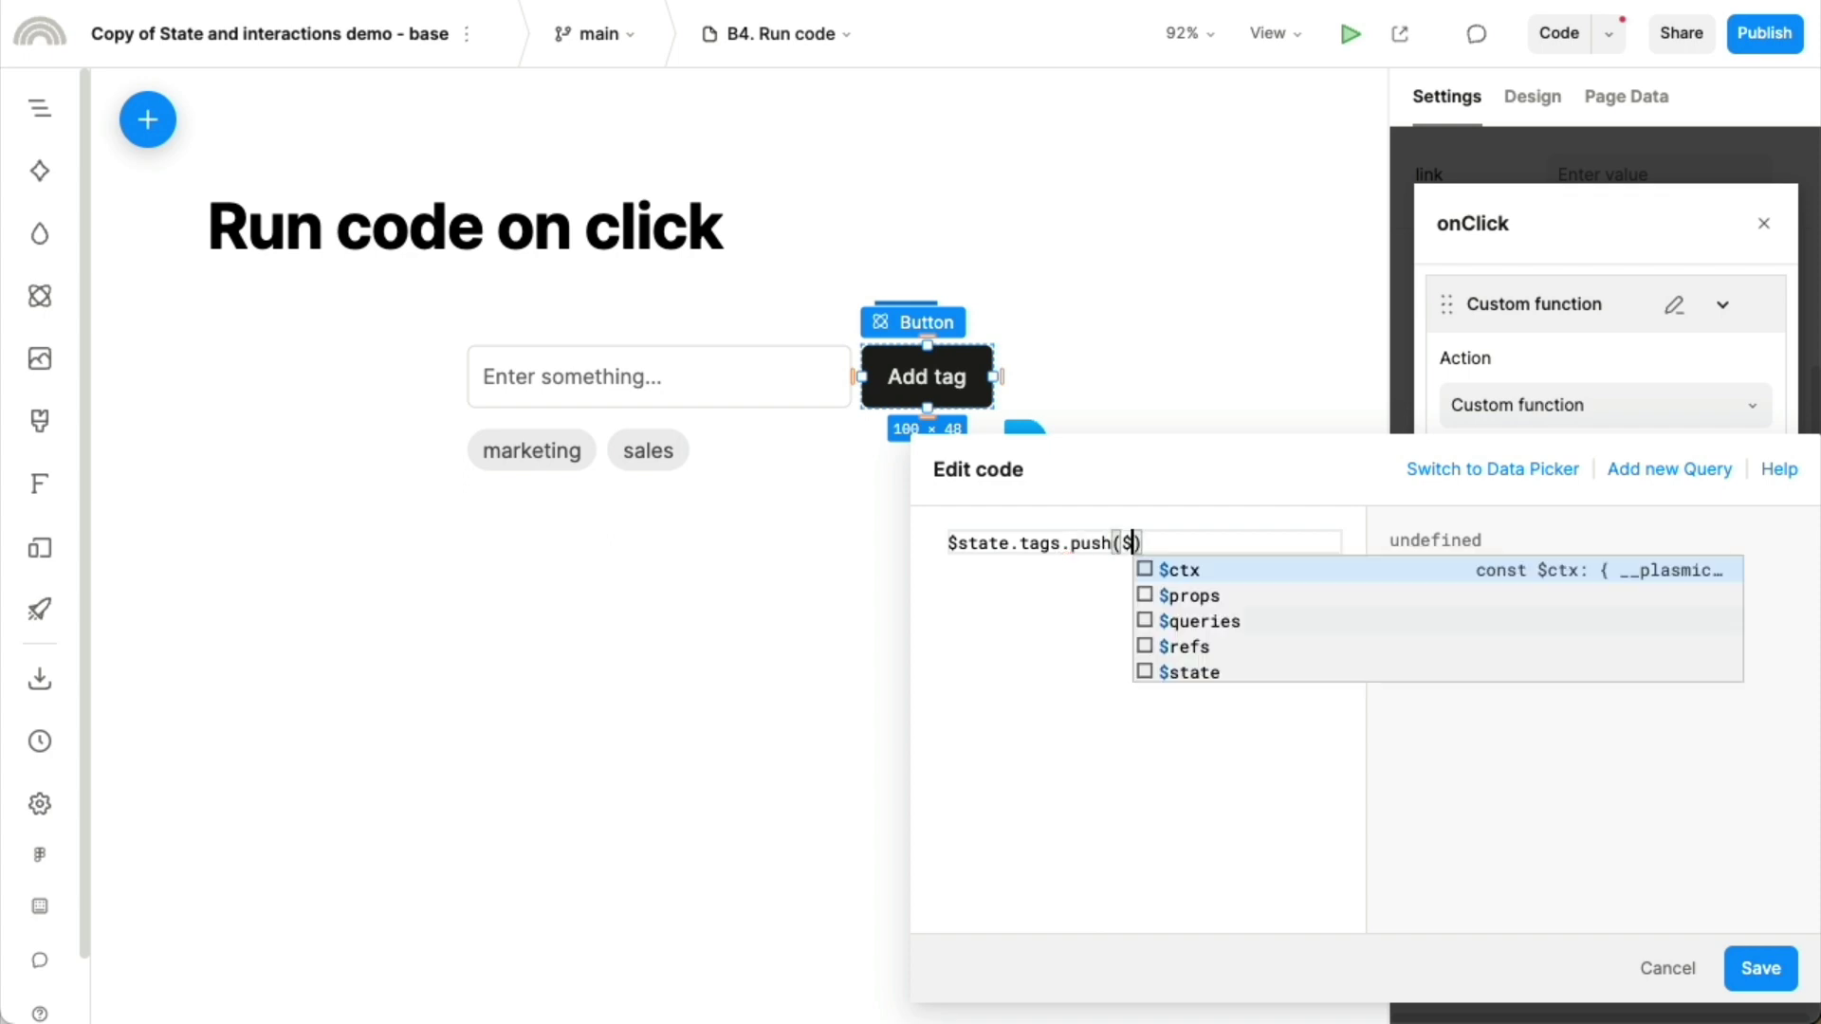
pyautogui.write('state.')
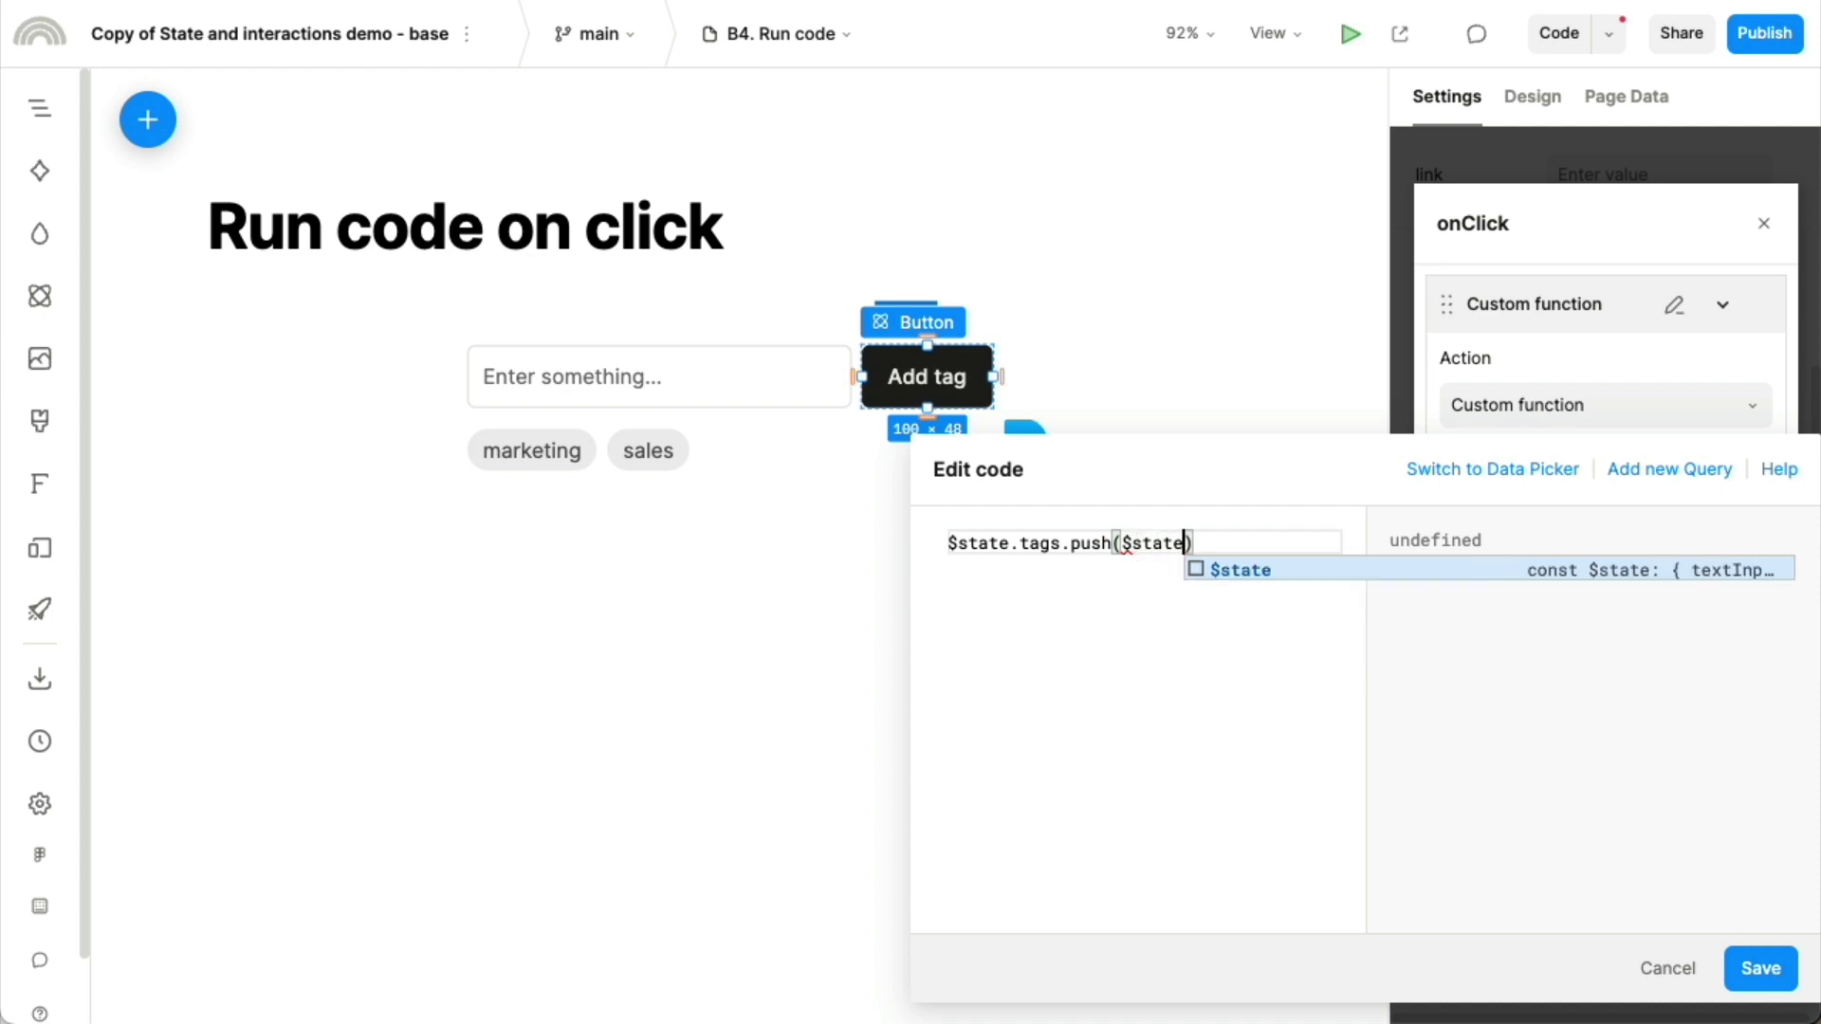
pyautogui.write('textInput.value')
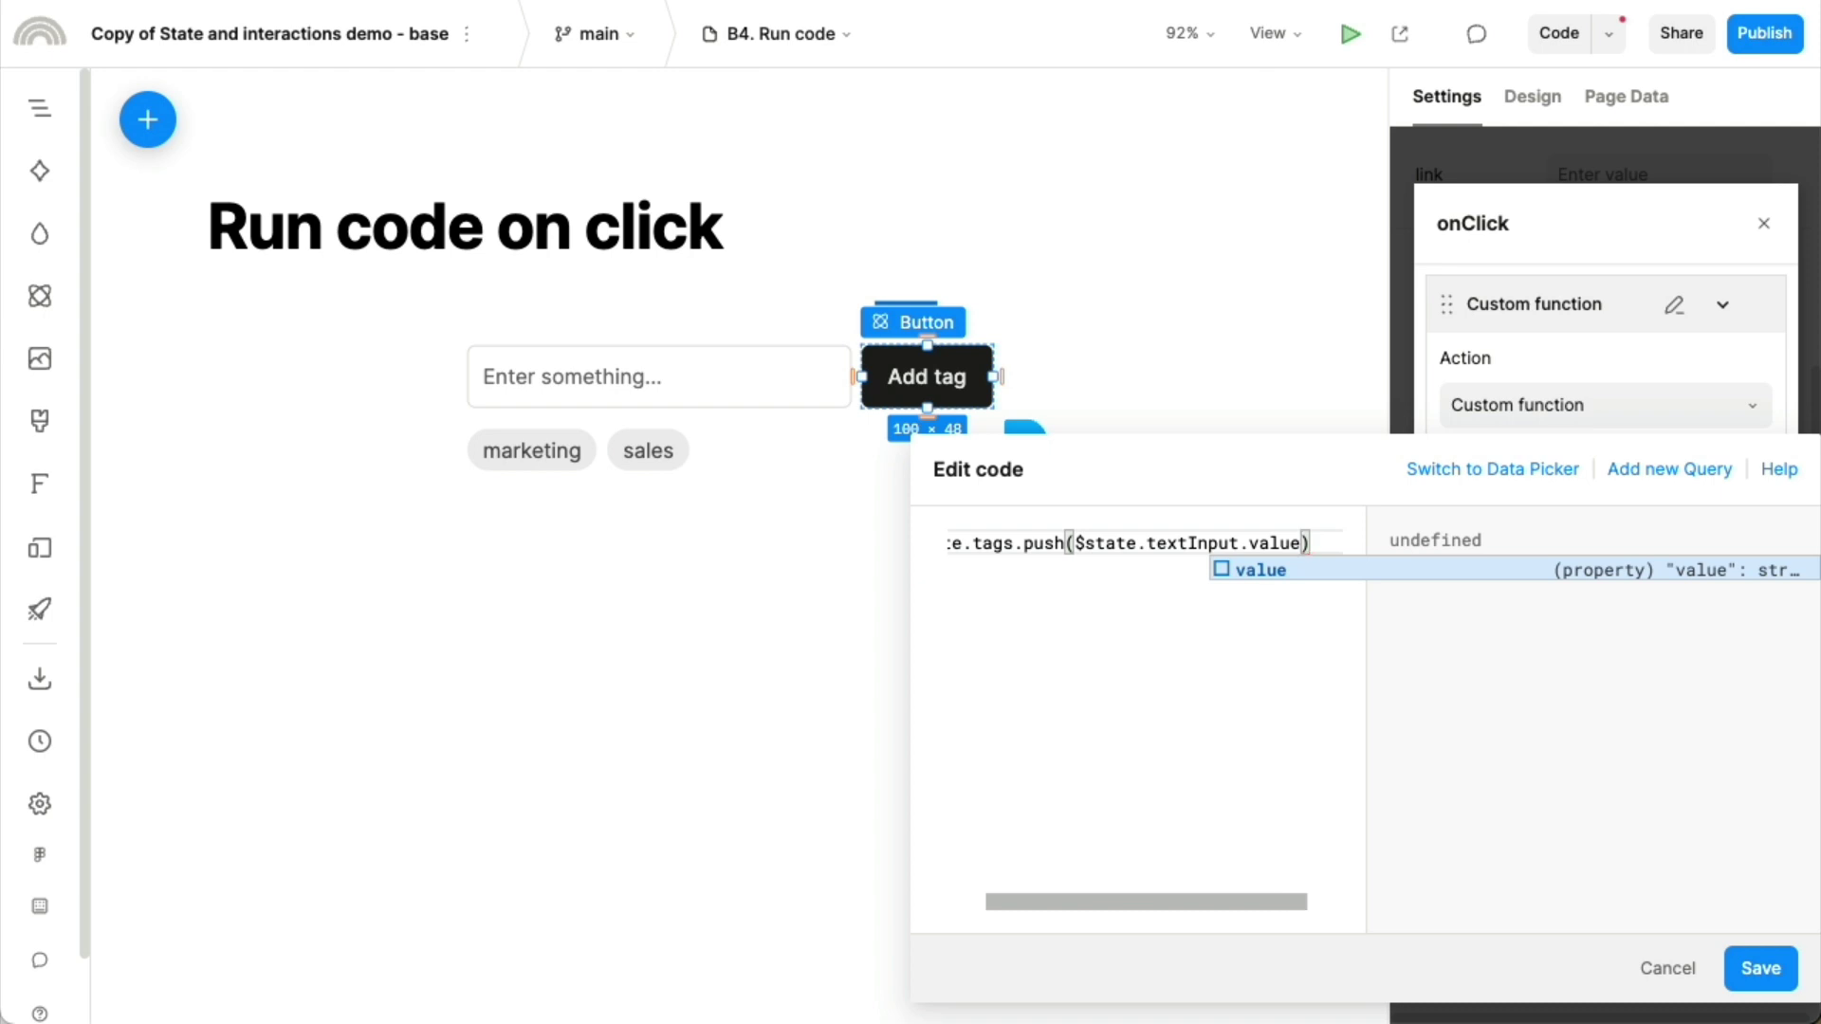
pyautogui.moveTo(1186, 749); pyautogui.dragTo(1349, 778)
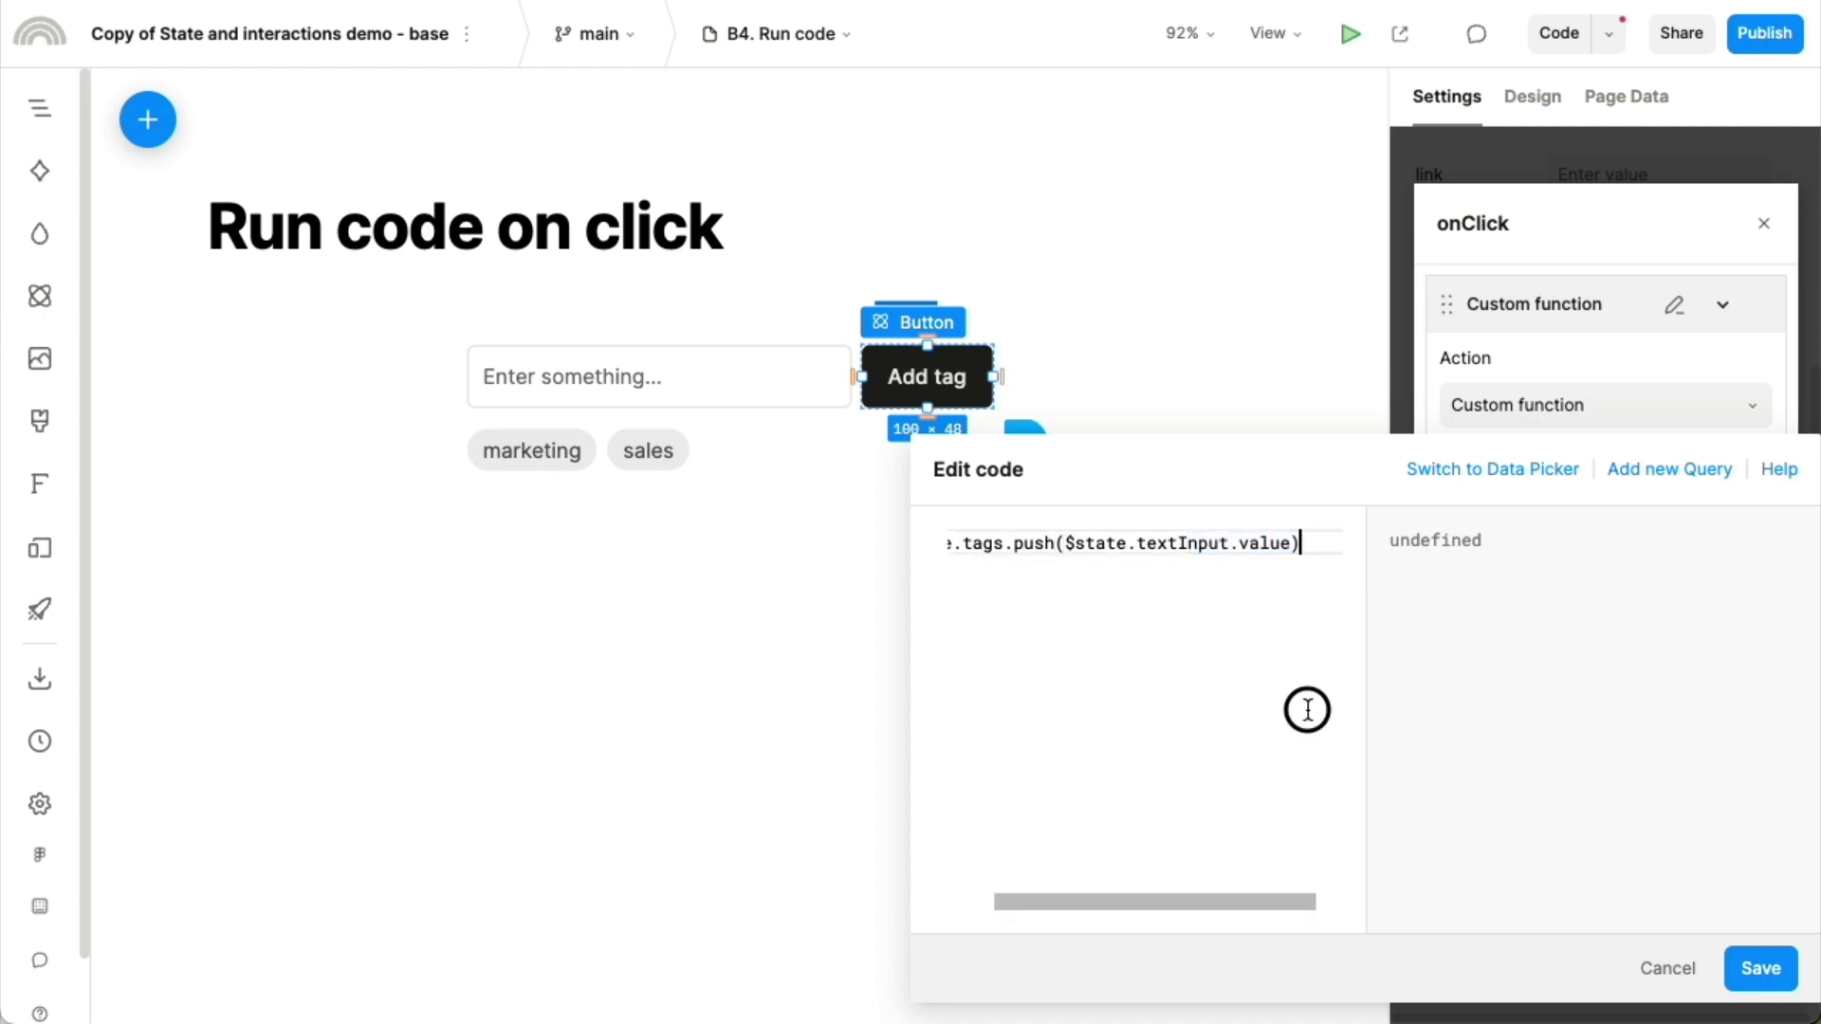
pyautogui.click(1760, 970)
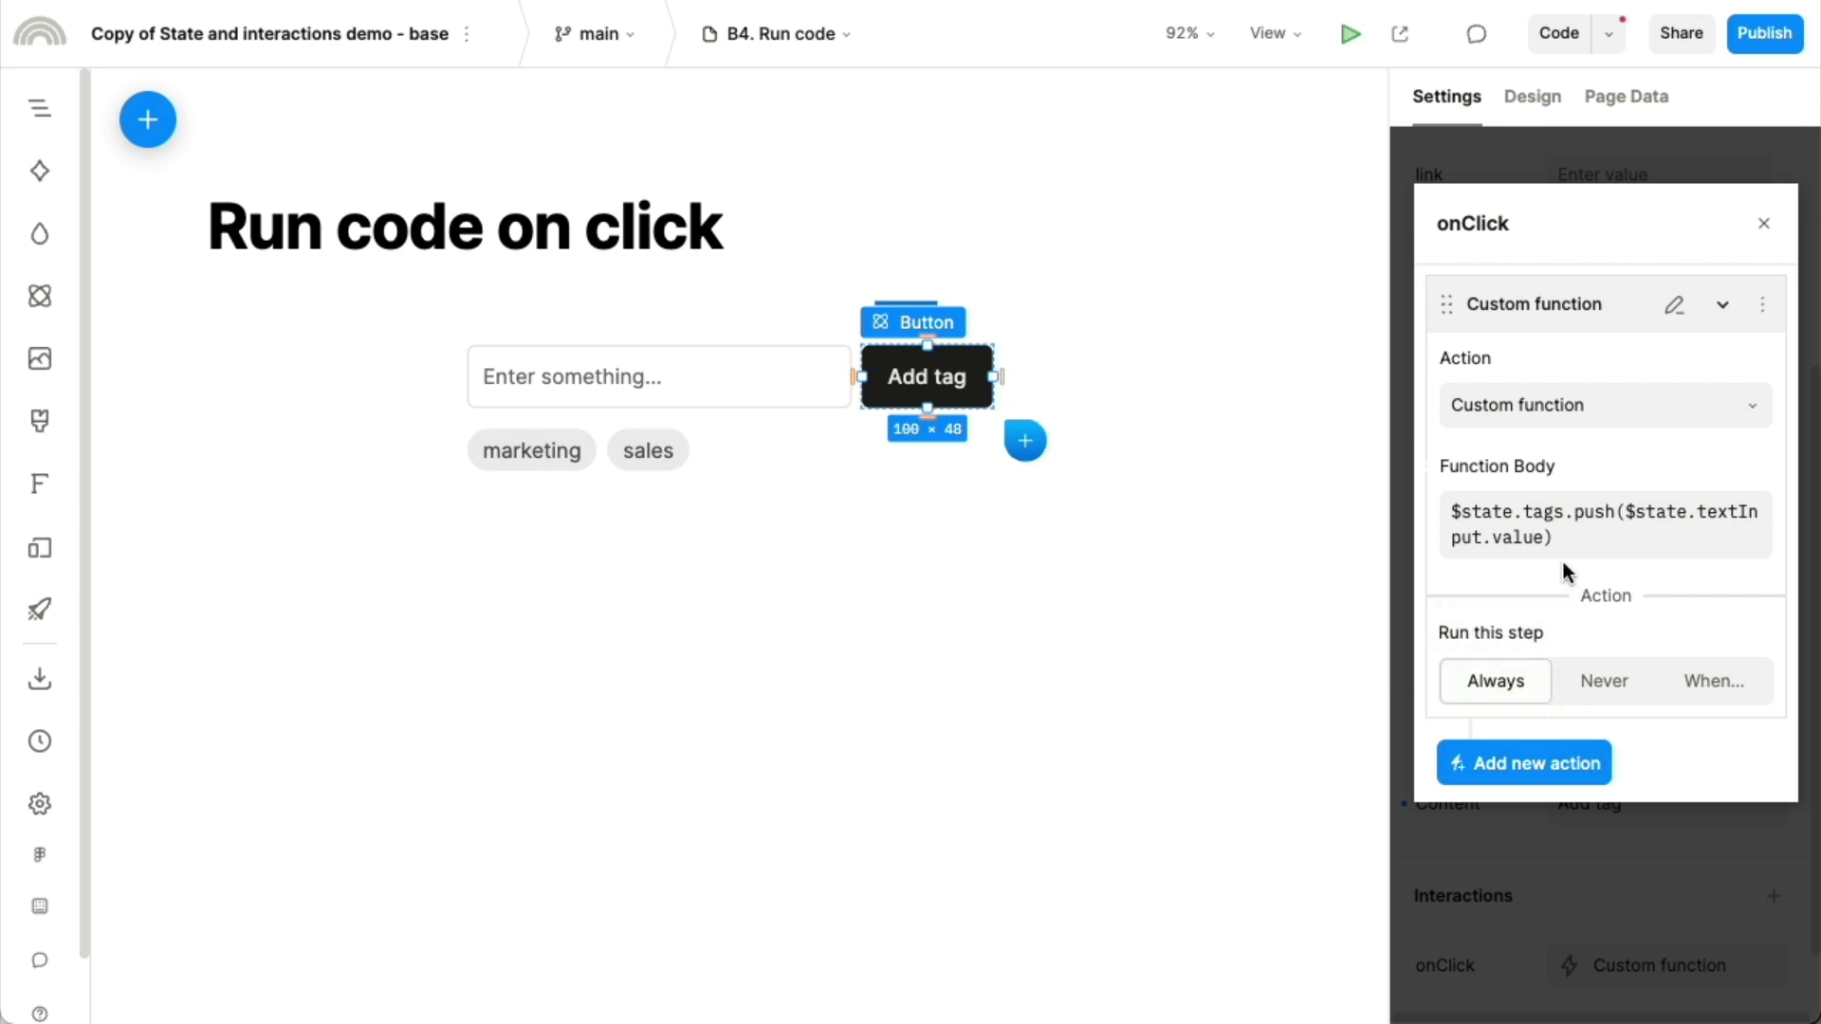
# Step: Add a second onClick action that updates $state.textInput.value to the new value "", and close the interaction settings
pyautogui.click(1722, 304)
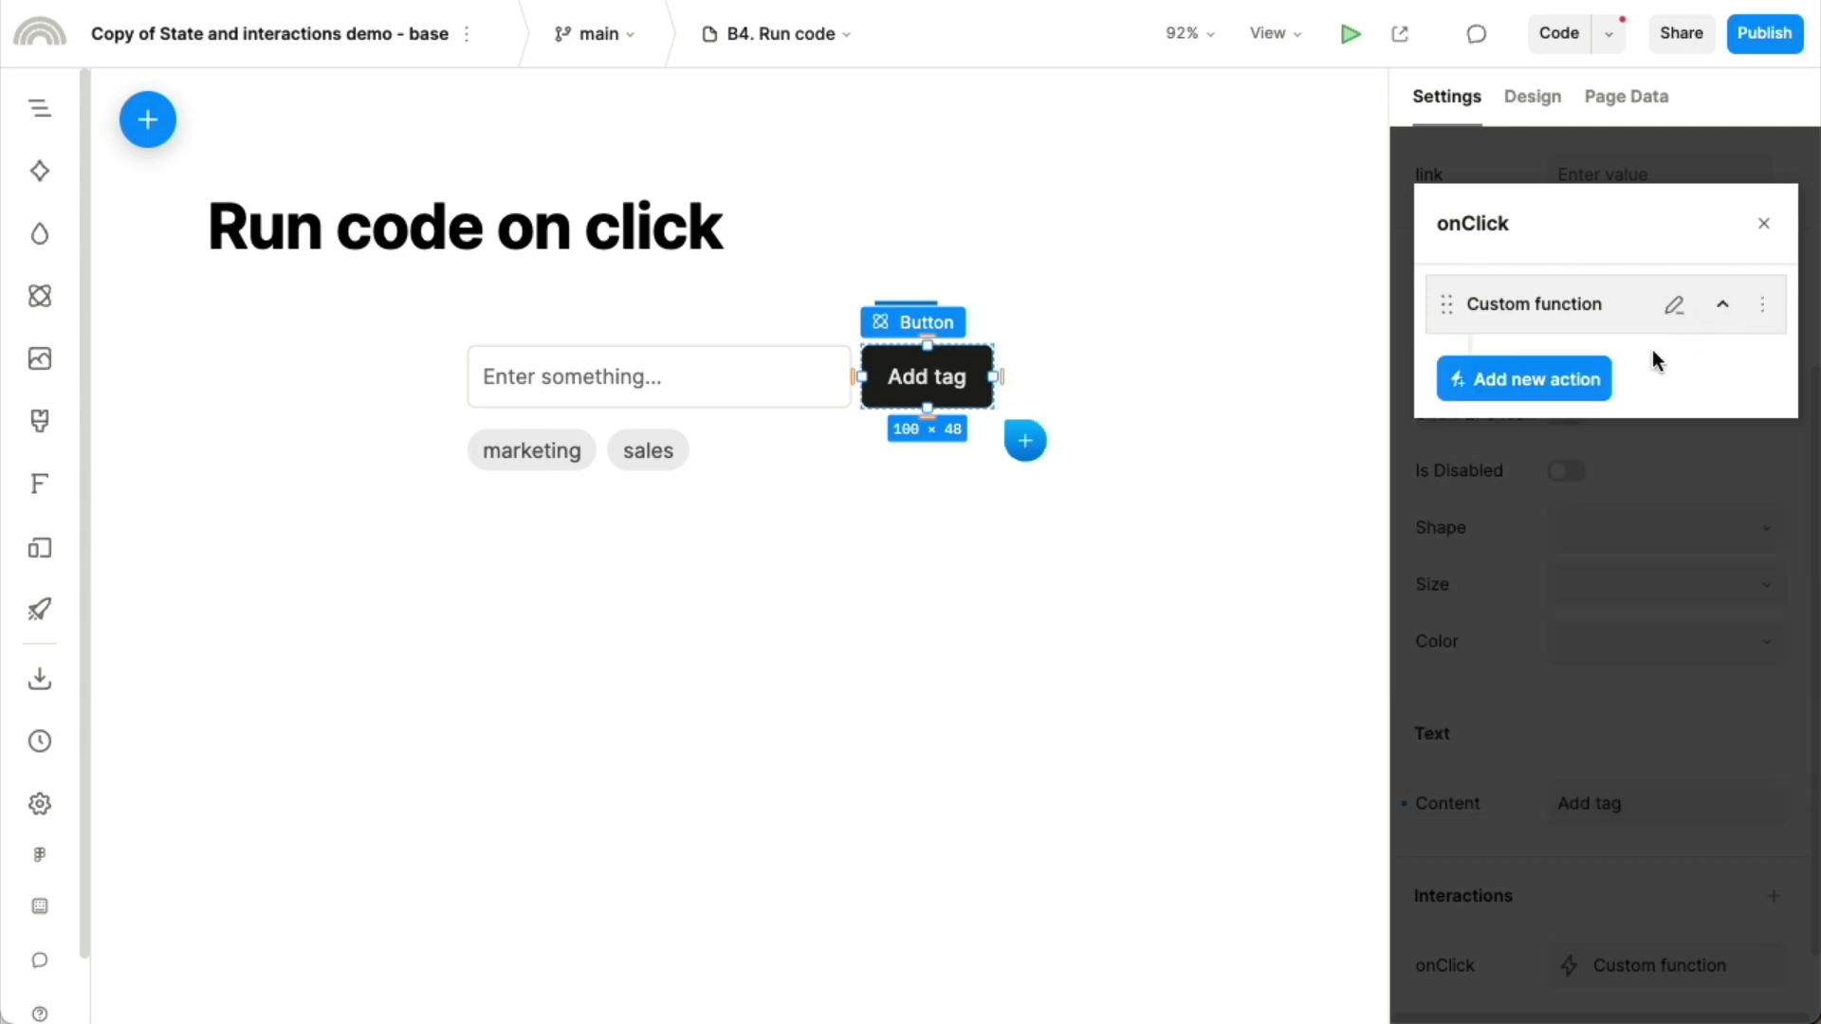
pyautogui.click(1553, 378)
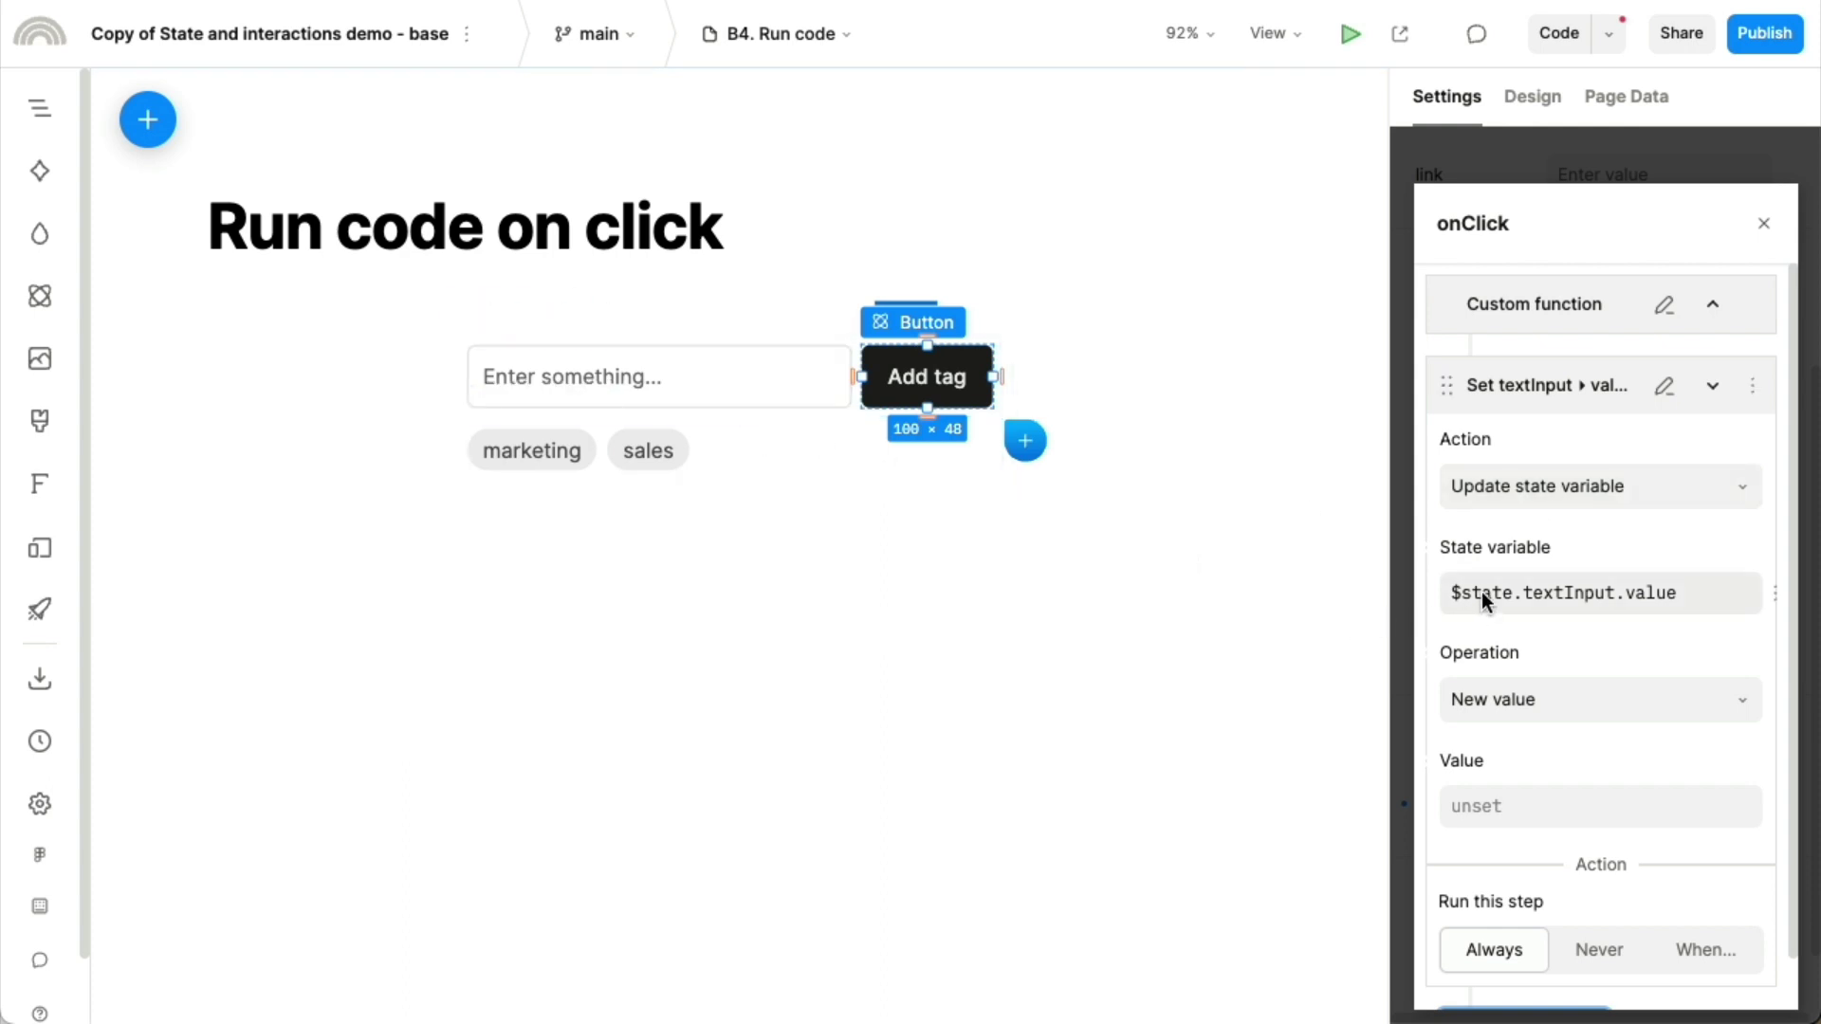
pyautogui.scroll(-1, 1511, 810)
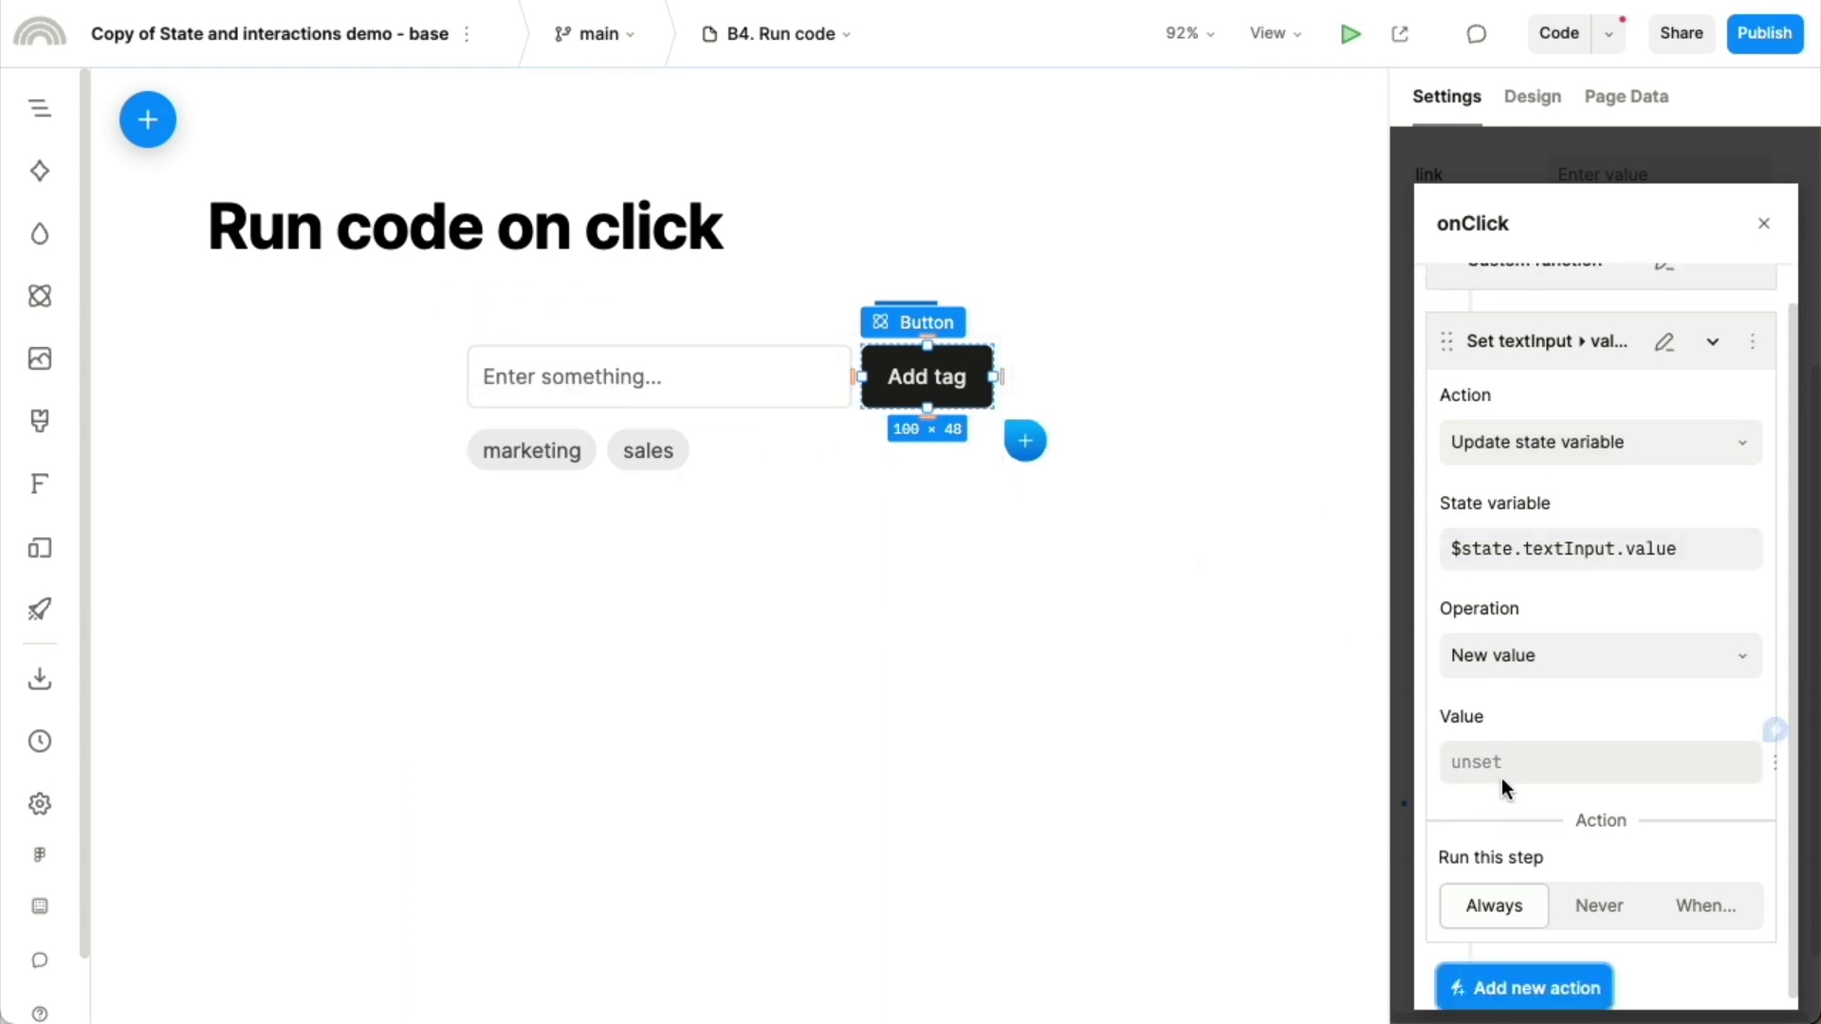
pyautogui.click(1504, 770)
pyautogui.click(1179, 464)
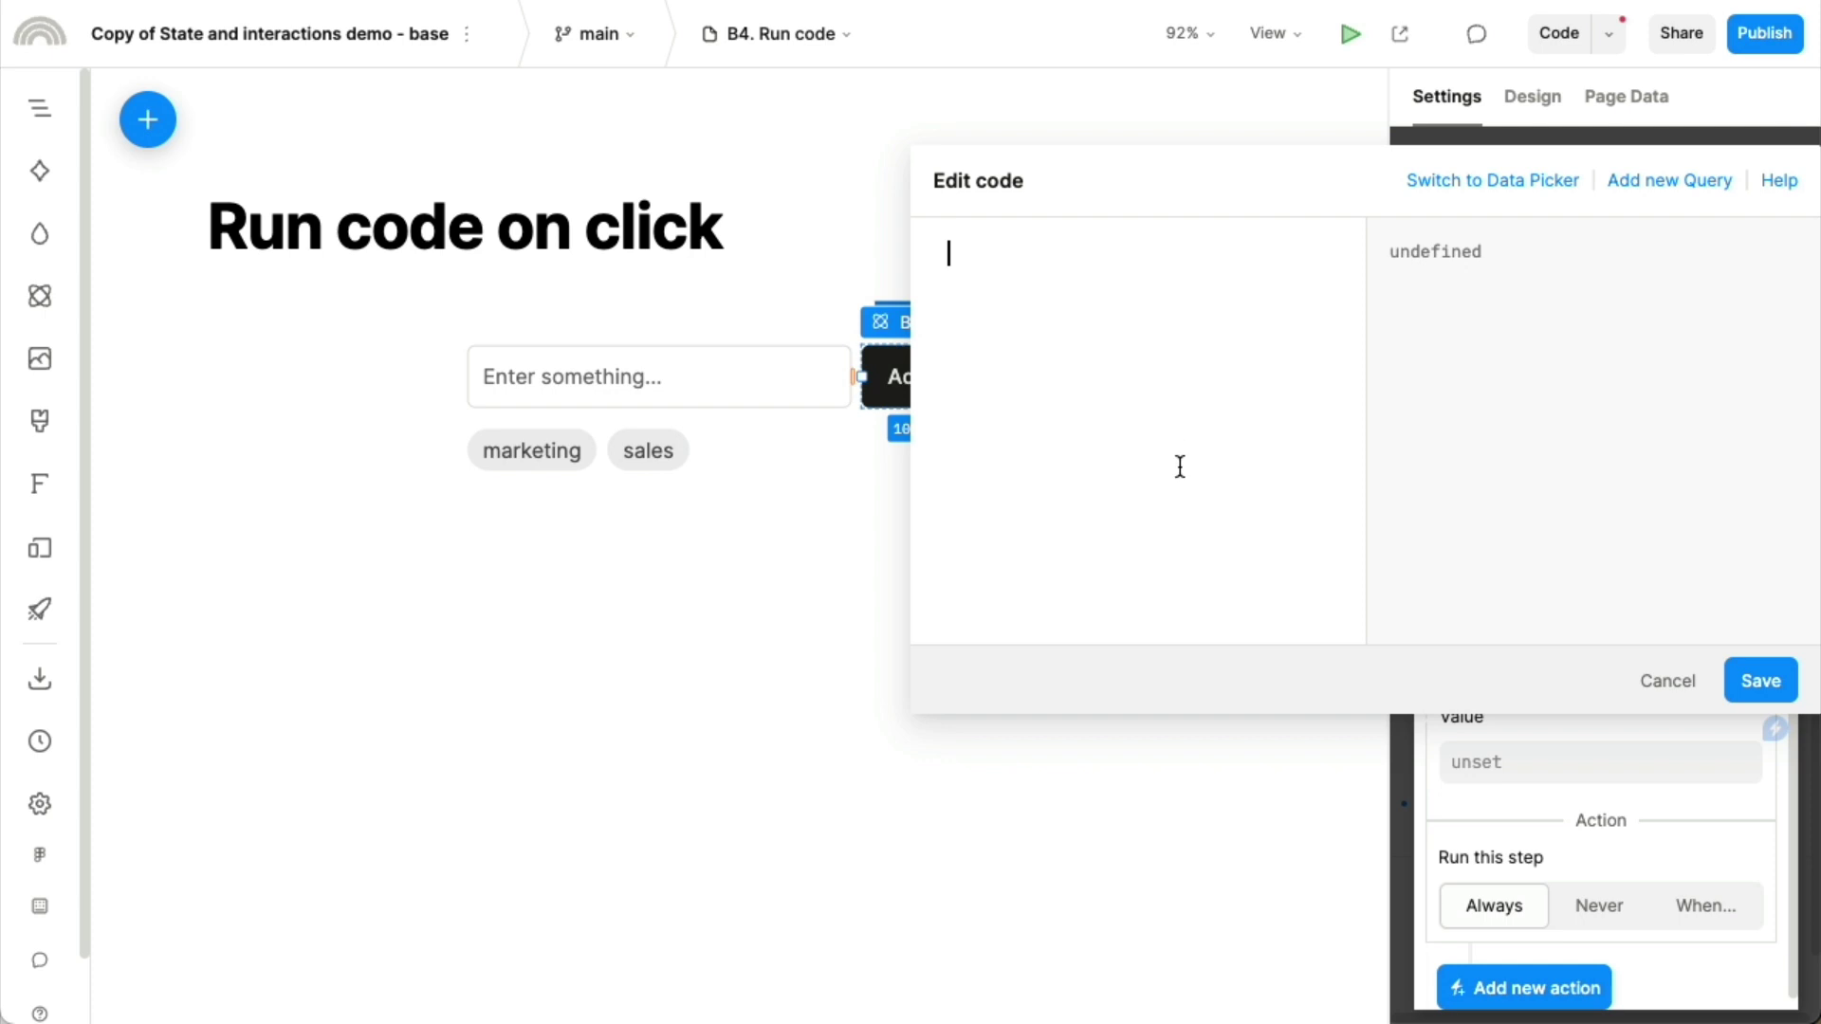
pyautogui.write('"')
pyautogui.click(1760, 677)
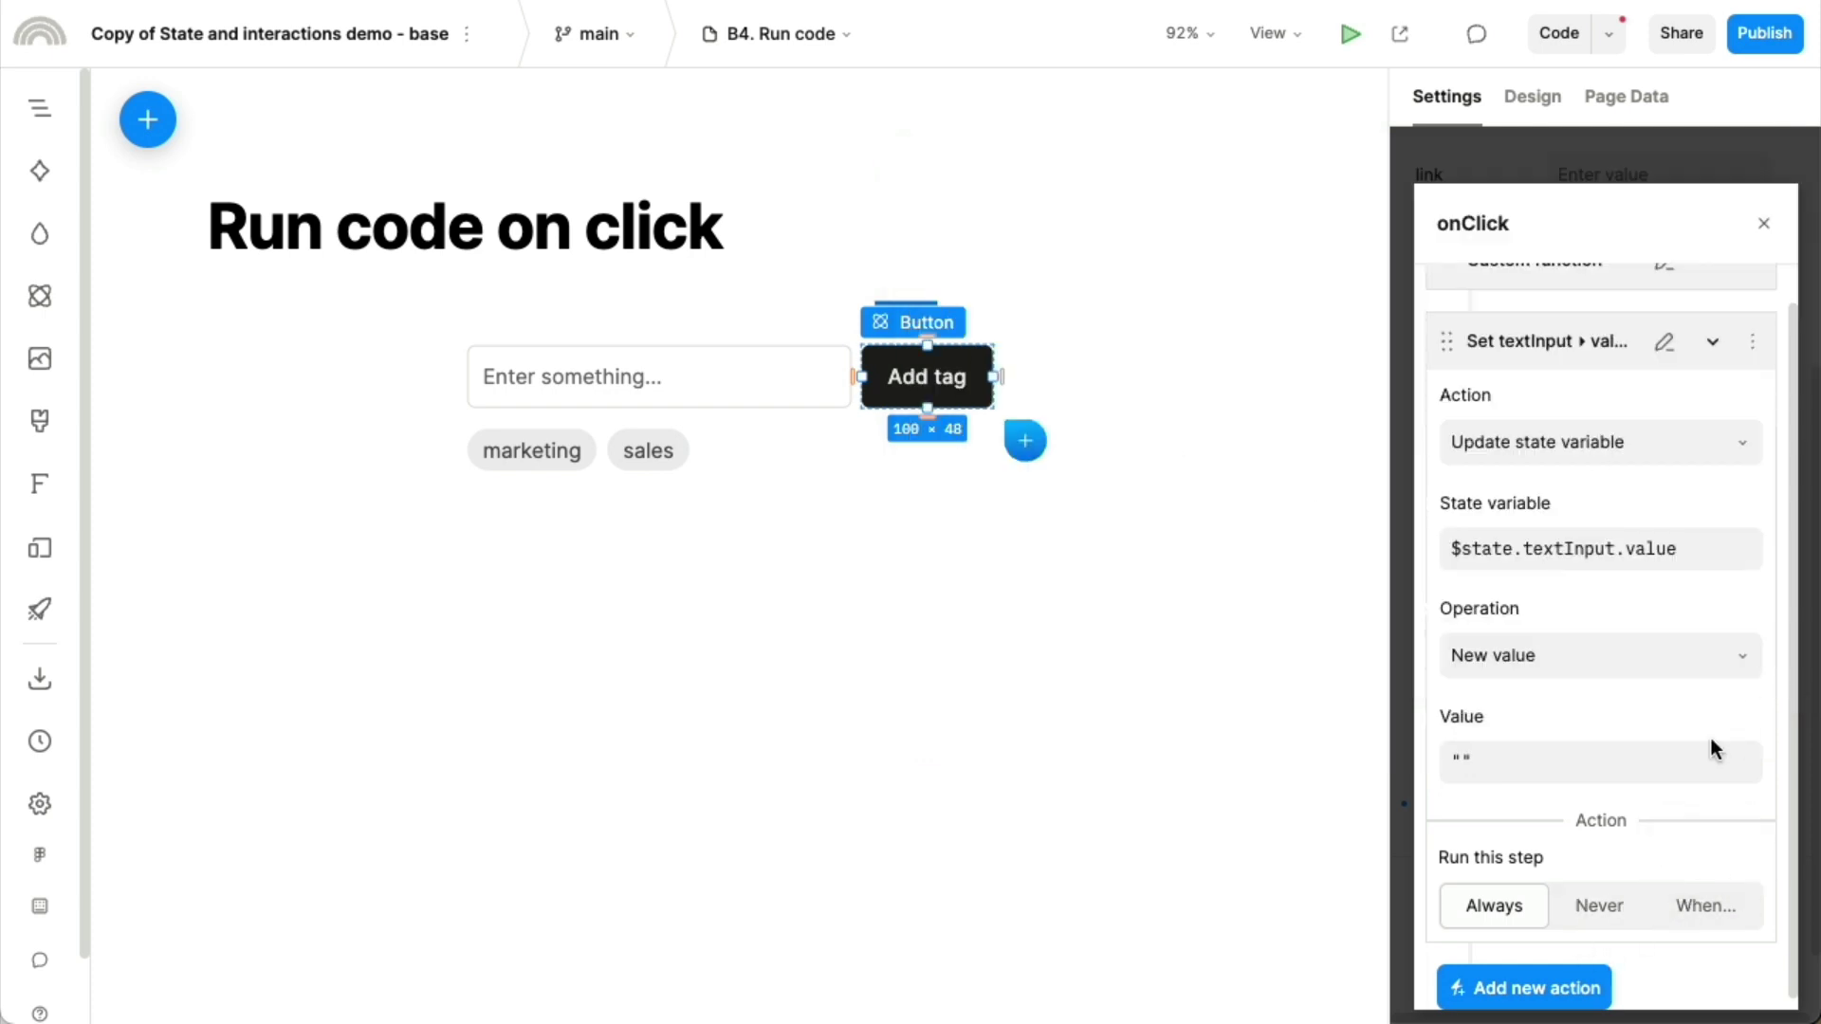
pyautogui.click(1503, 169)
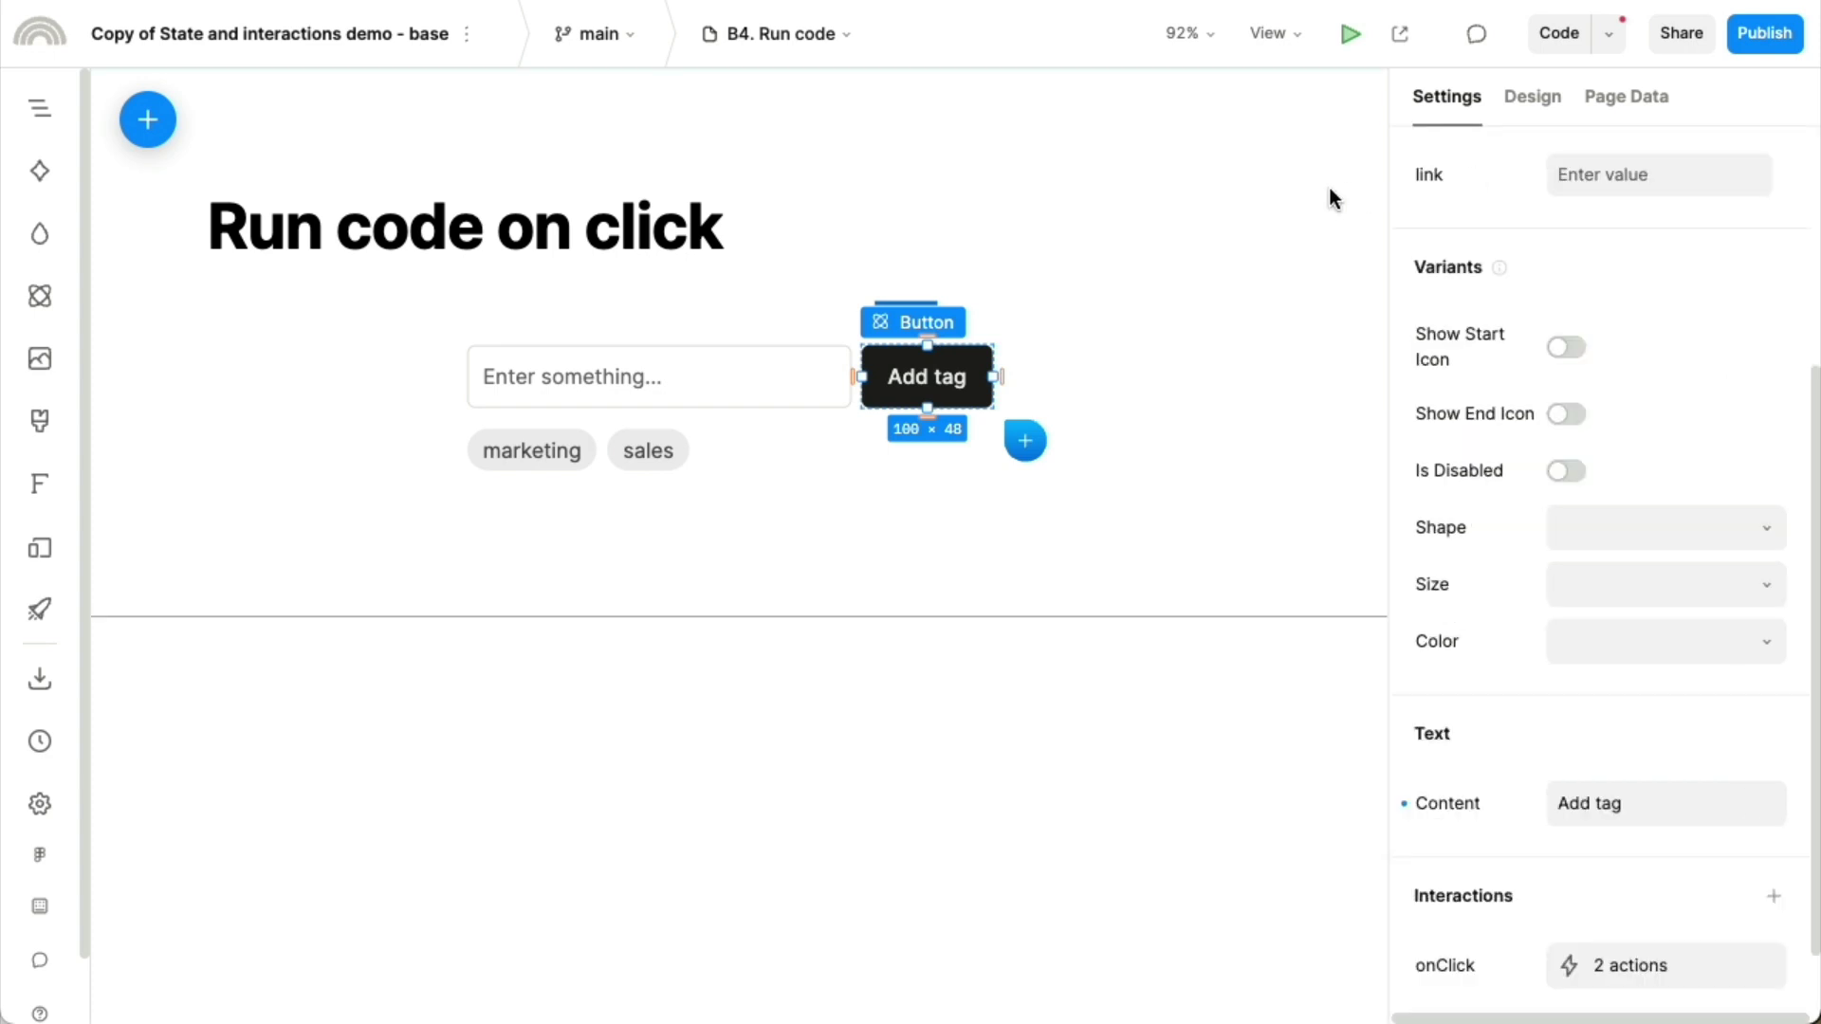
pyautogui.click(1264, 157)
# Step: Preview the page, test adding the tag "blah" with the Add tag button, and return to the studio
pyautogui.click(1349, 34)
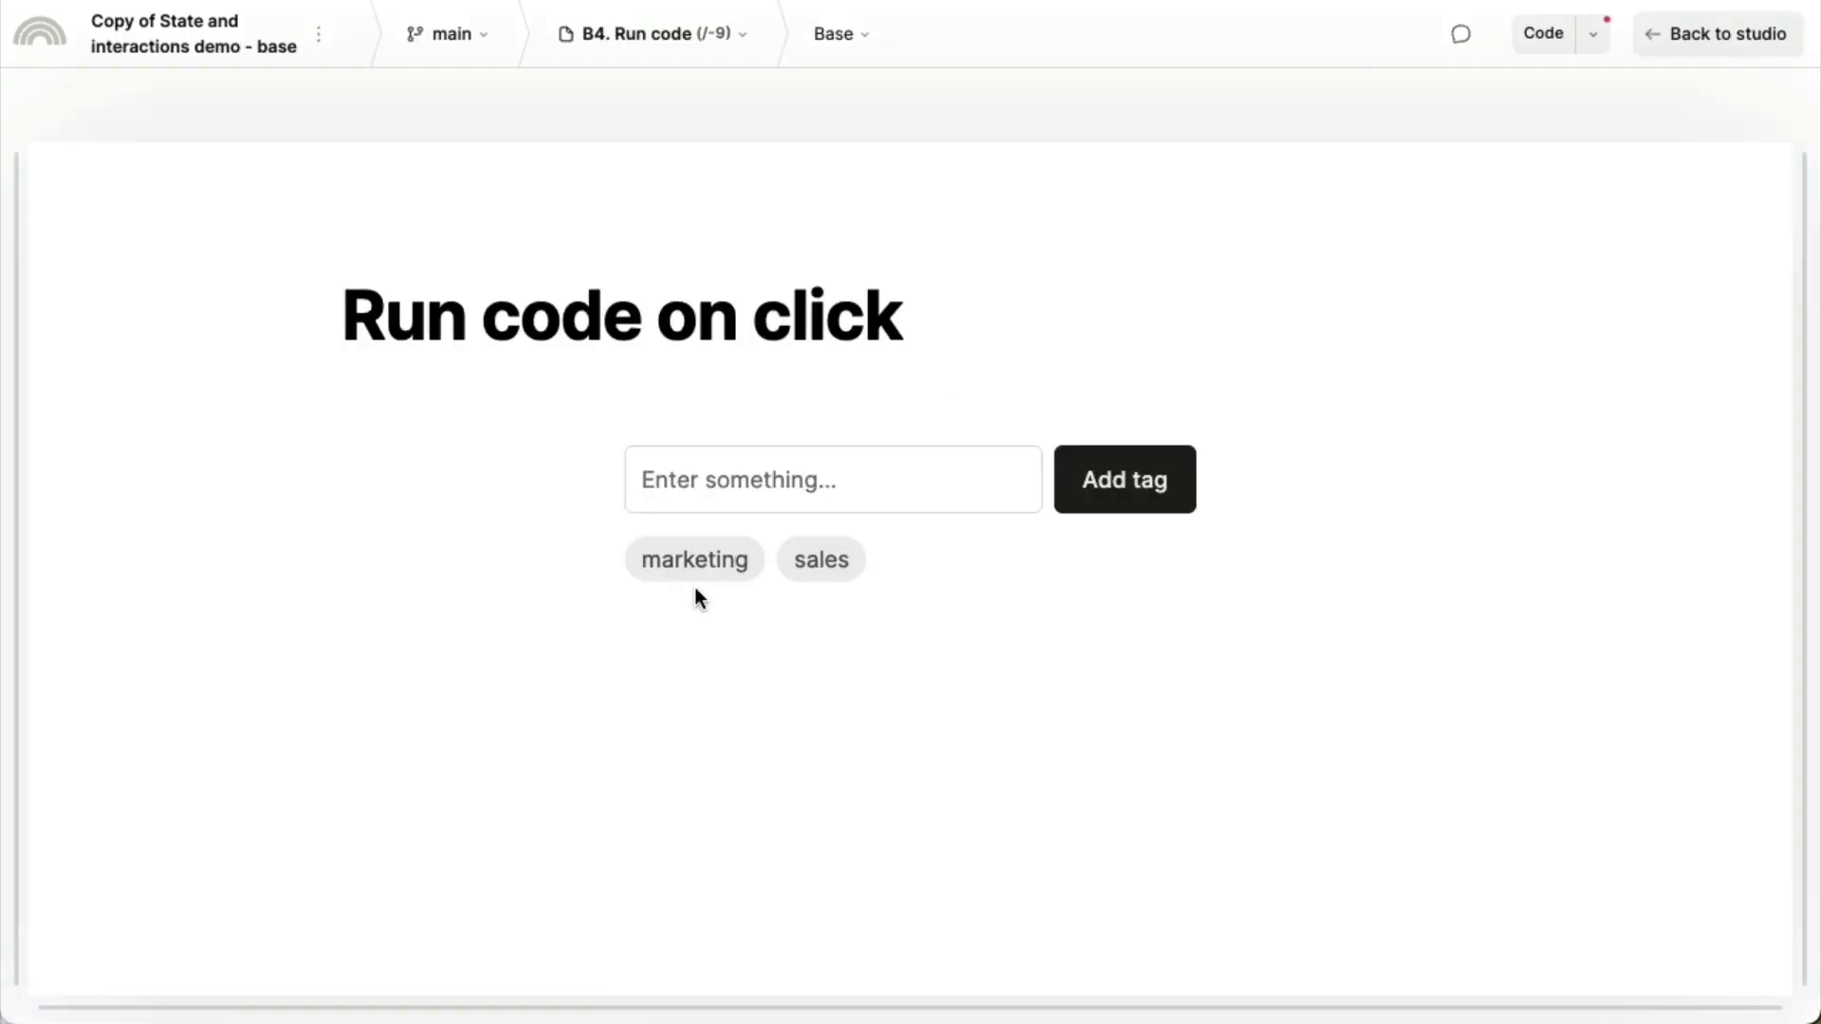
pyautogui.click(749, 477)
pyautogui.write('blah')
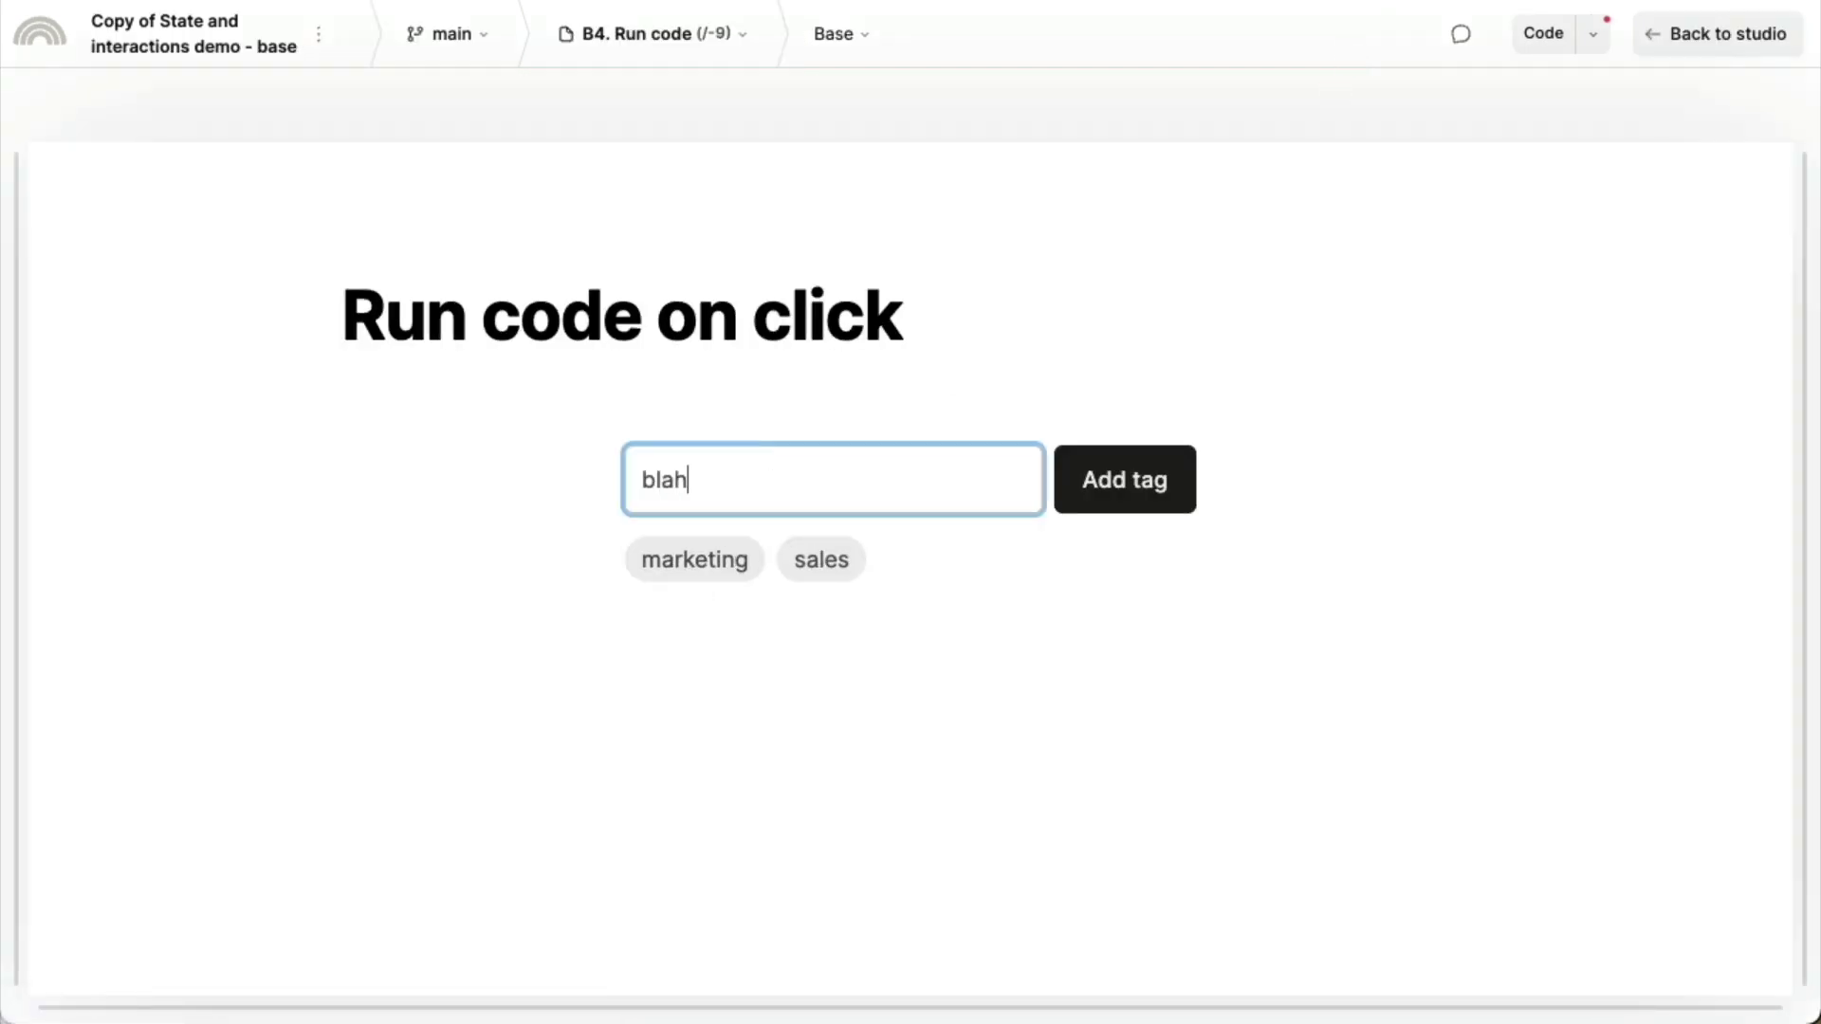
pyautogui.click(1119, 488)
pyautogui.click(1338, 436)
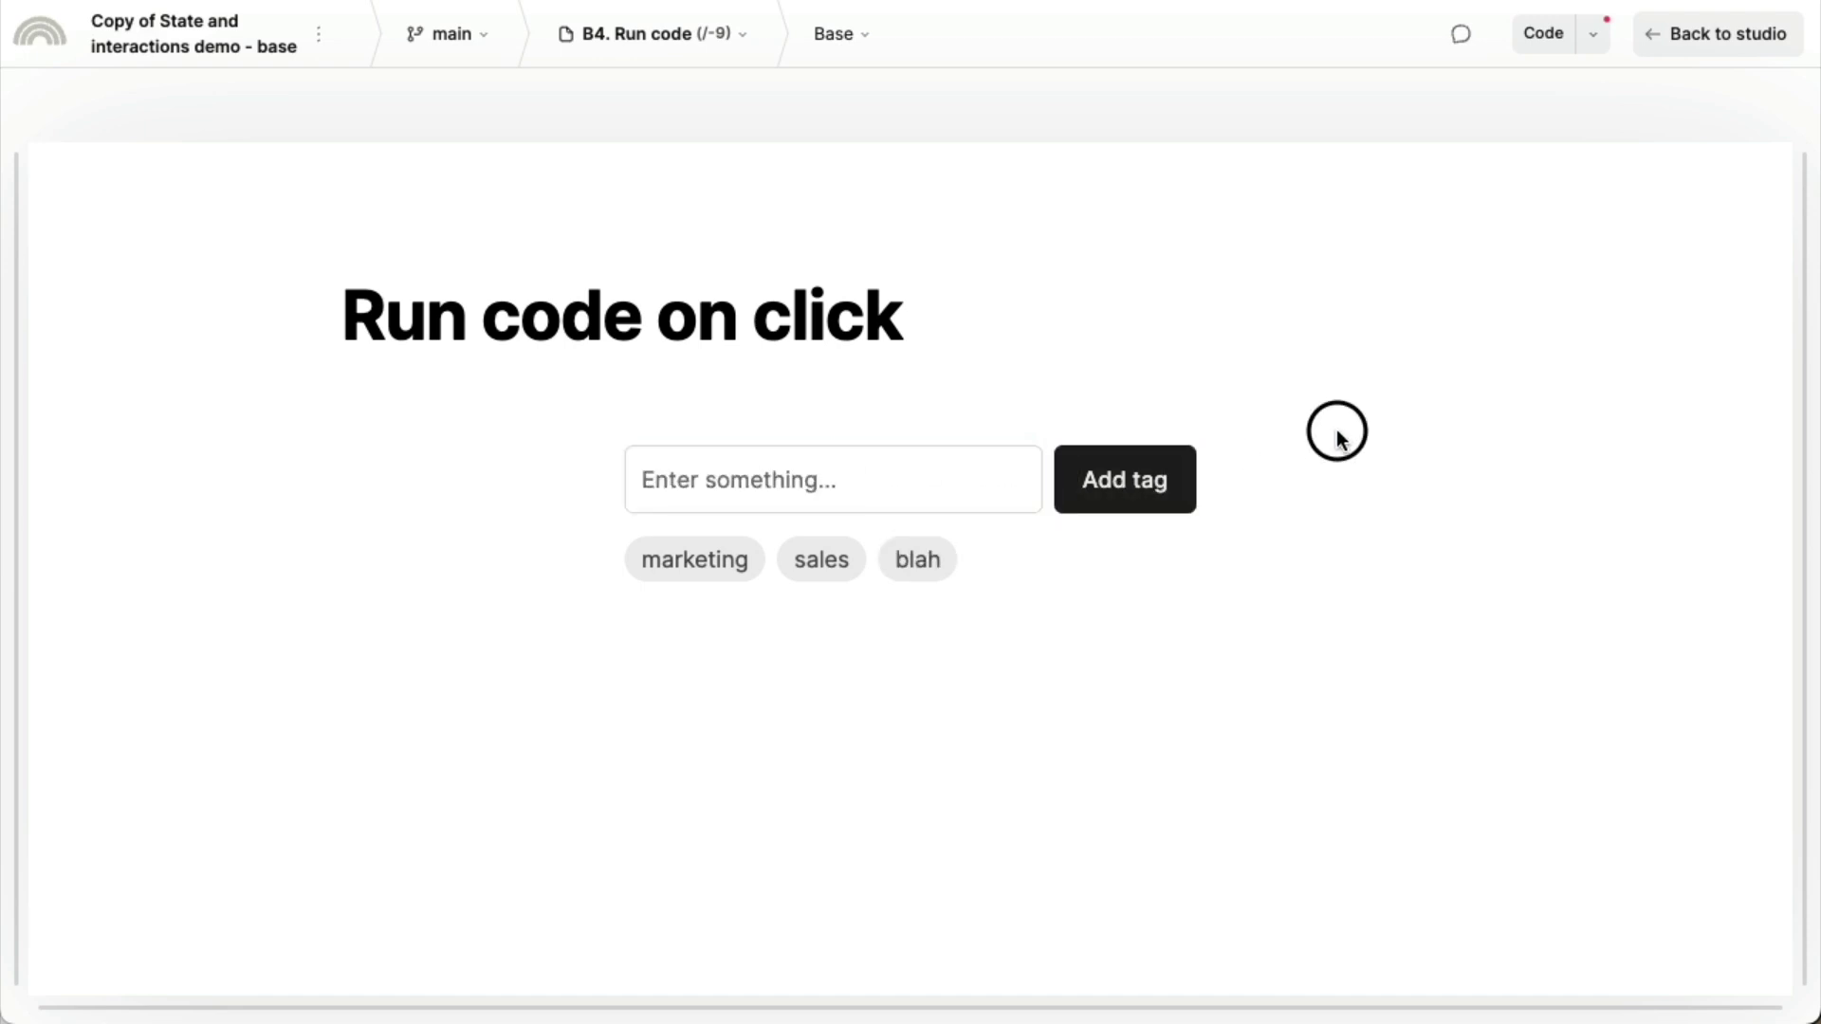
pyautogui.click(1687, 57)
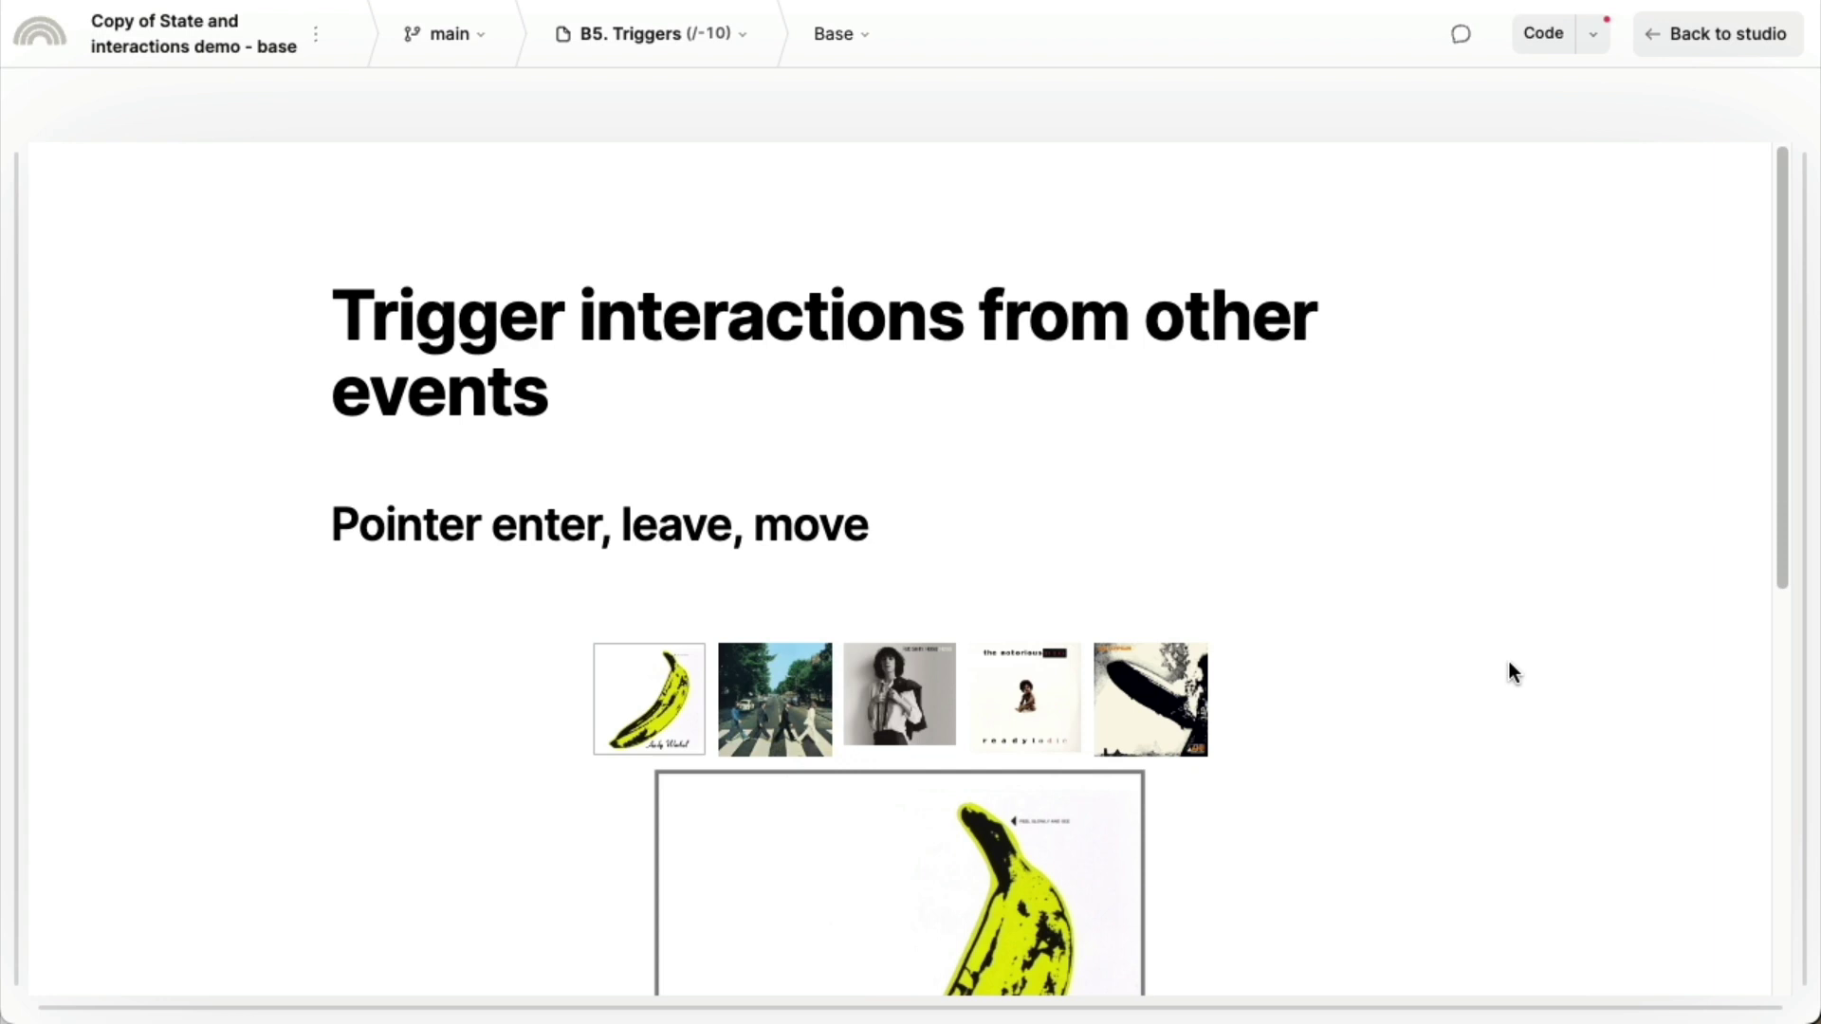
# Step: Test the B5. Triggers preview by entering "nthsnthnt" in the message field and leaving the field, and return to the studio
pyautogui.scroll(-5, 1508, 662)
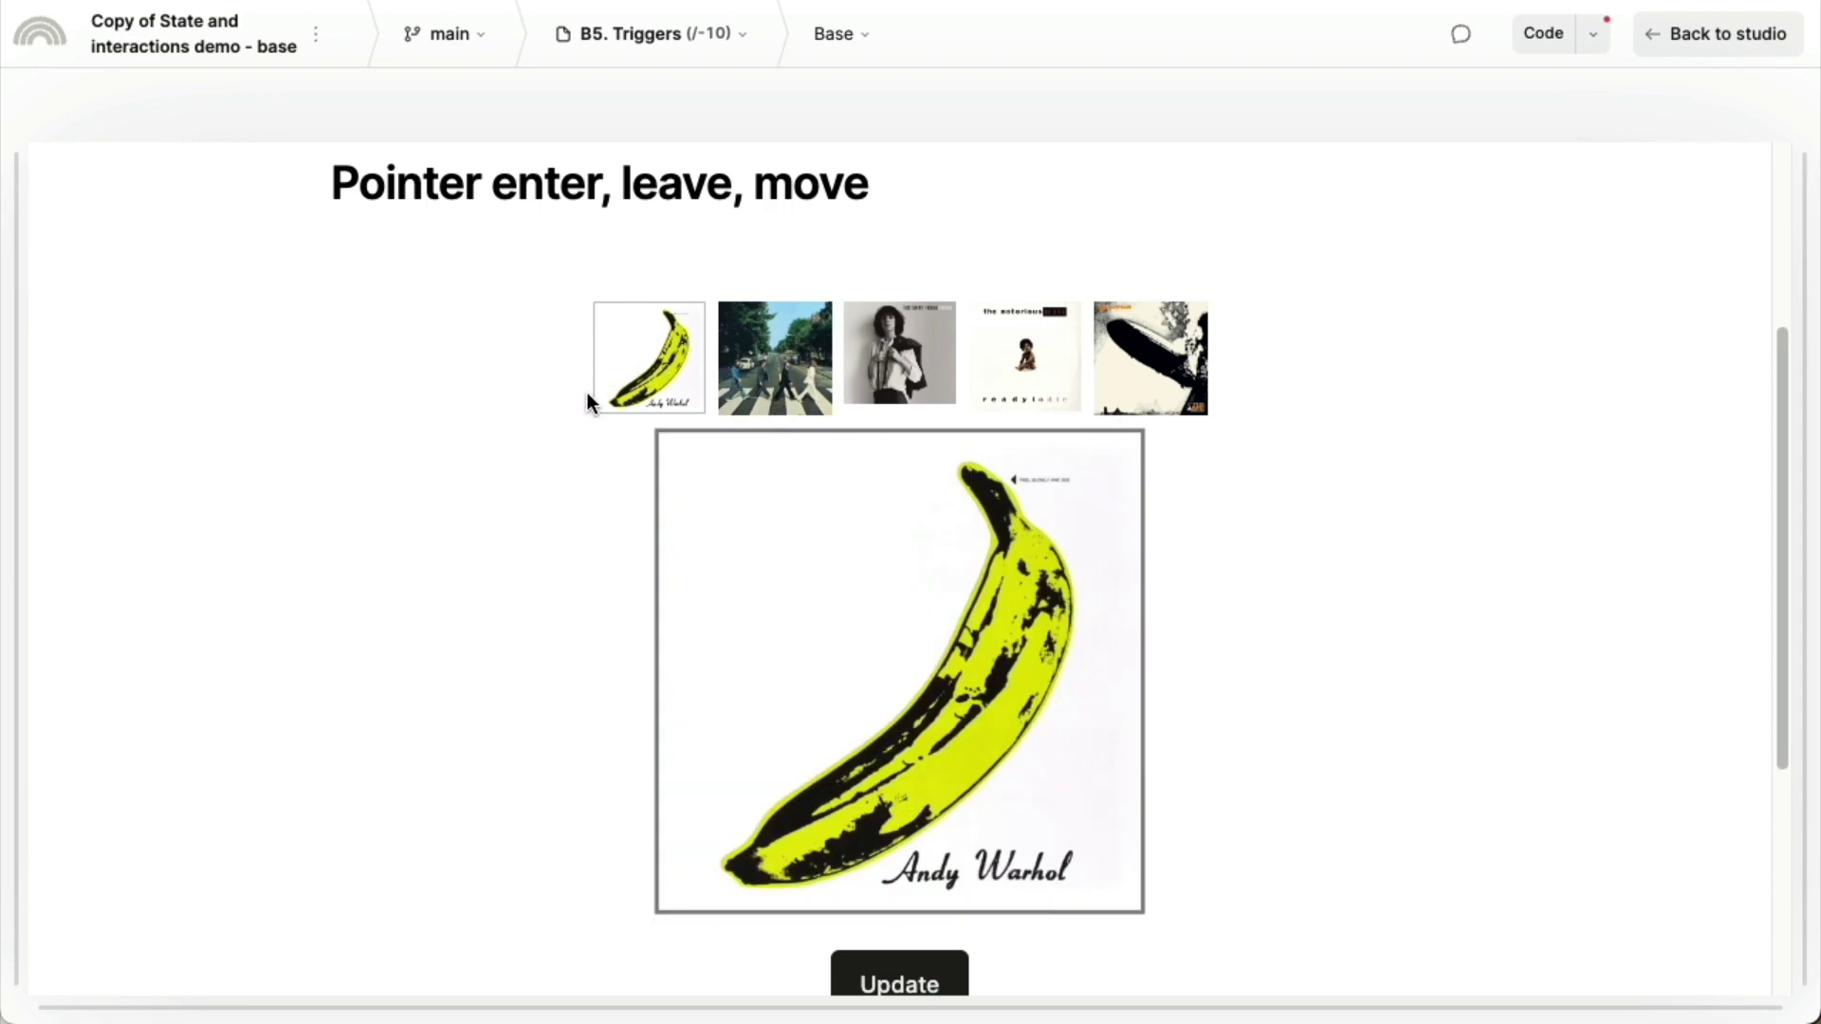
pyautogui.scroll(-6, 581, 403)
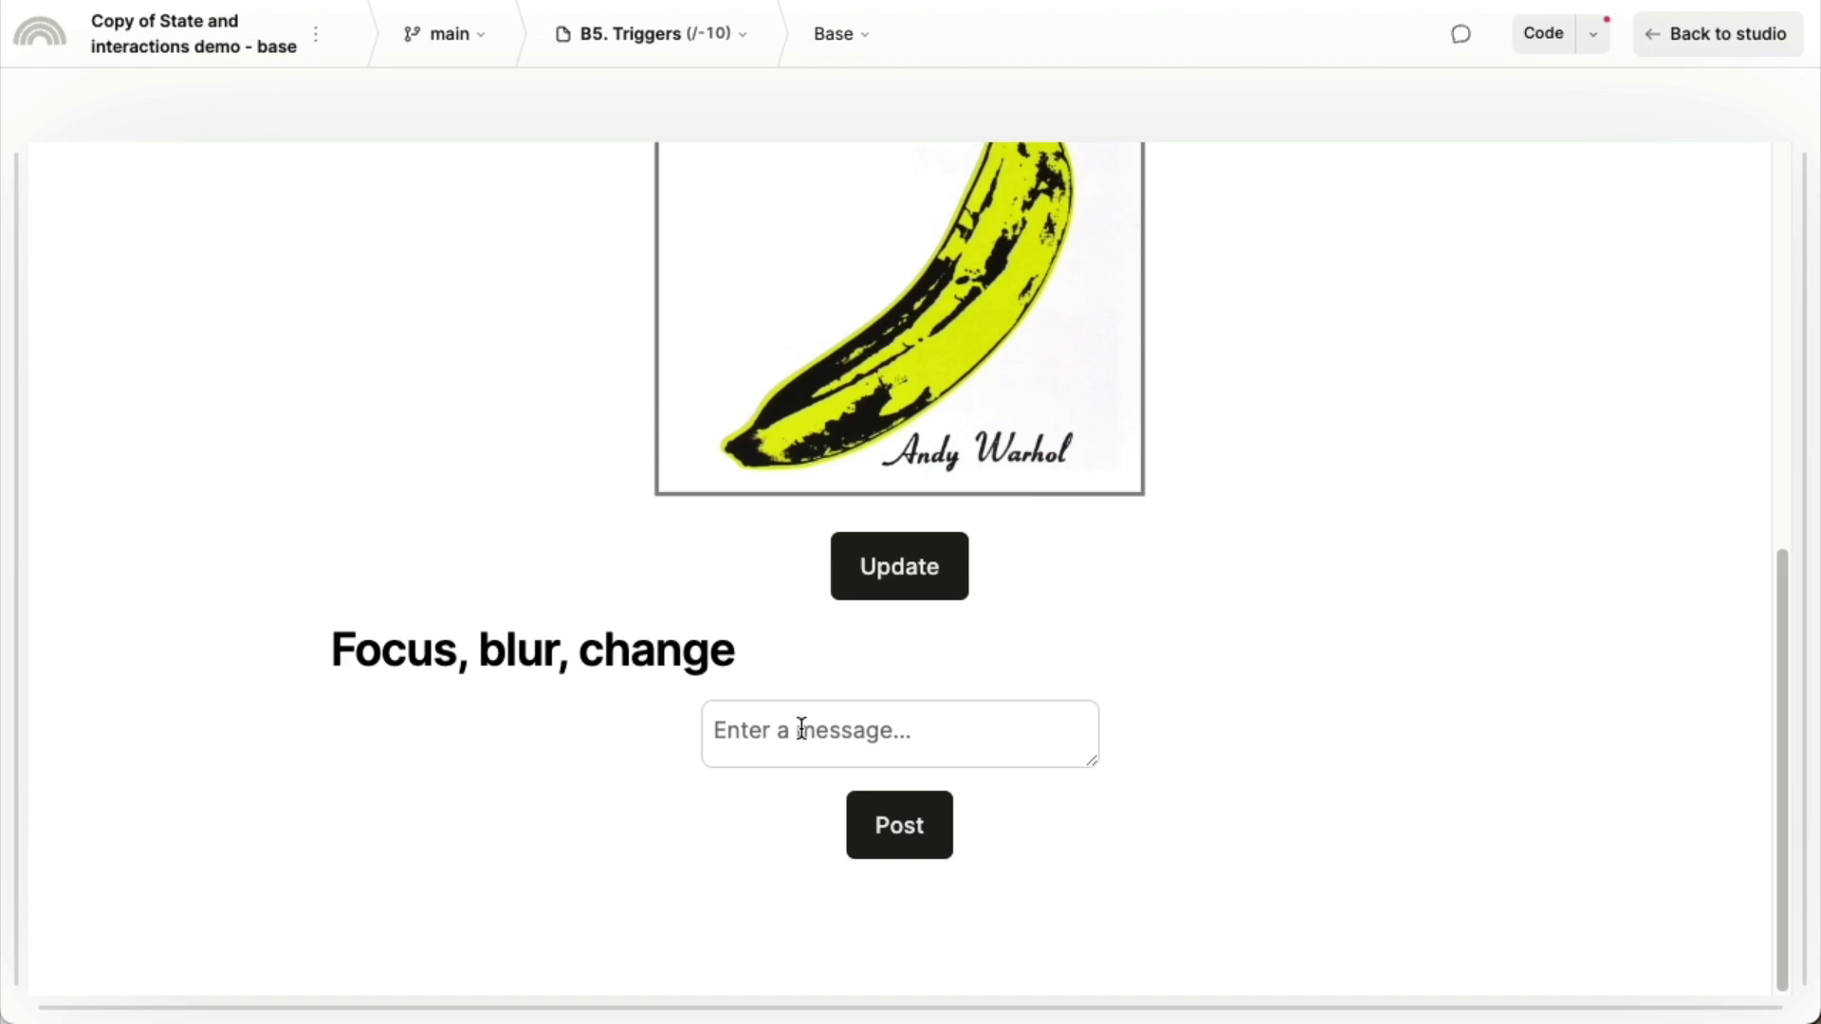
pyautogui.click(924, 736)
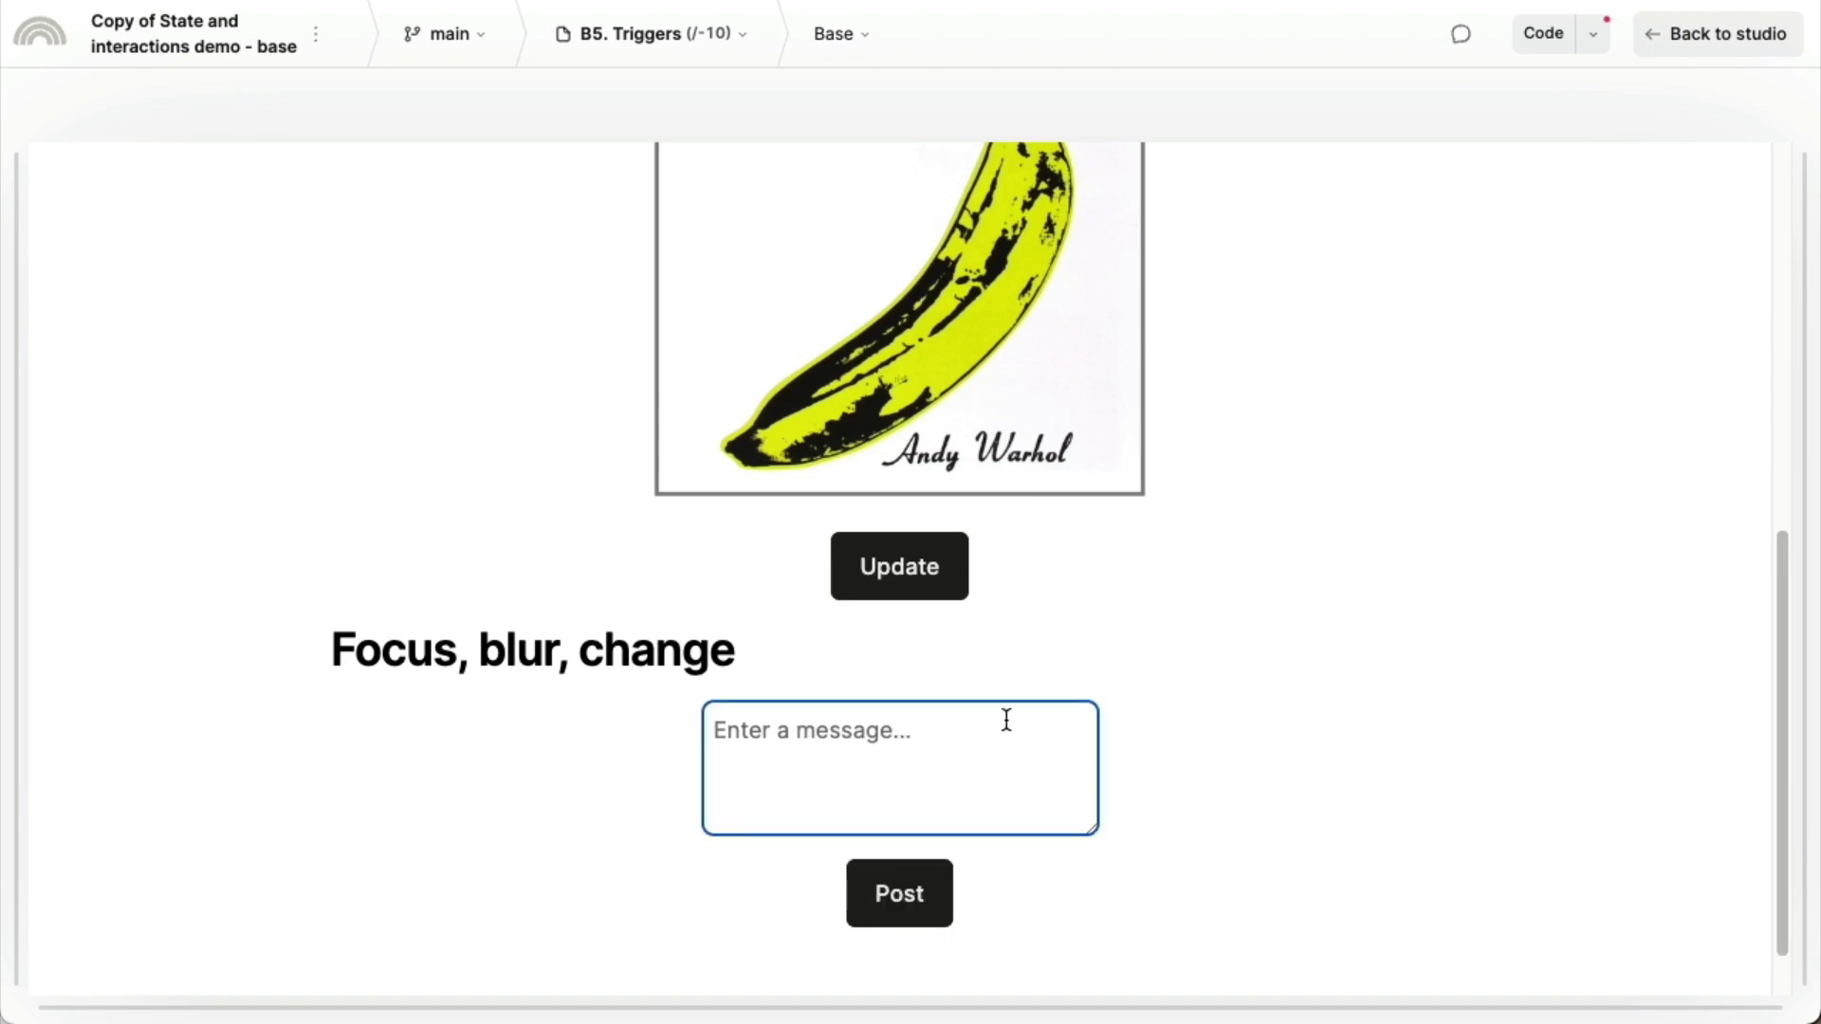
pyautogui.write('nthsnthnt')
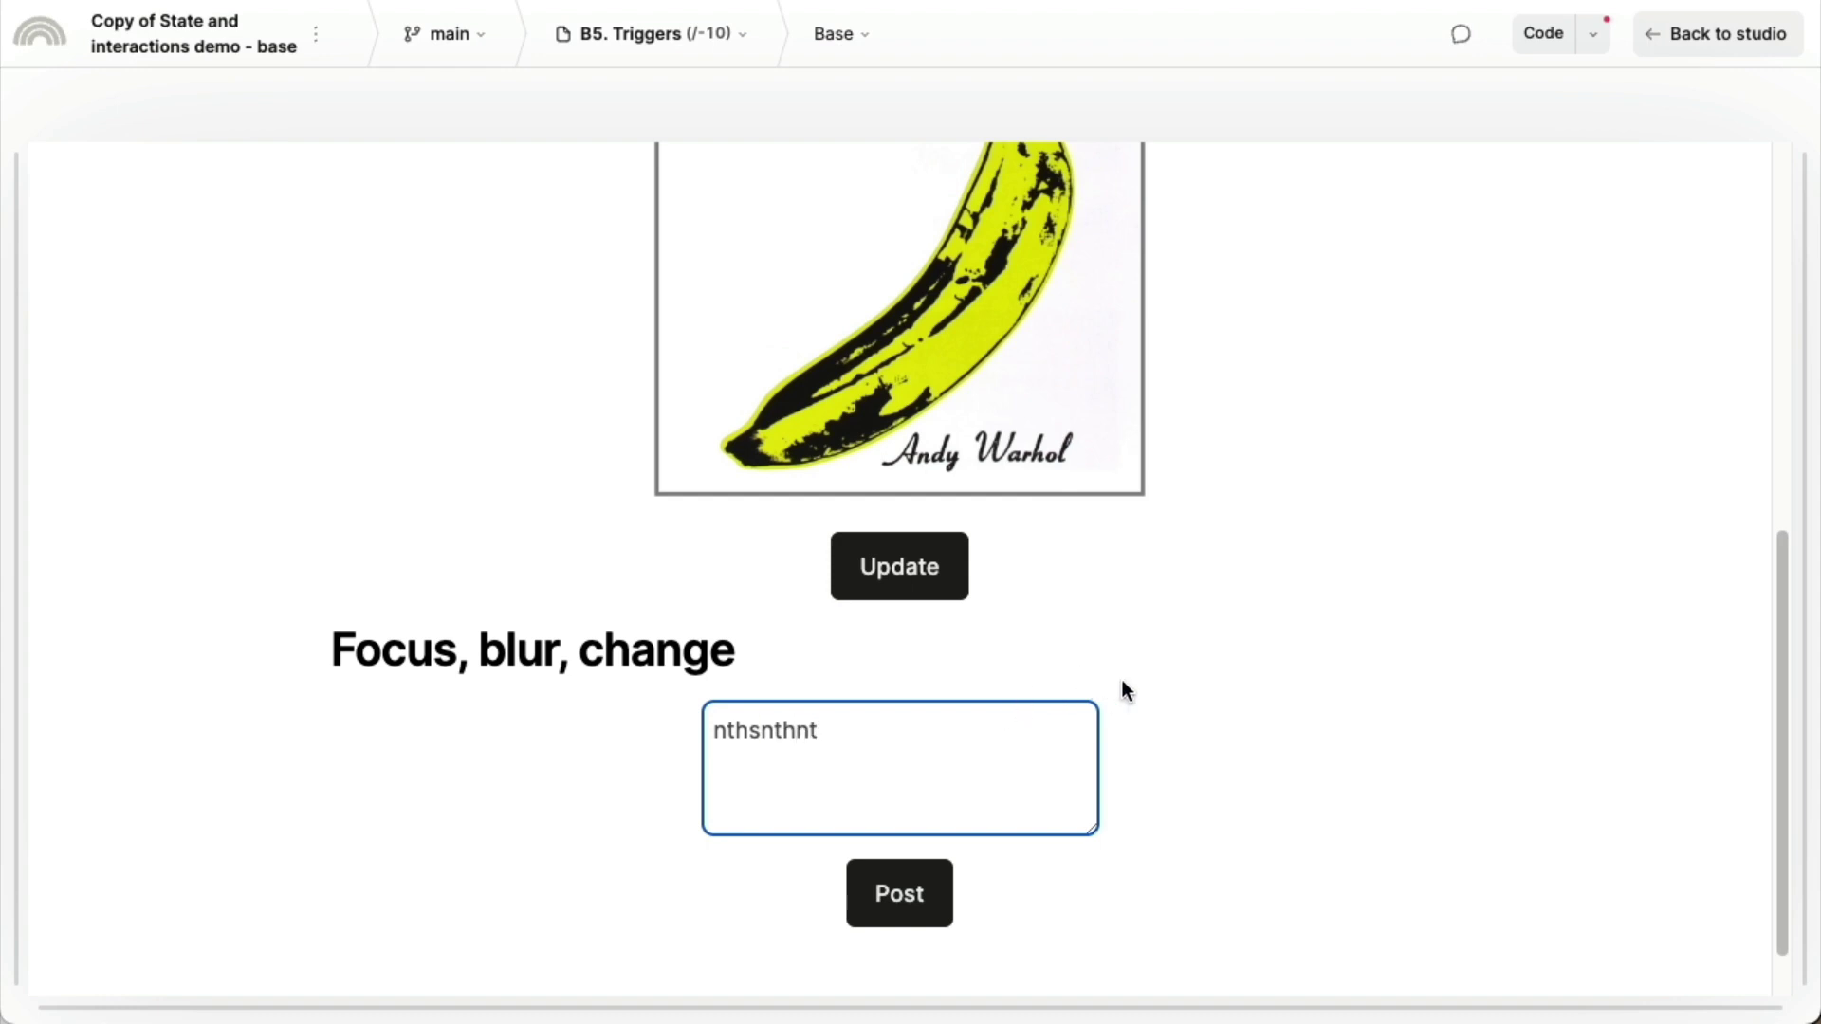
pyautogui.click(1175, 667)
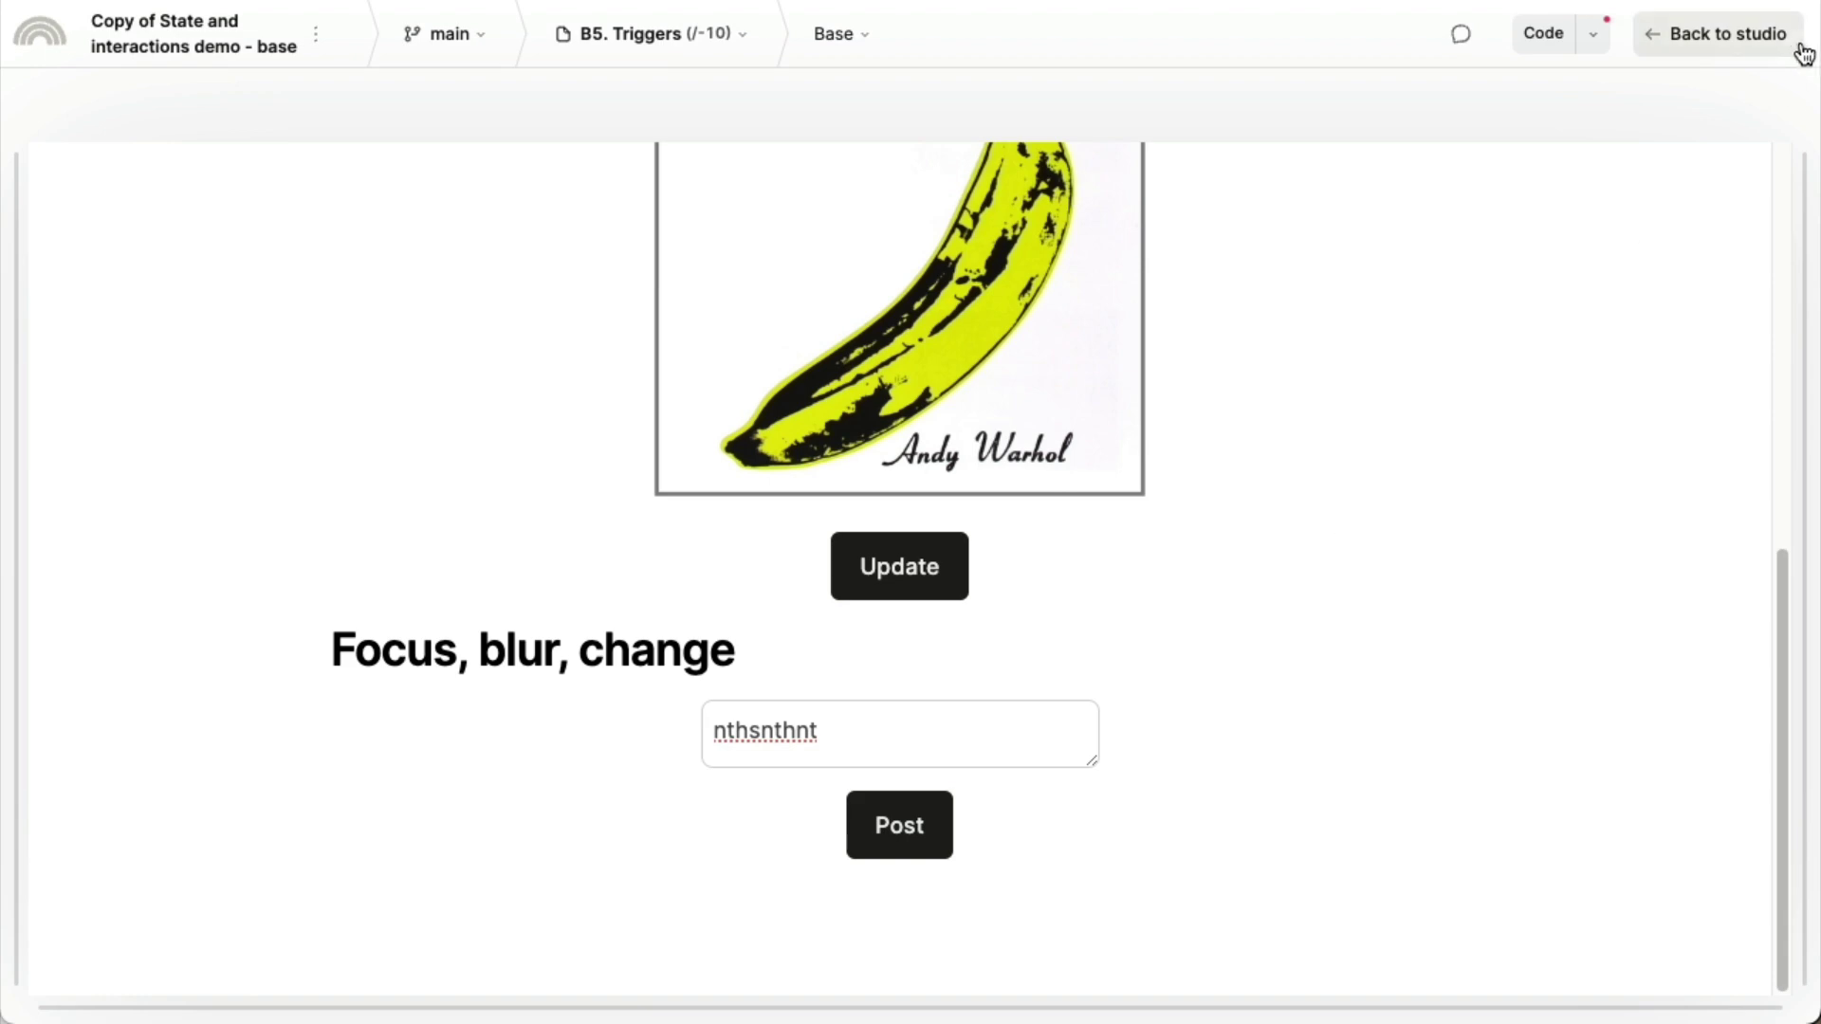
pyautogui.click(1766, 40)
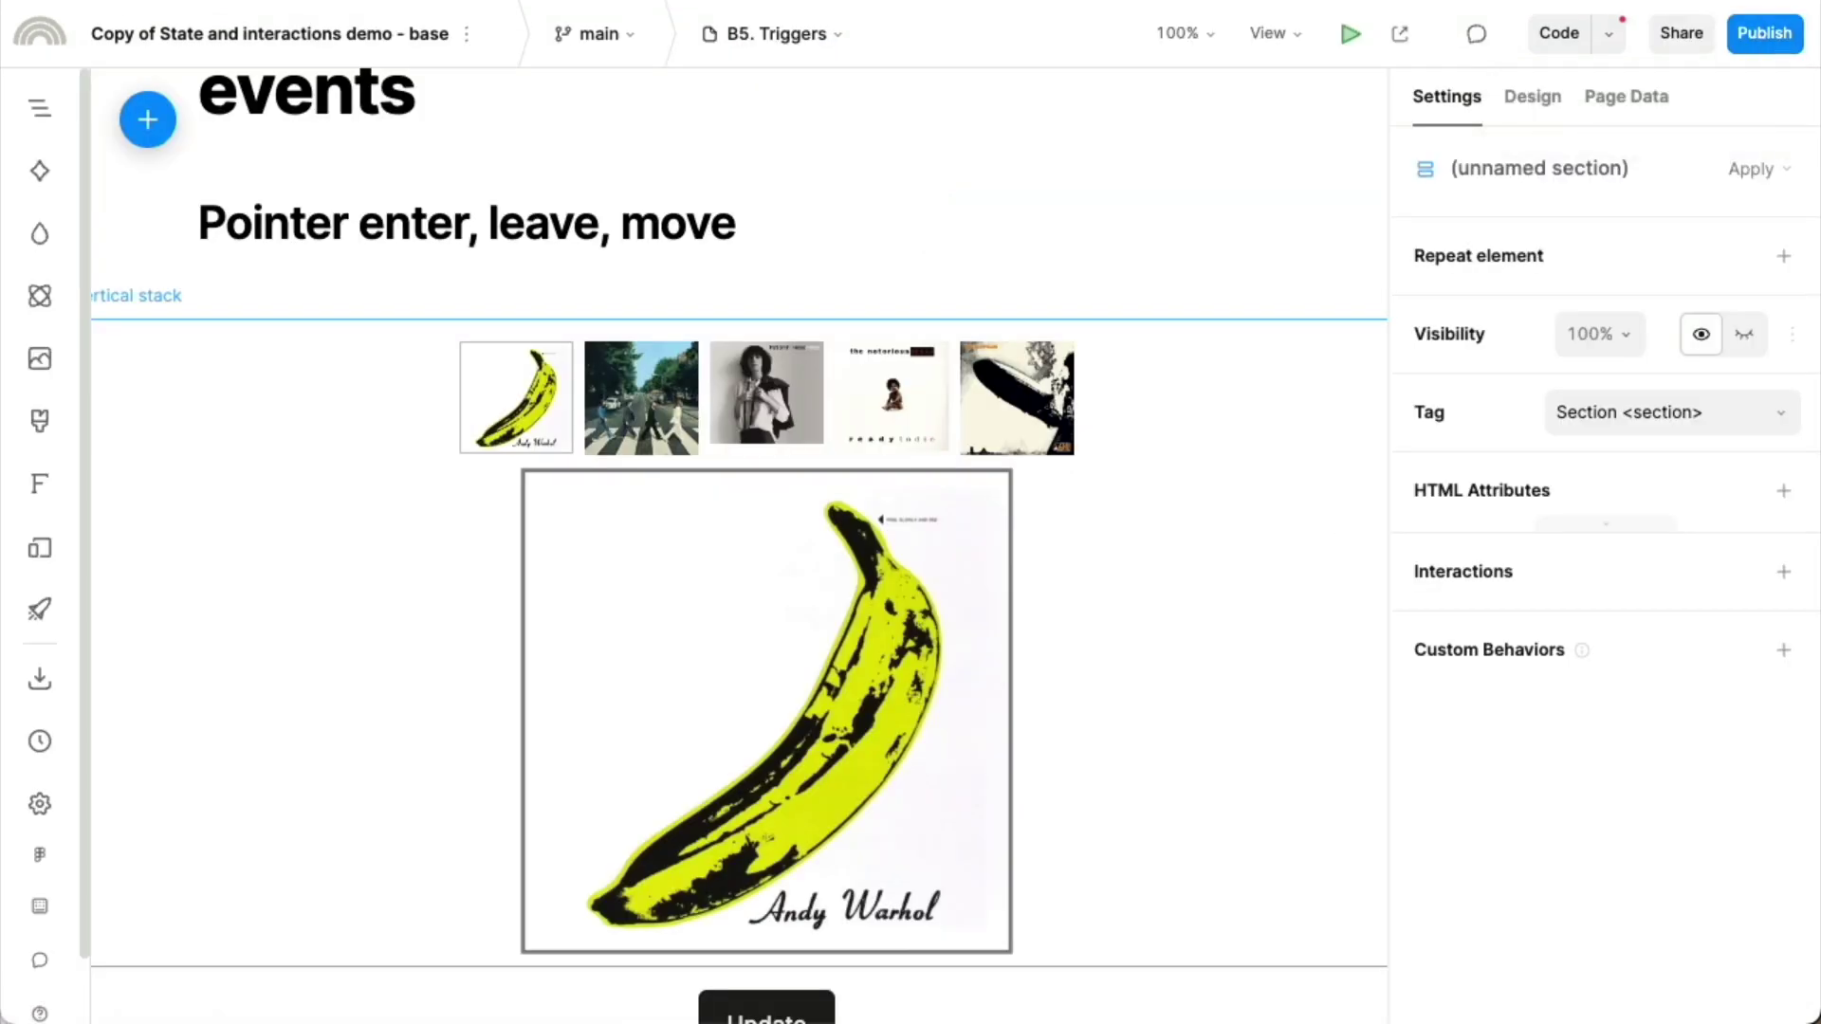